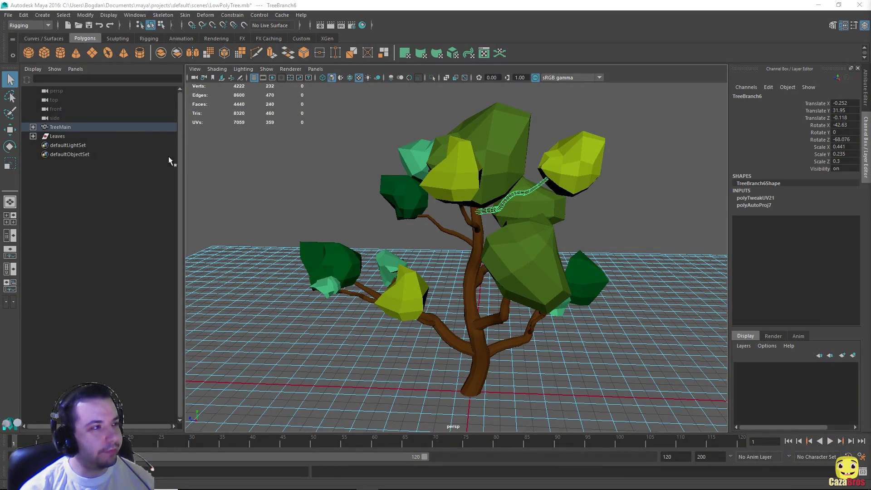
- Parent the Leaves group under TreeMain and expand the TreeMain hierarchy
{"action": "left_click", "coordinate": [33, 127]}
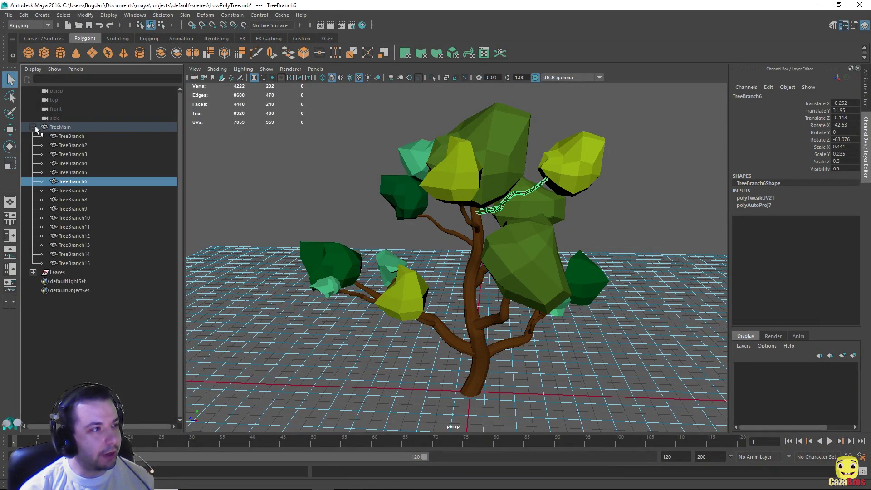
{"action": "left_click", "coordinate": [34, 127]}
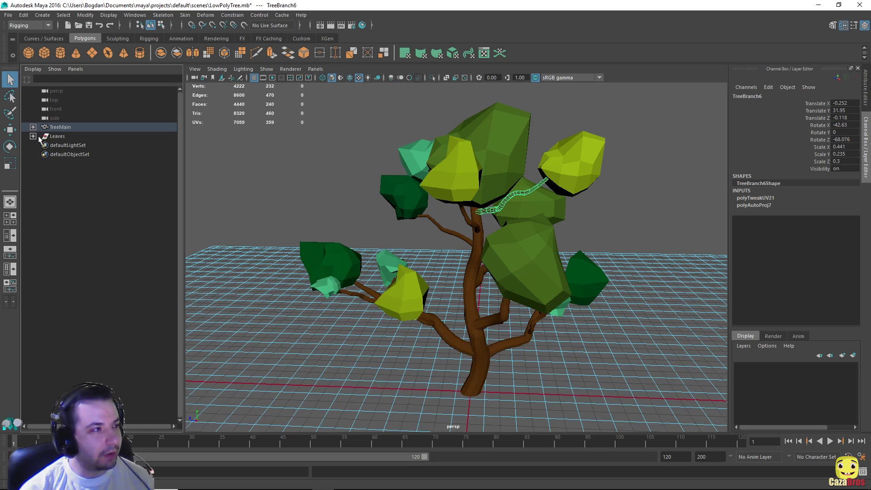
{"action": "mouse_move", "coordinate": [409, 201]}
{"action": "left_mouse_down", "text": "alt"}
{"action": "mouse_move", "coordinate": [433, 200]}
{"action": "mouse_move", "coordinate": [397, 196]}
{"action": "left_mouse_up", "text": "alt"}
{"action": "left_click", "coordinate": [58, 137]}
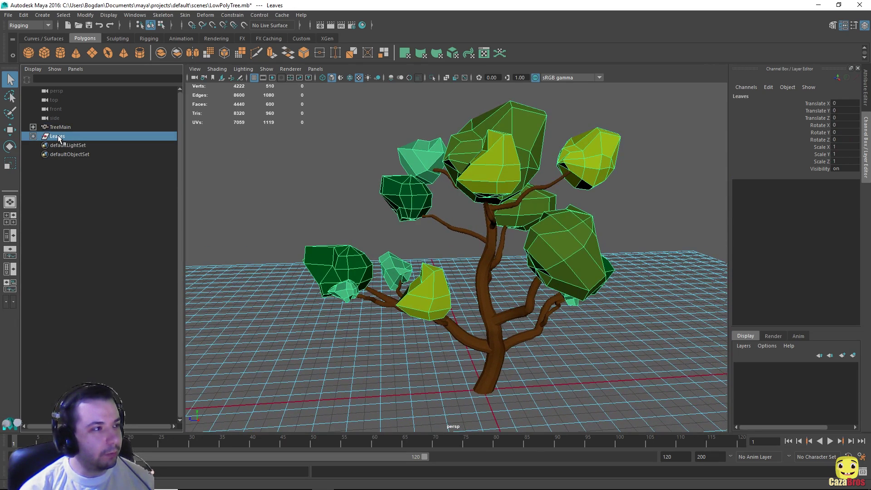
{"action": "mouse_move", "coordinate": [58, 138]}
{"action": "middle_mouse_down"}
{"action": "mouse_move", "coordinate": [60, 124]}
{"action": "mouse_move", "coordinate": [58, 137]}
{"action": "middle_mouse_up"}
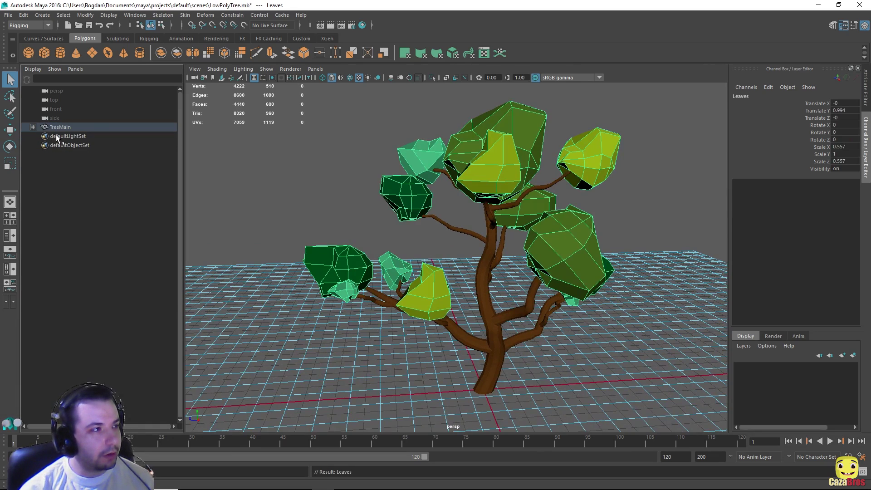
{"action": "left_click", "coordinate": [33, 128]}
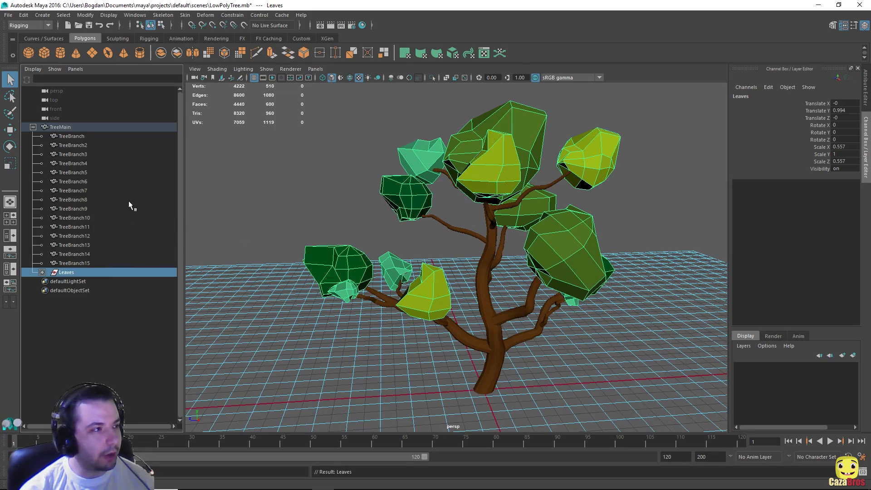
- Hide all branches from TreeBranch to TreeBranch15 together with the Leaves group, leaving only the main trunk displayed
{"action": "scroll", "coordinate": [292, 283], "scroll_direction": "up", "scroll_amount": 2}
{"action": "scroll", "coordinate": [298, 277], "scroll_direction": "down", "scroll_amount": 2}
{"action": "middle_click_drag", "start_coordinate": [359, 200], "coordinate": [363, 190], "text": "alt"}
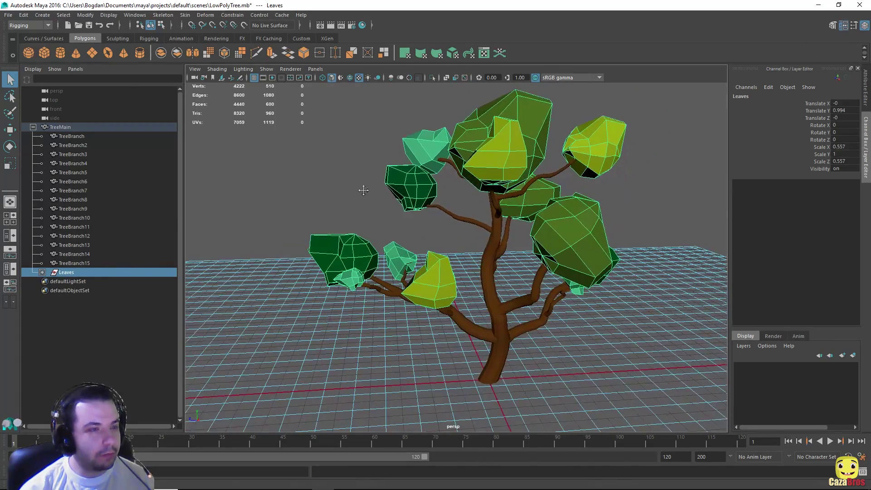
{"action": "left_click", "coordinate": [72, 137]}
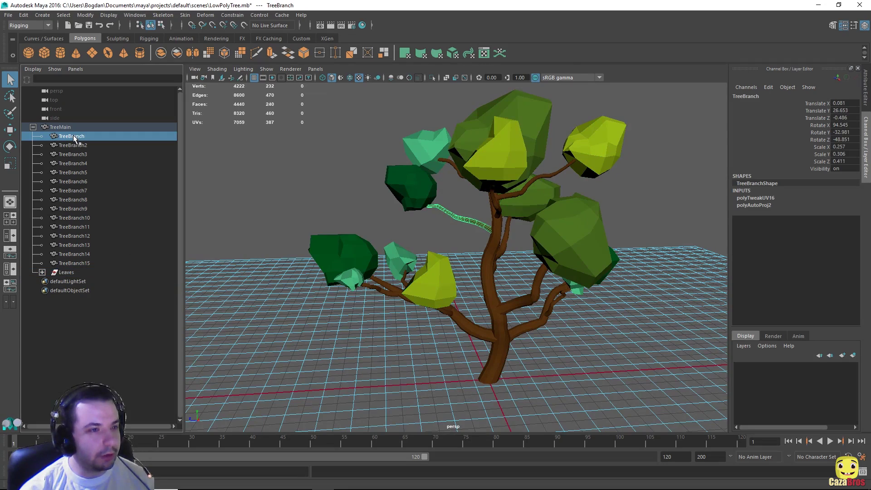
{"action": "left_click", "coordinate": [497, 367]}
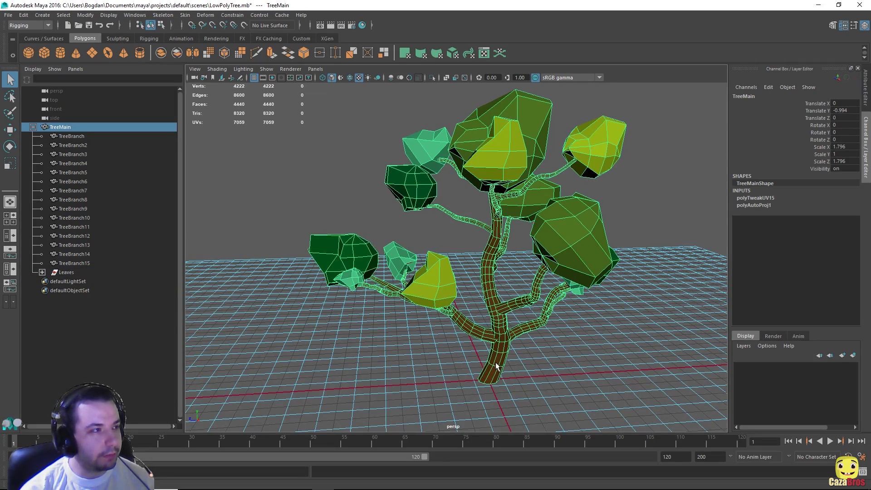
{"action": "left_click", "coordinate": [75, 136]}
{"action": "left_click", "coordinate": [66, 272], "text": "shift"}
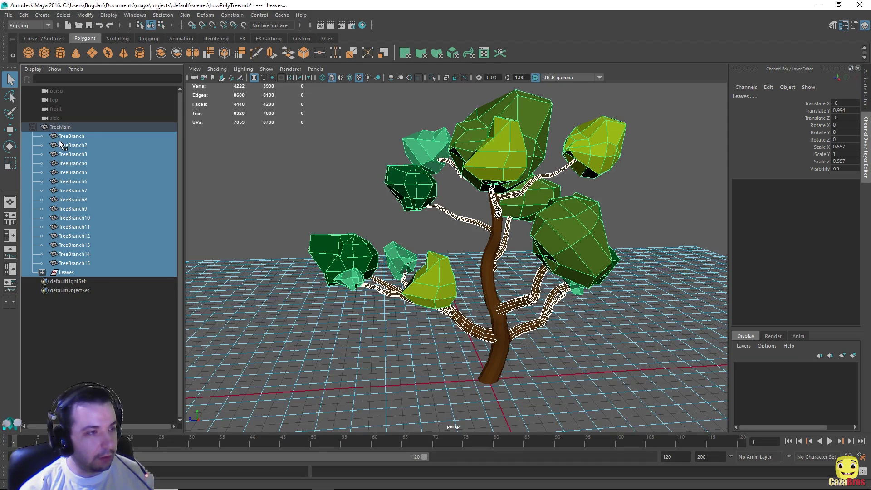
{"action": "key", "text": "ctrl+h"}
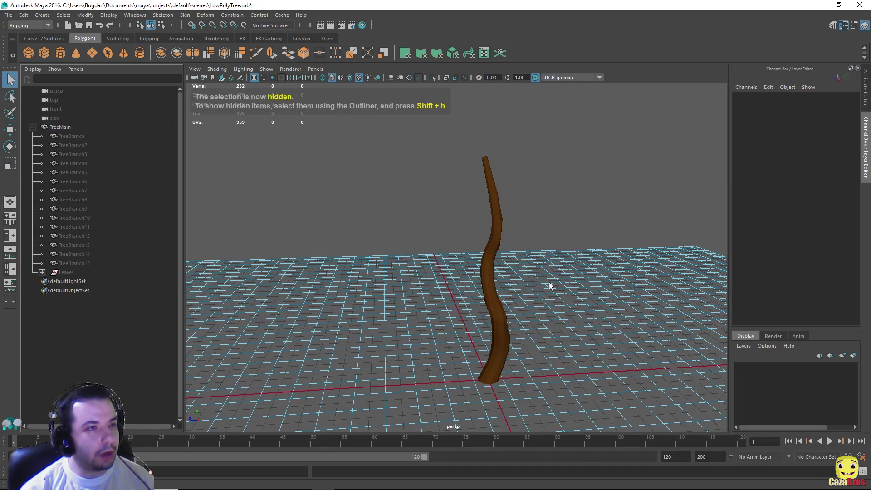
{"action": "key", "text": "shift+h"}
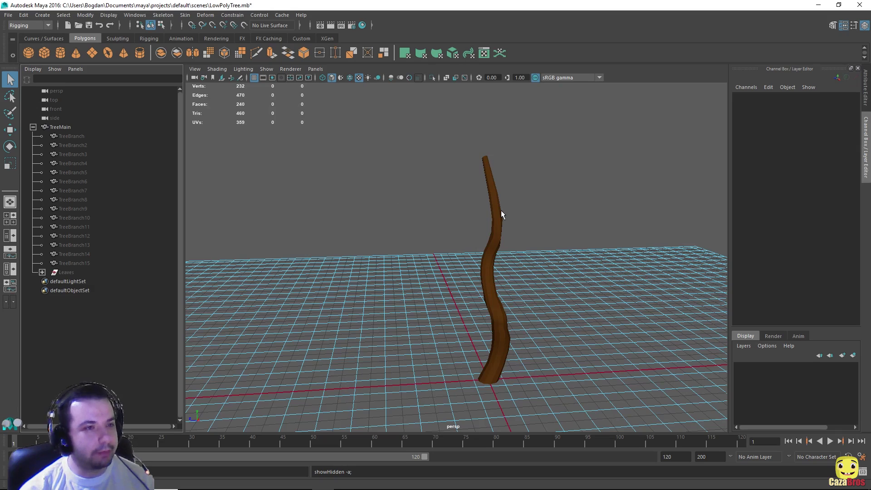
- Bring up the rigging tools and show the trunk in a full-size front view
{"action": "left_click_drag", "start_coordinate": [588, 235], "coordinate": [553, 220], "text": "alt"}
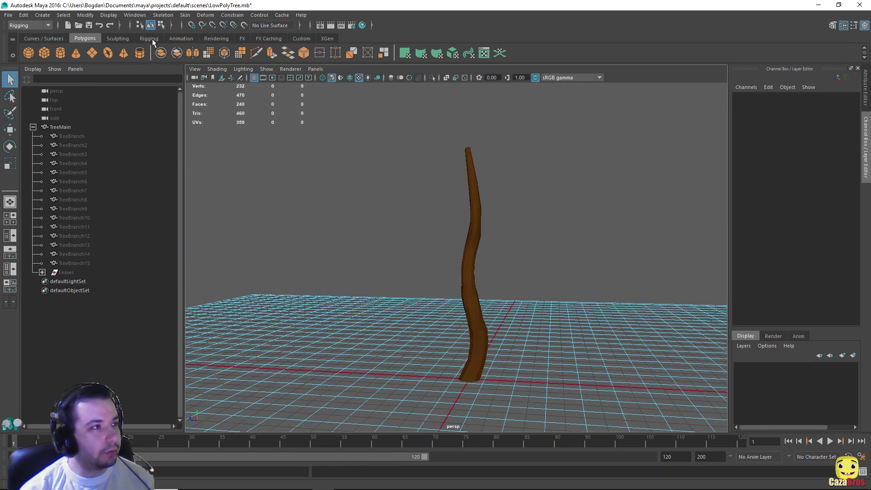
{"action": "left_click", "coordinate": [152, 39]}
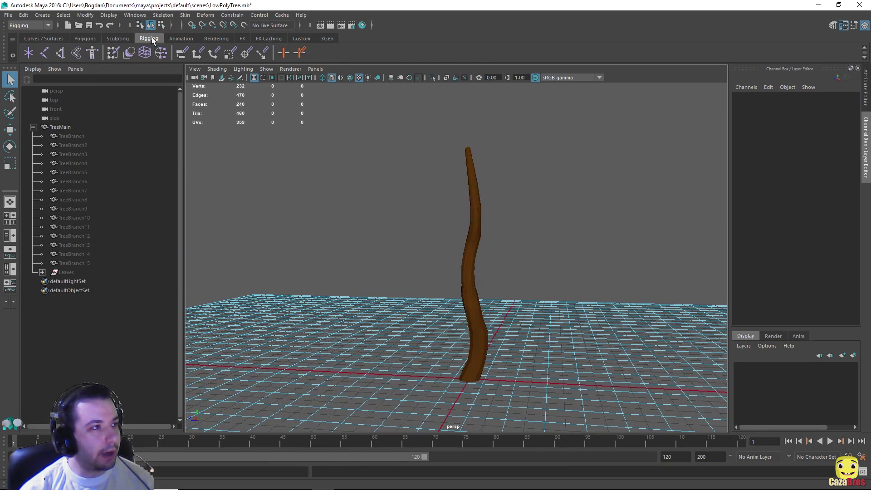
{"action": "left_click", "coordinate": [48, 25]}
{"action": "left_click", "coordinate": [34, 47]}
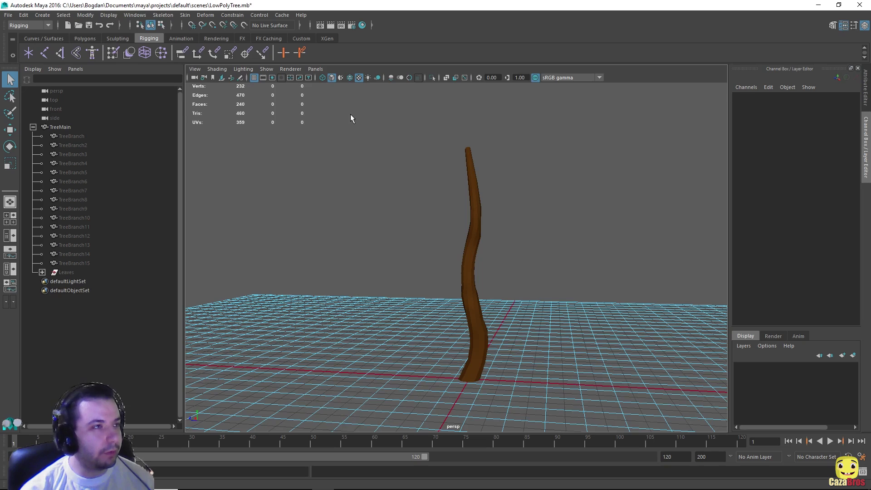
{"action": "left_click", "coordinate": [10, 220]}
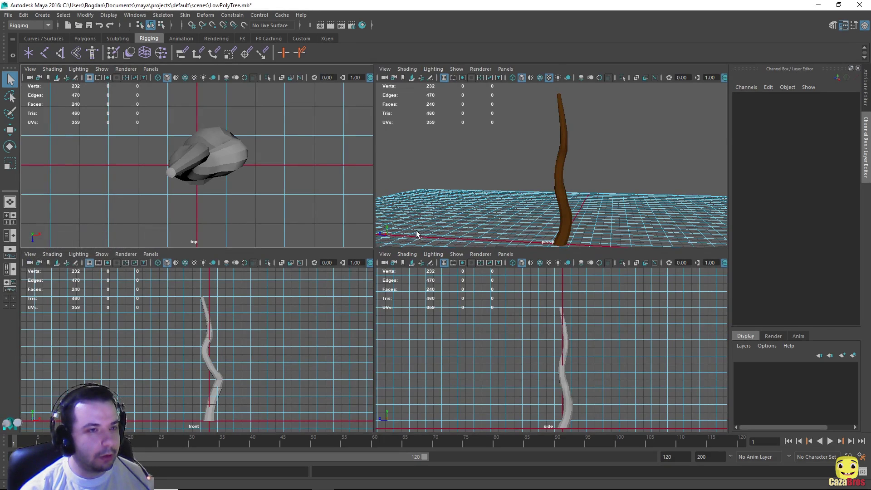
{"action": "key", "text": "space"}
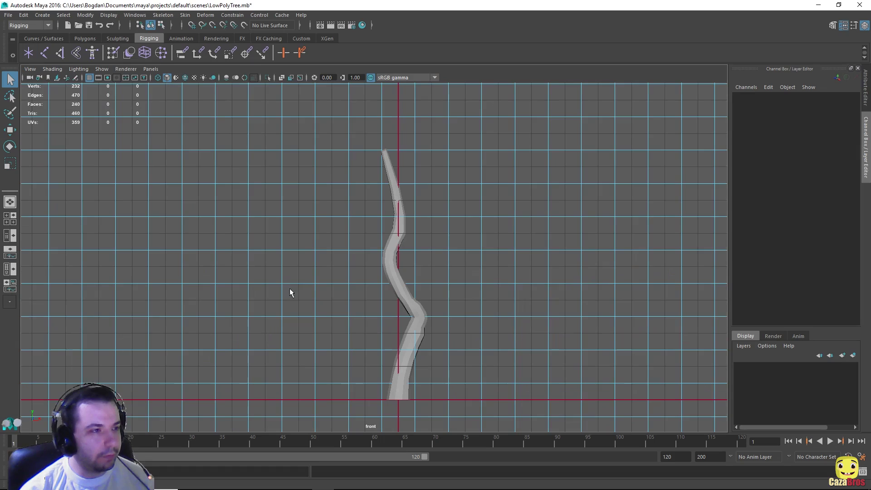
{"action": "middle_click_drag", "start_coordinate": [309, 273], "coordinate": [310, 263], "text": "alt"}
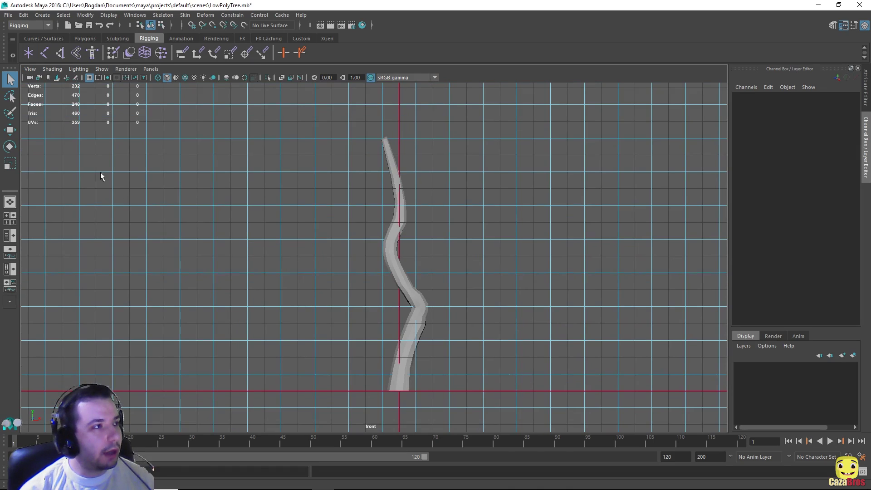
- Activate the joint creation tool and switch the front view of the trunk to wireframe display
{"action": "left_click", "coordinate": [45, 53]}
{"action": "scroll", "coordinate": [423, 375], "scroll_direction": "up", "scroll_amount": 4}
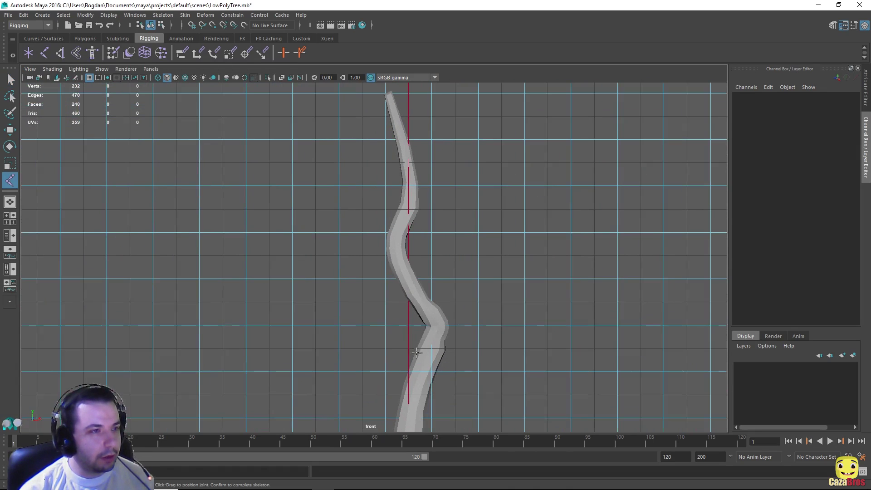
{"action": "scroll", "coordinate": [415, 320], "scroll_direction": "down", "scroll_amount": 2}
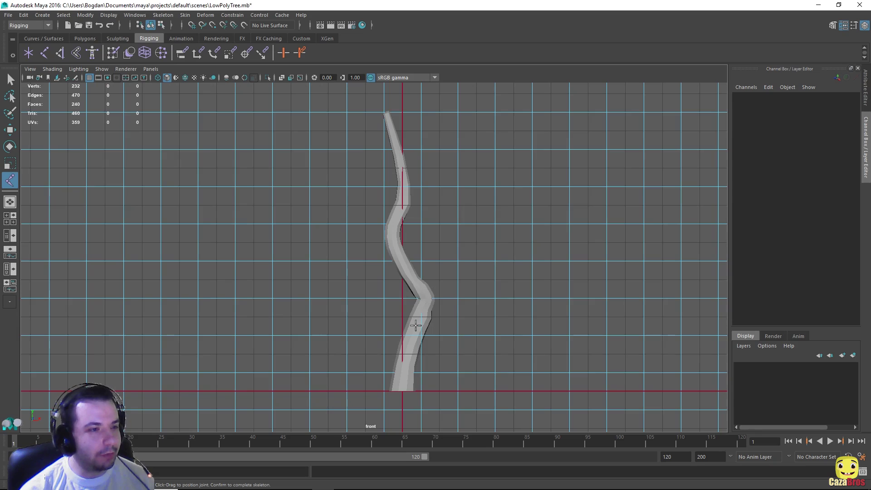
{"action": "middle_click_drag", "start_coordinate": [412, 366], "coordinate": [382, 267], "text": "alt"}
{"action": "scroll", "coordinate": [440, 314], "scroll_direction": "up", "scroll_amount": 3}
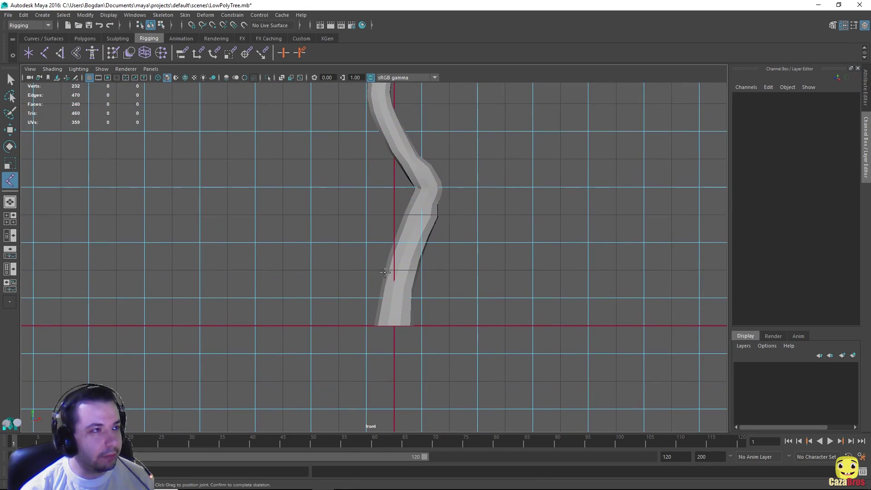
{"action": "left_click", "coordinate": [186, 78]}
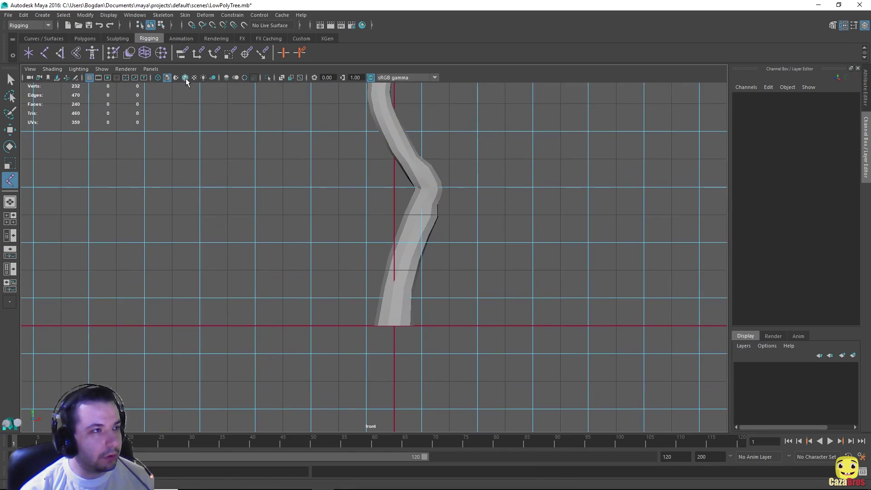
{"action": "left_click", "coordinate": [186, 79]}
{"action": "left_click", "coordinate": [157, 78]}
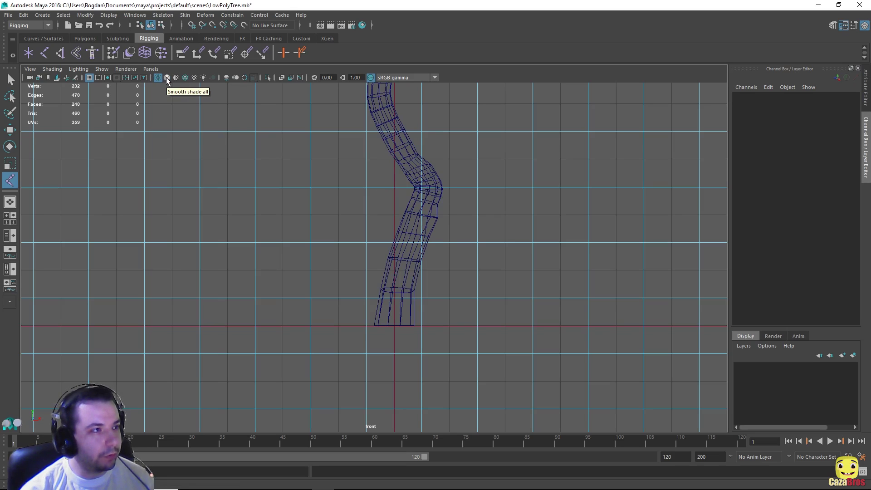
{"action": "left_click", "coordinate": [167, 78]}
{"action": "left_click", "coordinate": [157, 78]}
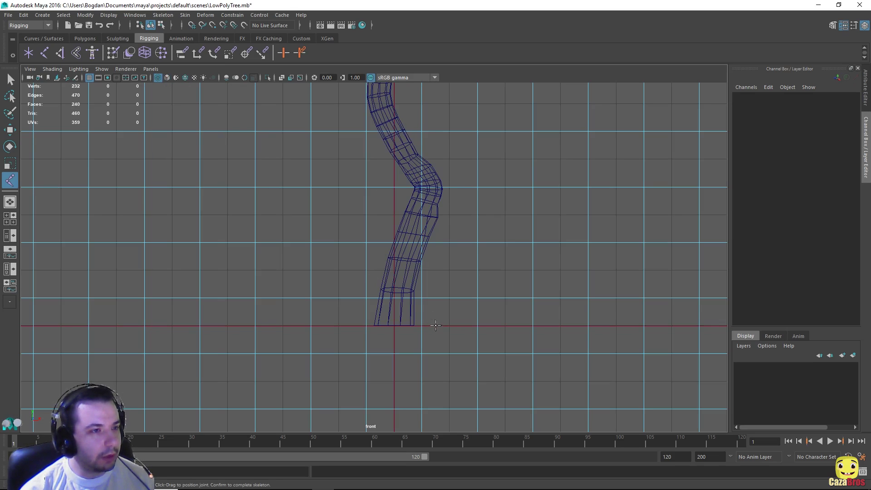
- Place the root joint at the centre of the trunk's base, on the grid origin
{"action": "right_click_drag", "start_coordinate": [404, 195], "coordinate": [399, 296], "text": "alt"}
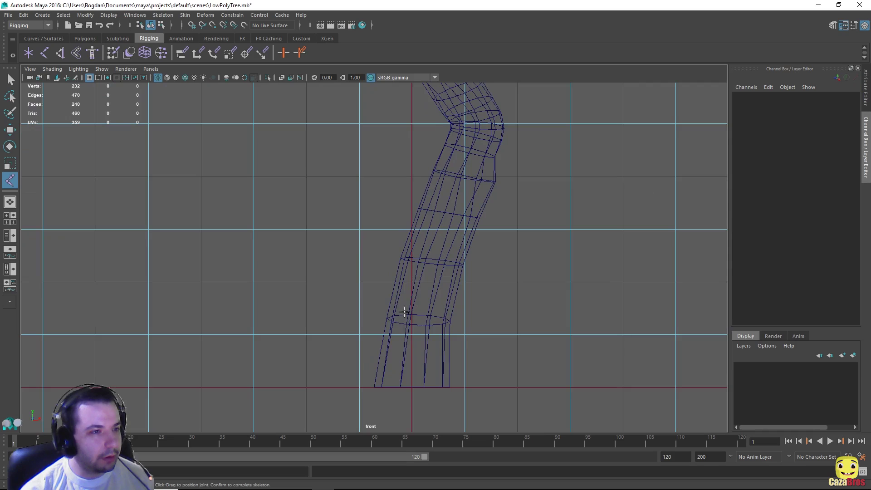
{"action": "middle_click_drag", "start_coordinate": [400, 296], "coordinate": [384, 212], "text": "alt"}
{"action": "right_click_drag", "start_coordinate": [384, 212], "coordinate": [394, 280], "text": "alt"}
{"action": "scroll", "coordinate": [394, 279], "scroll_direction": "up", "scroll_amount": 3}
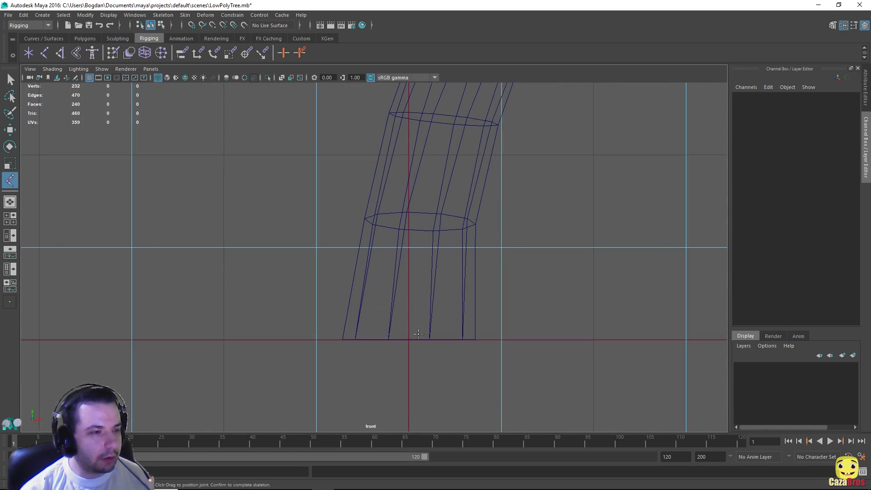
{"action": "scroll", "coordinate": [419, 334], "scroll_direction": "up", "scroll_amount": 4}
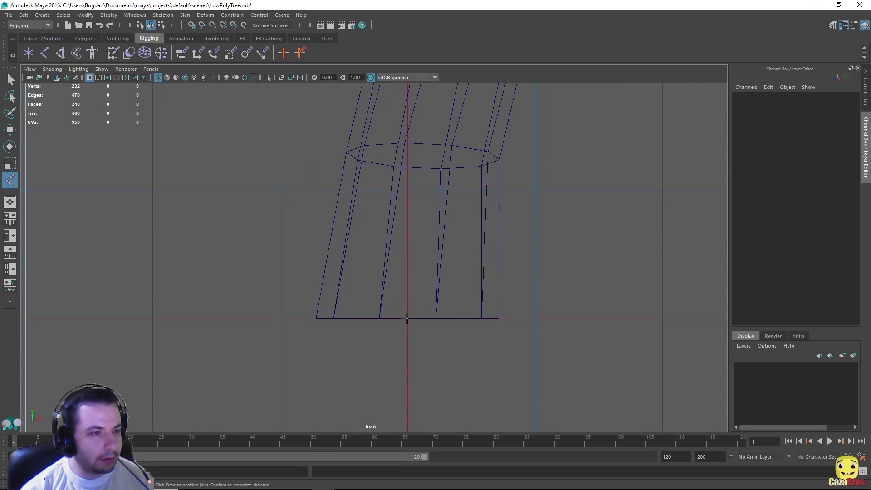
{"action": "left_click", "coordinate": [407, 318]}
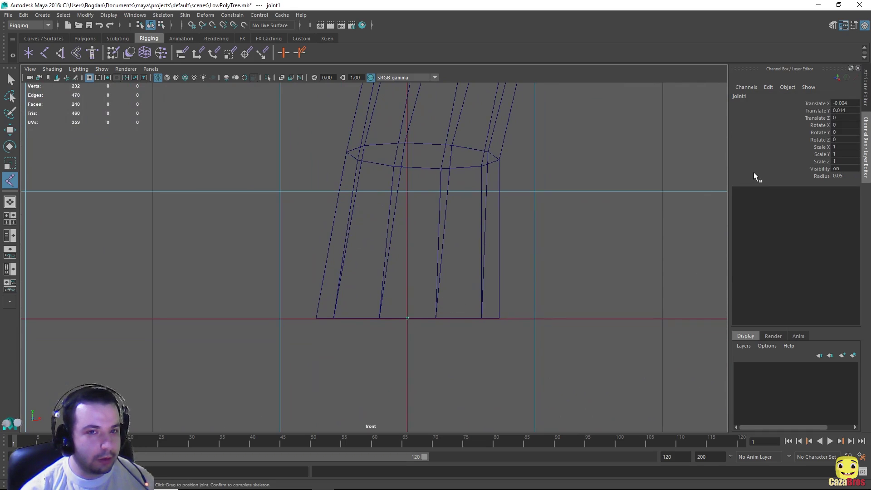
- Set the root joint's radius to 0.5
{"action": "left_click", "coordinate": [844, 176]}
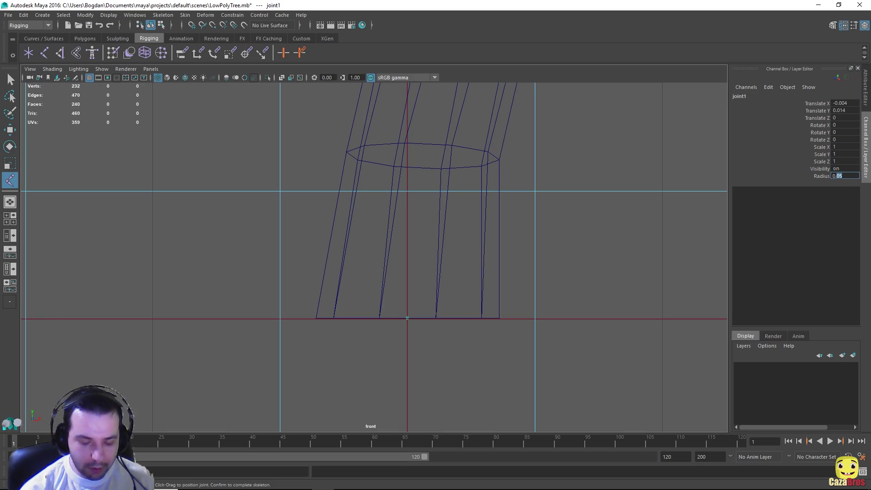
{"action": "type", "text": "0.5"}
{"action": "key", "text": "Return"}
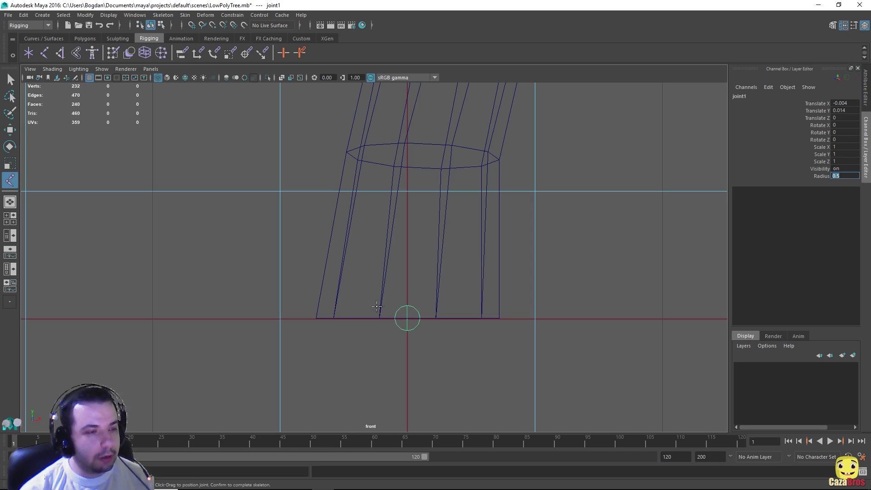
{"action": "scroll", "coordinate": [417, 154], "scroll_direction": "down", "scroll_amount": 2}
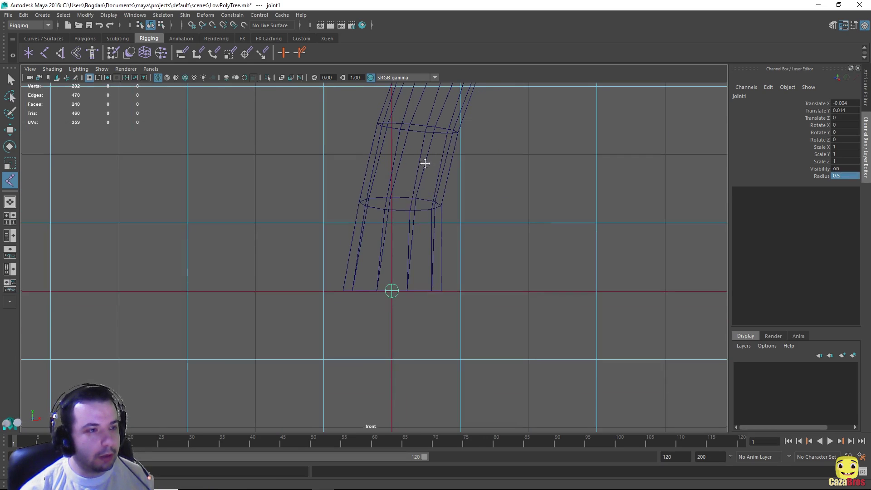
{"action": "scroll", "coordinate": [426, 164], "scroll_direction": "up", "scroll_amount": 3}
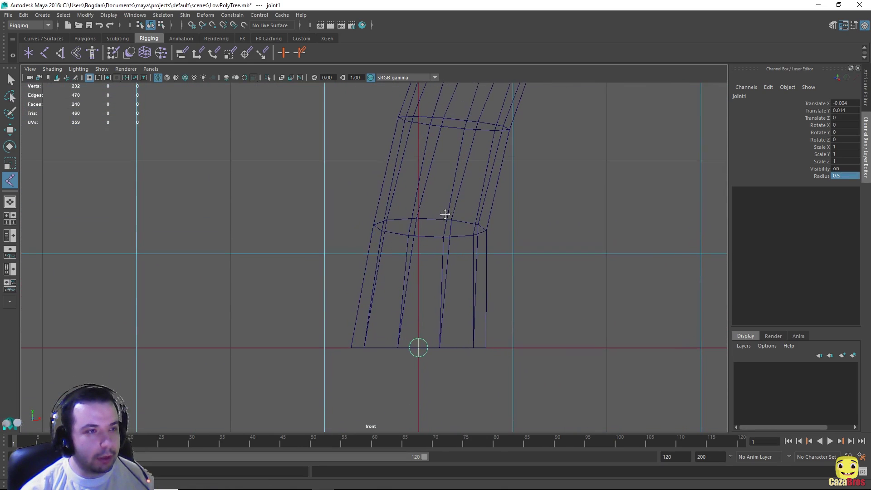
- Set the root joint's radius to 1
{"action": "left_click", "coordinate": [844, 176]}
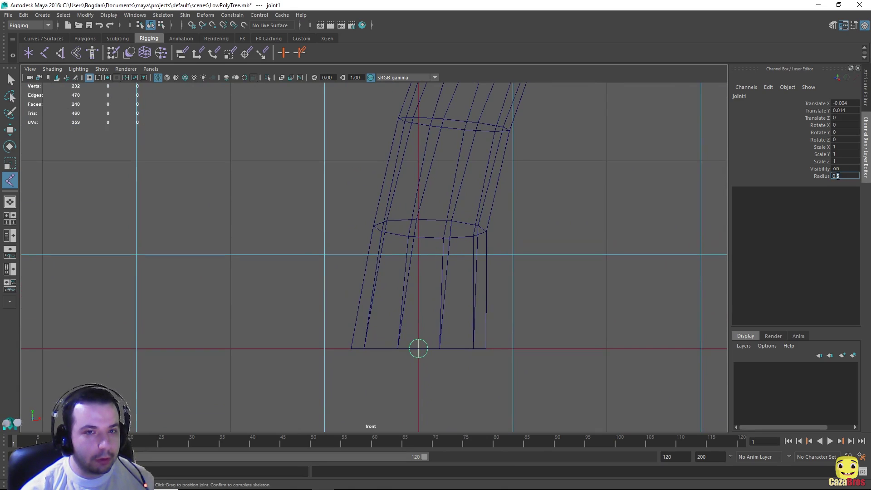
{"action": "type", "text": "1"}
{"action": "key", "text": "Return"}
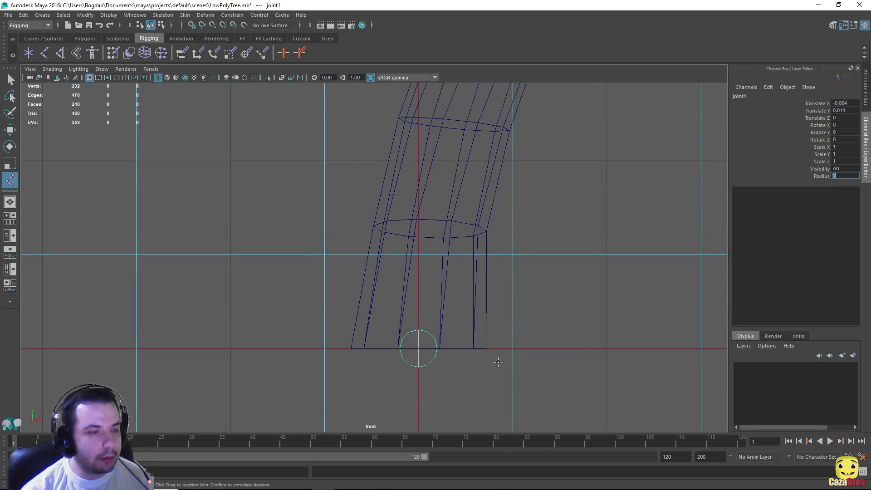
{"action": "middle_click_drag", "start_coordinate": [452, 195], "coordinate": [435, 337], "text": "alt"}
{"action": "scroll", "coordinate": [434, 337], "scroll_direction": "down", "scroll_amount": 3}
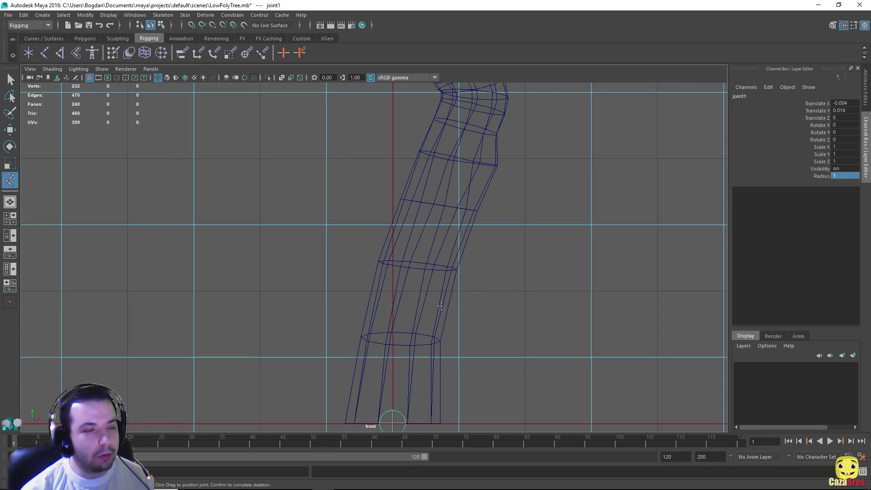
{"action": "middle_click_drag", "start_coordinate": [477, 116], "coordinate": [465, 133], "text": "alt"}
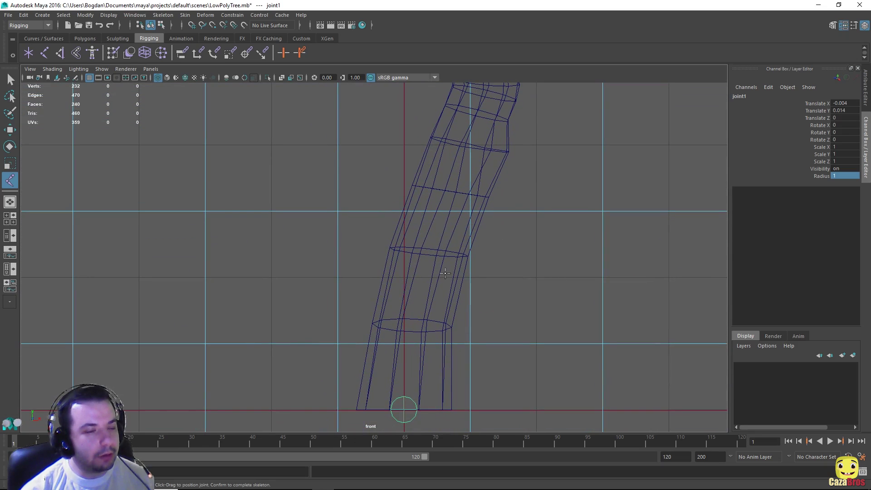
- Place the second joint at the centre of the first edge ring above the trunk's base, undoing the stray extra joint
{"action": "scroll", "coordinate": [443, 291], "scroll_direction": "up", "scroll_amount": 4}
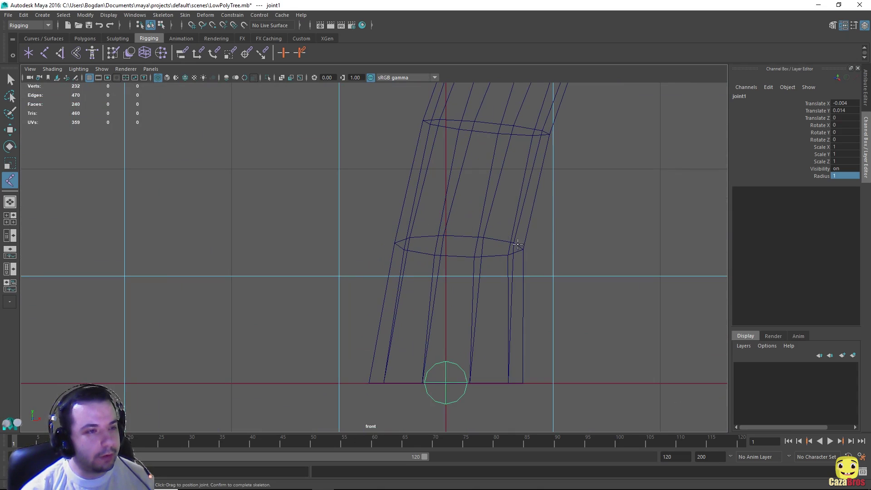
{"action": "middle_click_drag", "start_coordinate": [464, 244], "coordinate": [453, 245], "text": "alt"}
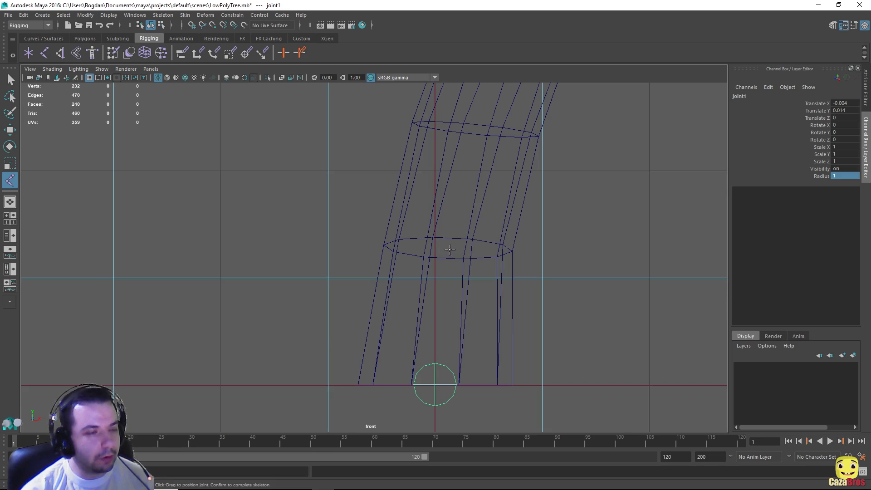
{"action": "middle_click_drag", "start_coordinate": [448, 251], "coordinate": [466, 180], "text": "alt"}
{"action": "left_click", "coordinate": [429, 186]}
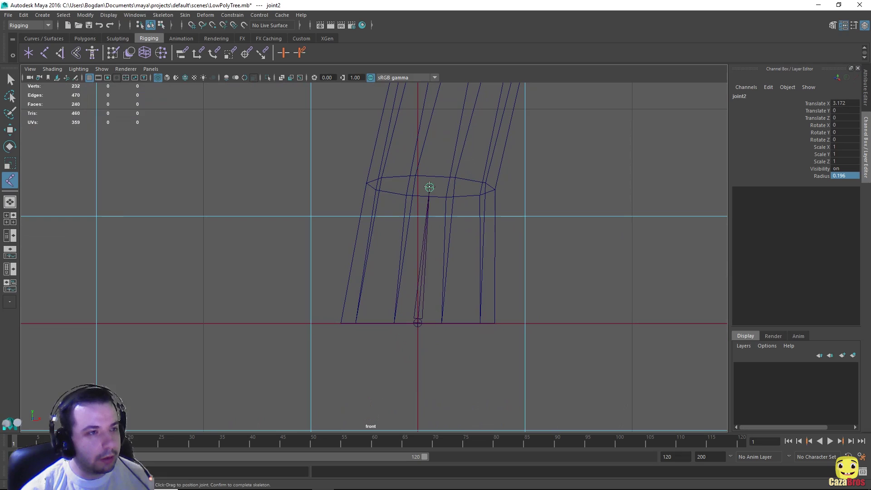
{"action": "left_click", "coordinate": [430, 182]}
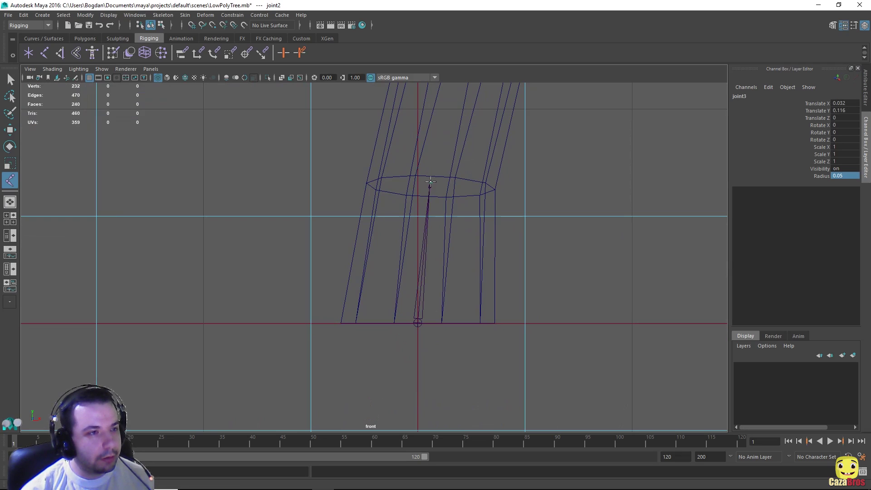
{"action": "key", "text": "ctrl+z"}
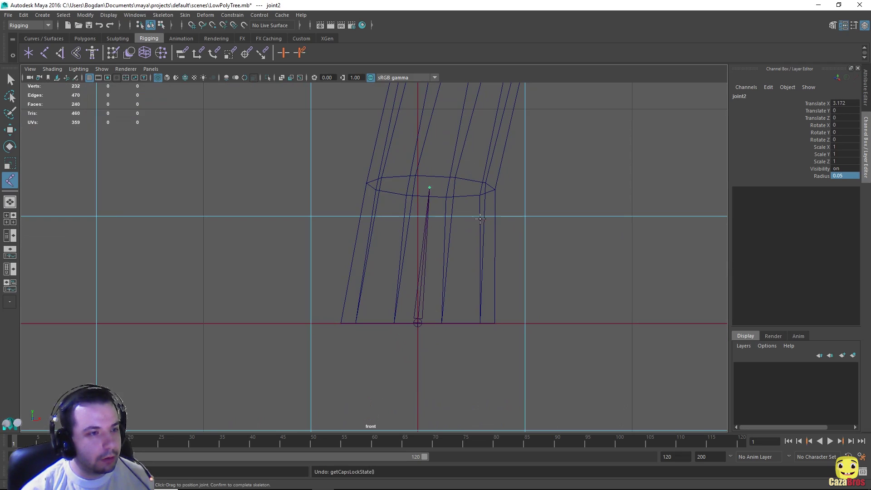
- Add joints at the centres of the second and fourth edge rings above the trunk's base
{"action": "middle_click_drag", "start_coordinate": [471, 197], "coordinate": [458, 353], "text": "alt"}
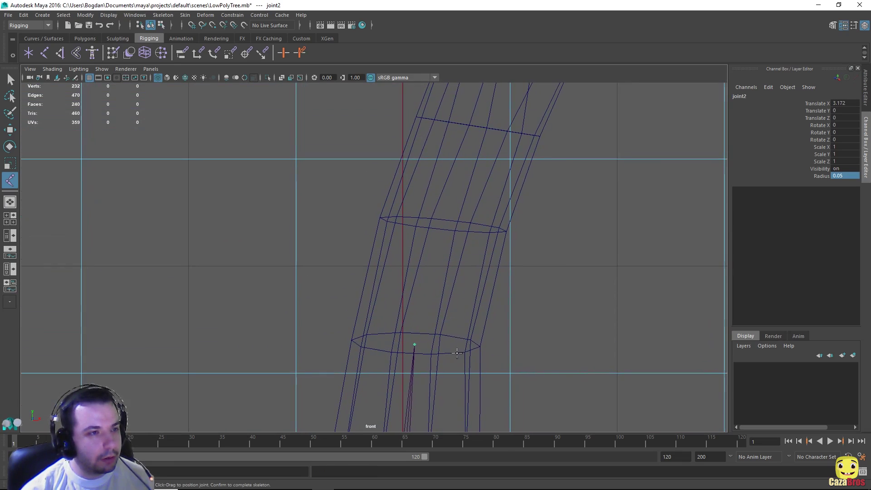
{"action": "left_click", "coordinate": [442, 222]}
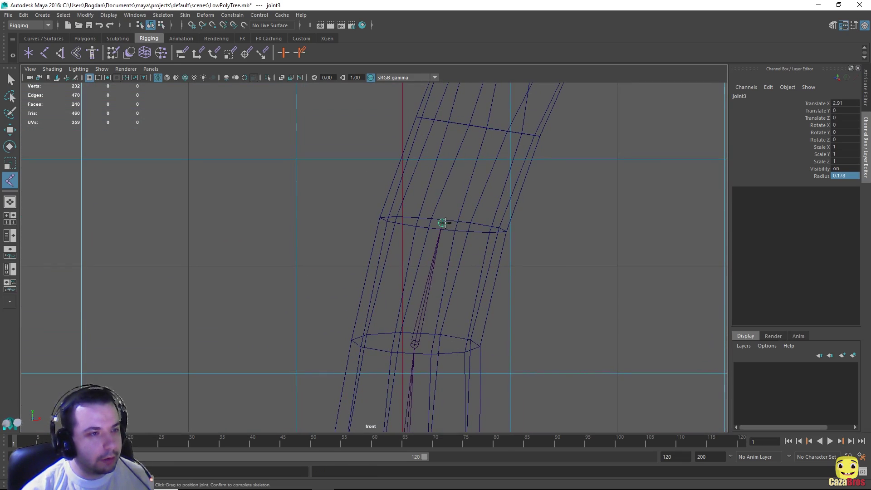
{"action": "middle_click_drag", "start_coordinate": [450, 224], "coordinate": [435, 394], "text": "alt"}
{"action": "middle_click_drag", "start_coordinate": [459, 155], "coordinate": [426, 242], "text": "alt"}
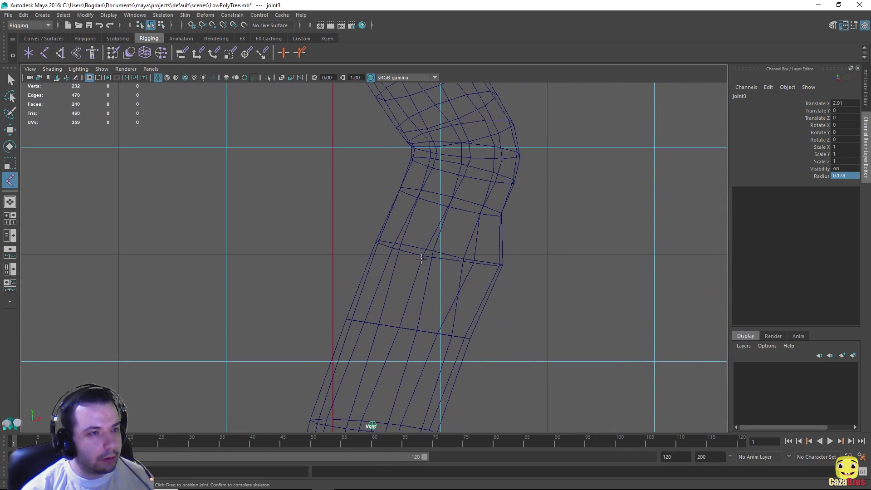
{"action": "left_click", "coordinate": [437, 258]}
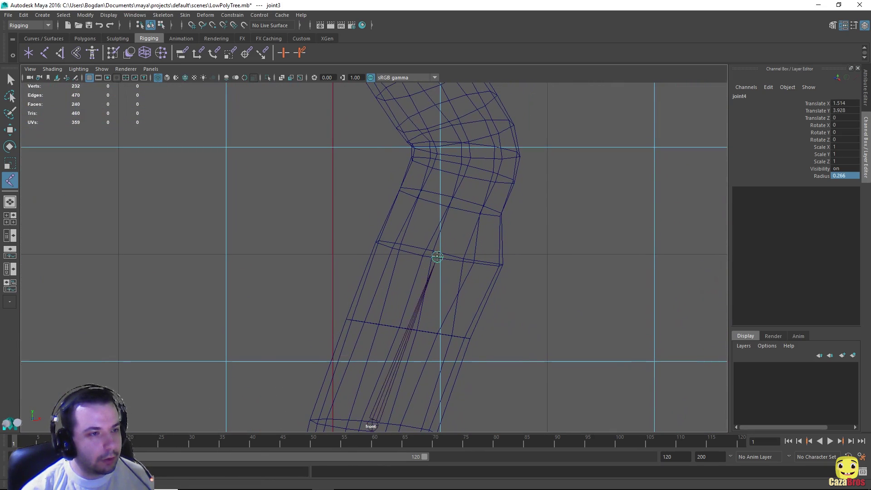
- Continue the joint chain with closely spaced joints through the centre of the trunk's lower bend
{"action": "middle_click_drag", "start_coordinate": [464, 252], "coordinate": [451, 317], "text": "alt"}
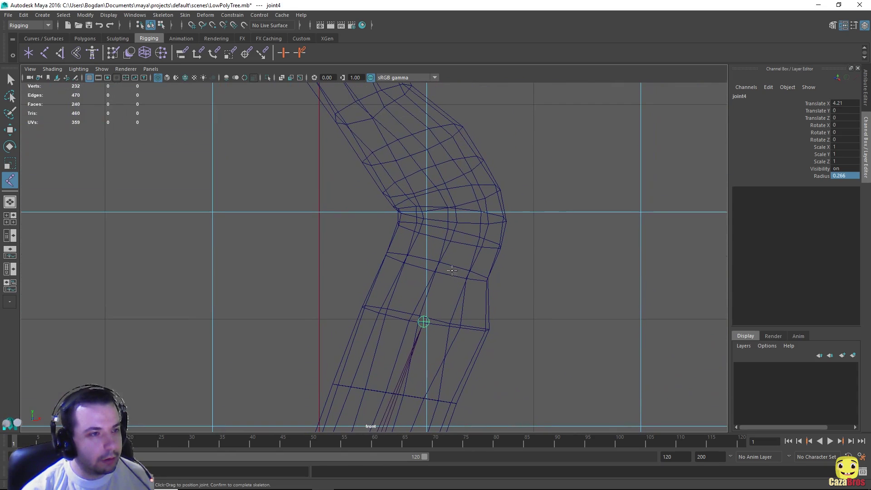
{"action": "left_click", "coordinate": [447, 238]}
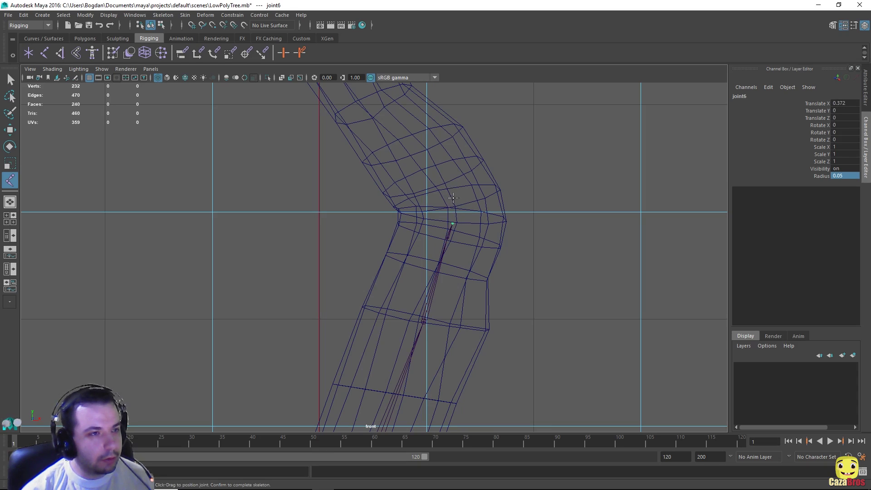
{"action": "left_click", "coordinate": [452, 206]}
{"action": "middle_click_drag", "start_coordinate": [419, 152], "coordinate": [508, 268], "text": "alt"}
{"action": "left_click", "coordinate": [485, 240]}
- Add joints at the centres of the next three edge rings on the slanted section above the lower bend
{"action": "middle_click_drag", "start_coordinate": [453, 195], "coordinate": [536, 308], "text": "alt"}
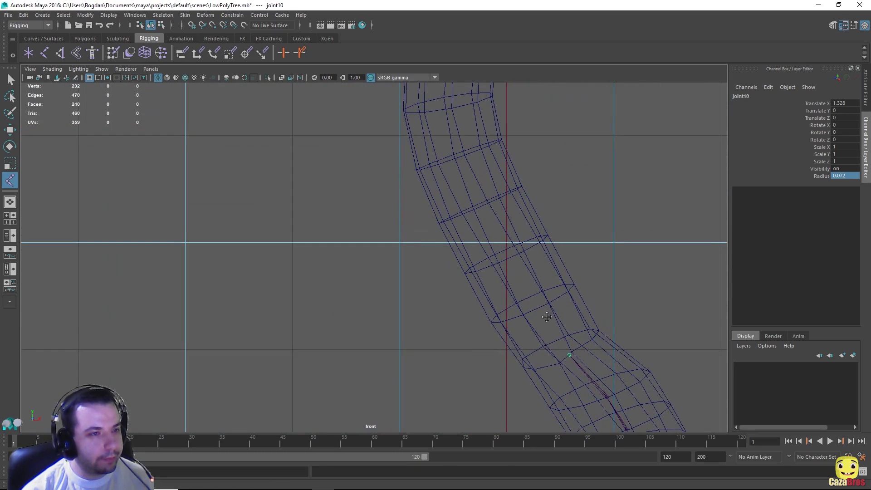
{"action": "left_click", "coordinate": [536, 309]}
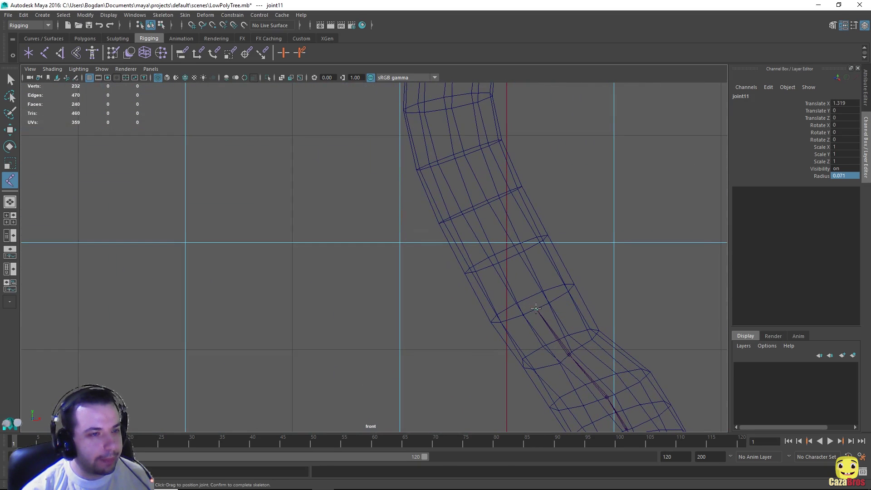
{"action": "left_click", "coordinate": [511, 257]}
{"action": "left_click", "coordinate": [483, 205]}
- Add three joints at the edge ring centres around the trunk's second bend
{"action": "middle_click_drag", "start_coordinate": [463, 154], "coordinate": [541, 311], "text": "alt"}
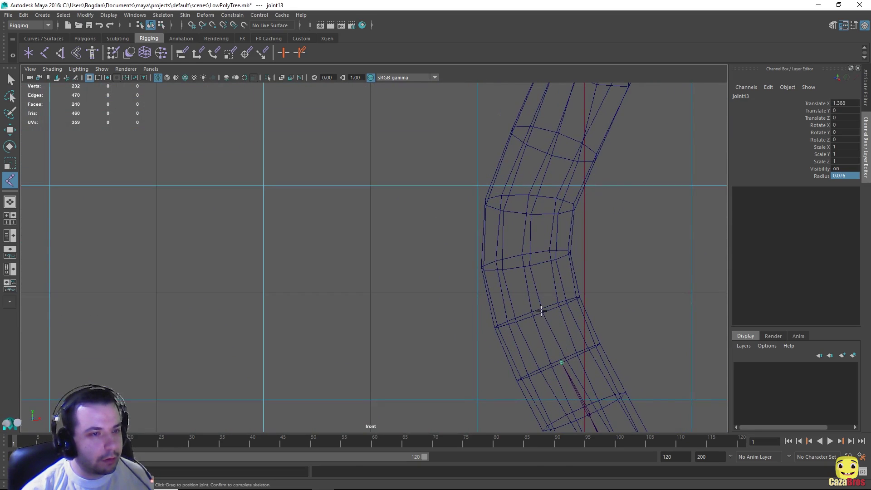
{"action": "left_click", "coordinate": [541, 312]}
{"action": "left_click", "coordinate": [533, 255]}
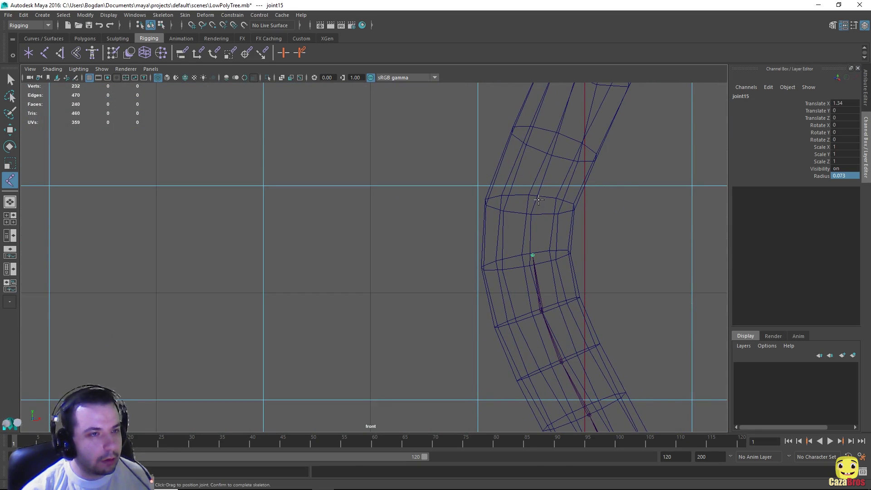
{"action": "left_click", "coordinate": [539, 200]}
- Add three more joints at the following edge rings, from above the second bend into the thinner upper trunk
{"action": "middle_click_drag", "start_coordinate": [562, 153], "coordinate": [459, 305], "text": "alt"}
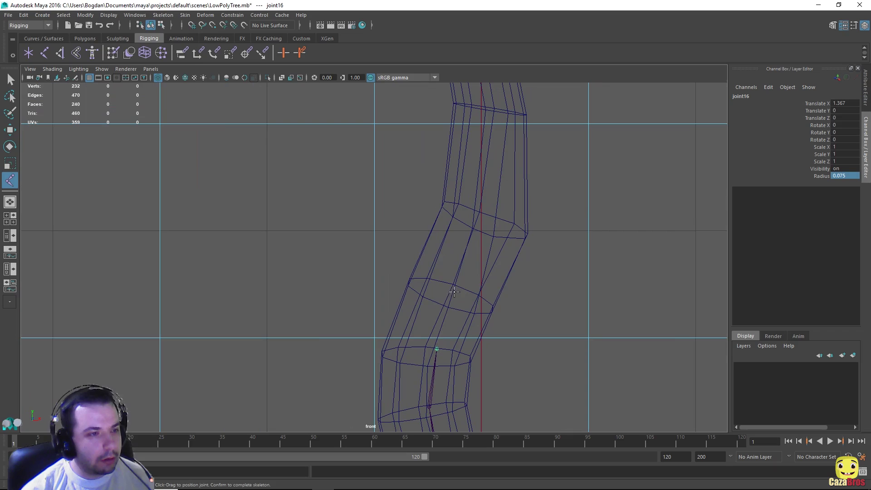
{"action": "left_click", "coordinate": [452, 296]}
{"action": "left_click", "coordinate": [484, 219]}
{"action": "middle_click_drag", "start_coordinate": [484, 219], "coordinate": [447, 389], "text": "alt"}
{"action": "left_click", "coordinate": [459, 276]}
- Add a joint at the uppermost edge ring and the last joint of the chain at the trunk's tip
{"action": "mouse_move", "coordinate": [460, 269]}
{"action": "middle_mouse_down", "text": "alt"}
{"action": "mouse_move", "coordinate": [461, 258]}
{"action": "mouse_move", "coordinate": [462, 277]}
{"action": "middle_mouse_up", "text": "alt"}
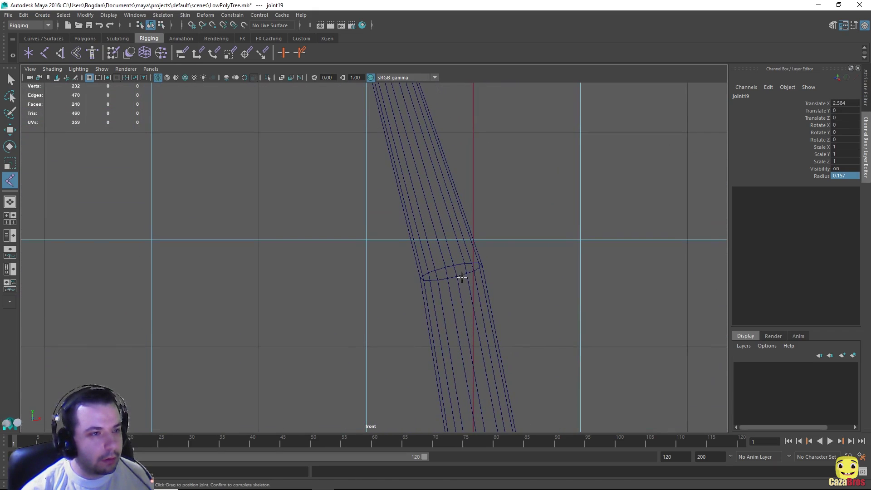
{"action": "left_click", "coordinate": [453, 277]}
{"action": "middle_click_drag", "start_coordinate": [436, 207], "coordinate": [476, 342], "text": "alt"}
{"action": "middle_click_drag", "start_coordinate": [448, 241], "coordinate": [464, 266], "text": "alt"}
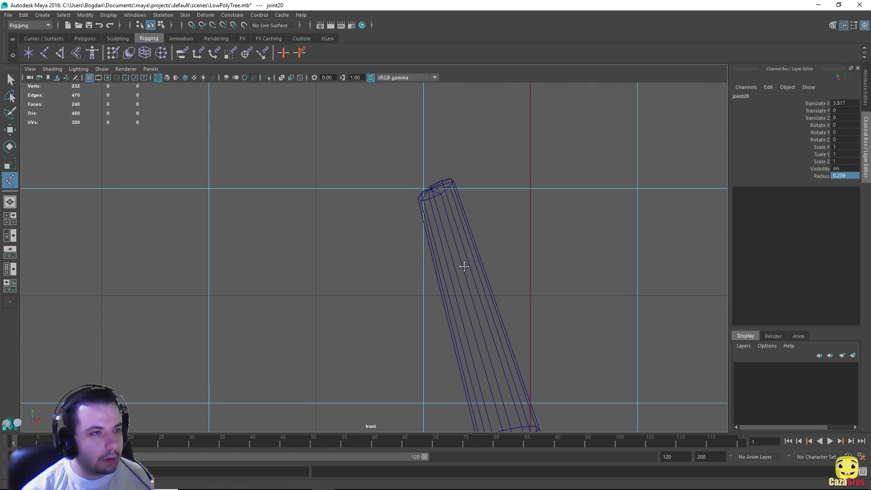
{"action": "left_click", "coordinate": [431, 189]}
- Review the joint chain in the front view from the trunk's tip down to its base
{"action": "scroll", "coordinate": [495, 300], "scroll_direction": "down", "scroll_amount": 2}
{"action": "middle_click_drag", "start_coordinate": [493, 333], "coordinate": [459, 56], "text": "alt"}
{"action": "scroll", "coordinate": [469, 290], "scroll_direction": "down", "scroll_amount": 1}
{"action": "middle_click_drag", "start_coordinate": [452, 282], "coordinate": [429, 145], "text": "alt"}
{"action": "middle_click_drag", "start_coordinate": [454, 299], "coordinate": [455, 122], "text": "alt"}
{"action": "middle_click_drag", "start_coordinate": [492, 294], "coordinate": [481, 149], "text": "alt"}
{"action": "middle_click_drag", "start_coordinate": [479, 327], "coordinate": [482, 207], "text": "alt"}
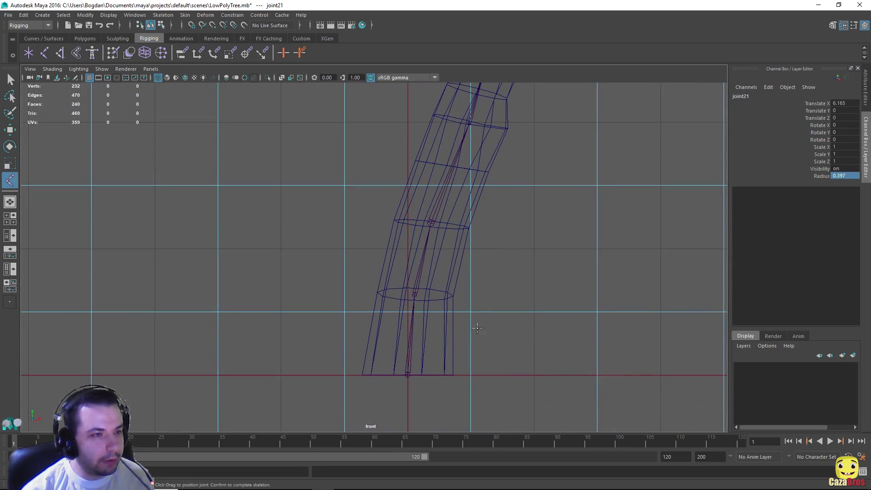
- Maximize the perspective view, switch it to wireframe display and orbit to show the chain's upper end
{"action": "key", "text": "space"}
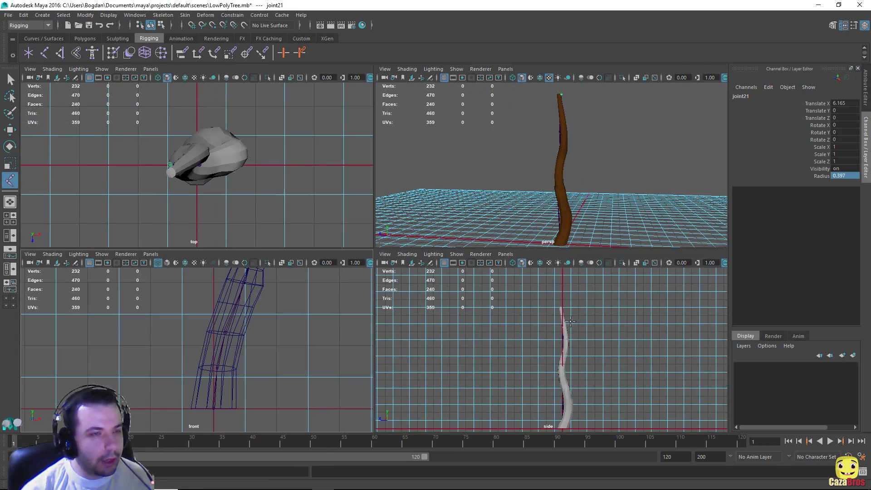
{"action": "key", "text": "space"}
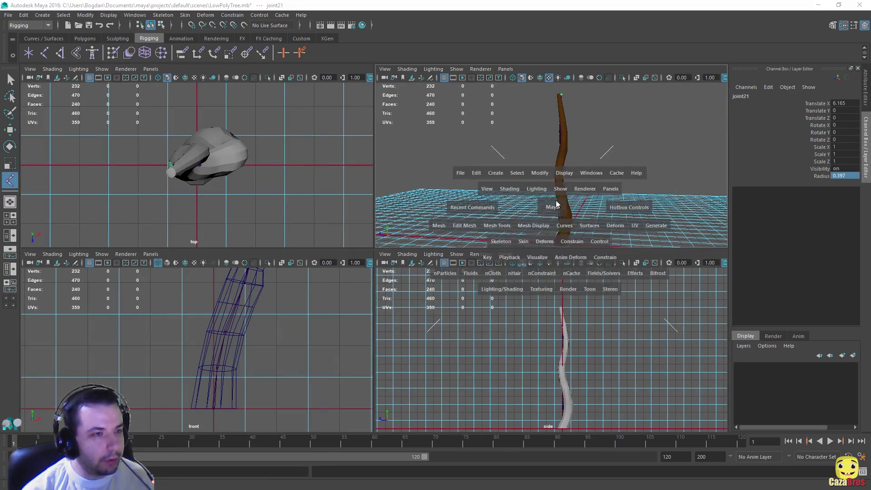
{"action": "mouse_move", "coordinate": [565, 182]}
{"action": "left_mouse_down", "text": "alt"}
{"action": "mouse_move", "coordinate": [482, 201]}
{"action": "mouse_move", "coordinate": [357, 187]}
{"action": "mouse_move", "coordinate": [488, 200]}
{"action": "mouse_move", "coordinate": [538, 190]}
{"action": "mouse_move", "coordinate": [567, 195]}
{"action": "mouse_move", "coordinate": [566, 204]}
{"action": "mouse_move", "coordinate": [563, 188]}
{"action": "left_mouse_up", "text": "alt"}
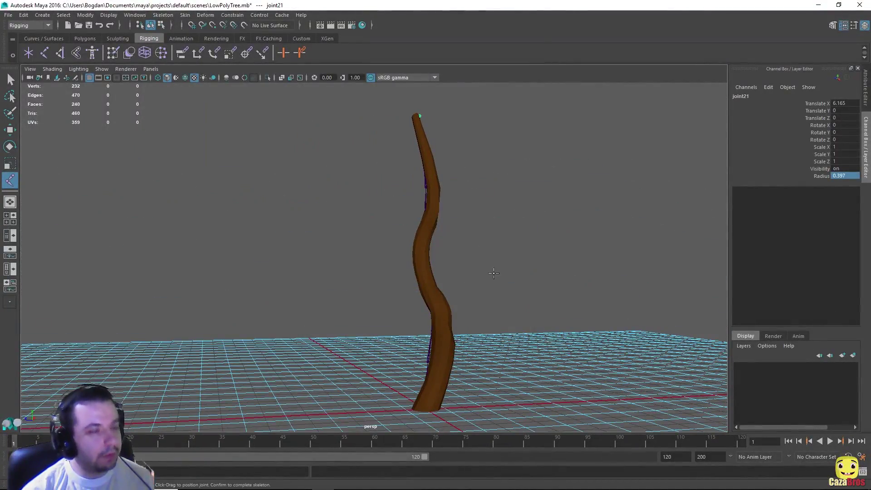
{"action": "left_click", "coordinate": [157, 77]}
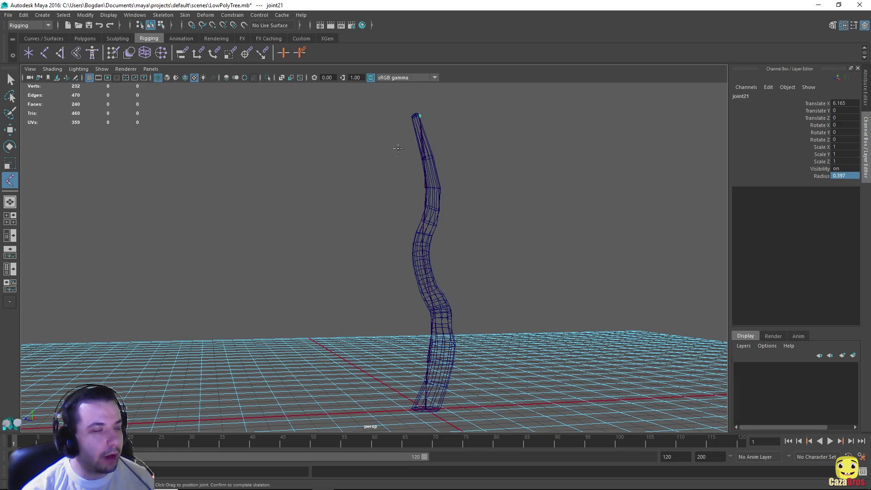
{"action": "left_click_drag", "start_coordinate": [445, 113], "coordinate": [346, 188], "text": "alt"}
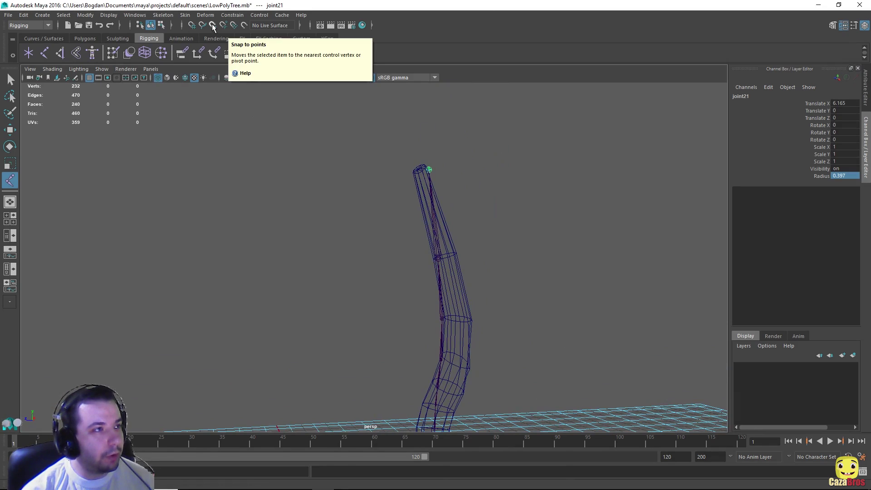
- Enable snapping to points, finish the joint chain, and move the tip joint towards the centre of the trunk's end
{"action": "left_click", "coordinate": [213, 26]}
{"action": "left_click", "coordinate": [10, 81]}
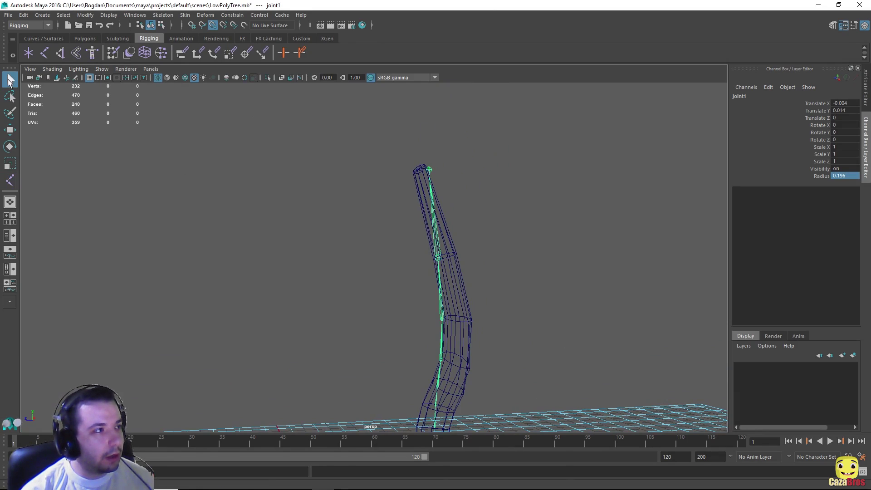
{"action": "left_click_drag", "start_coordinate": [395, 142], "coordinate": [499, 193]}
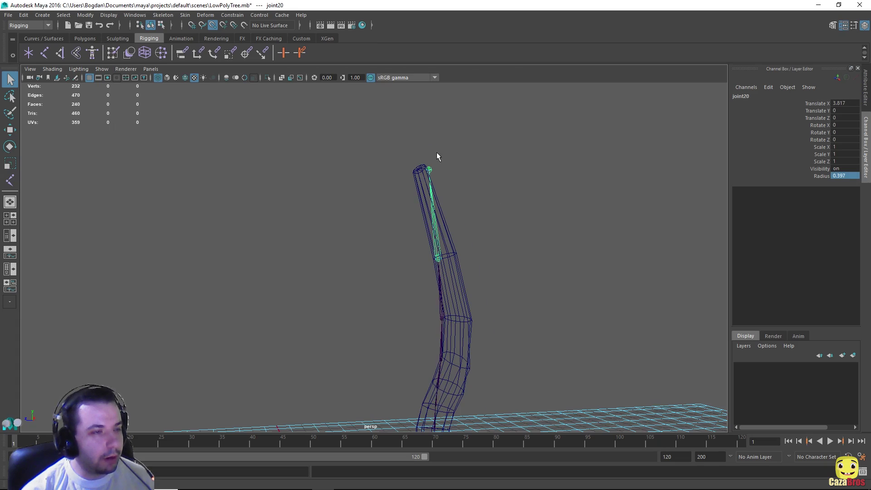
{"action": "scroll", "coordinate": [436, 152], "scroll_direction": "up", "scroll_amount": 5}
{"action": "middle_click_drag", "start_coordinate": [471, 129], "coordinate": [414, 285], "text": "alt"}
{"action": "left_click", "coordinate": [414, 323]}
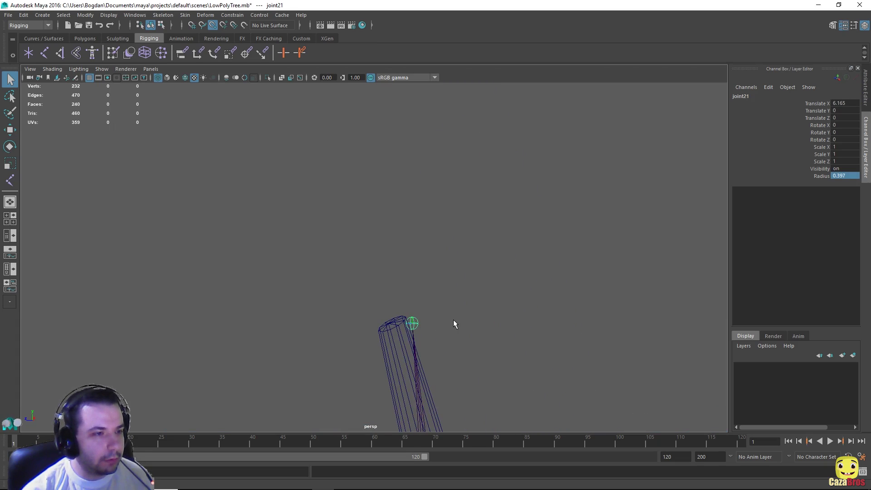
{"action": "key", "text": "w"}
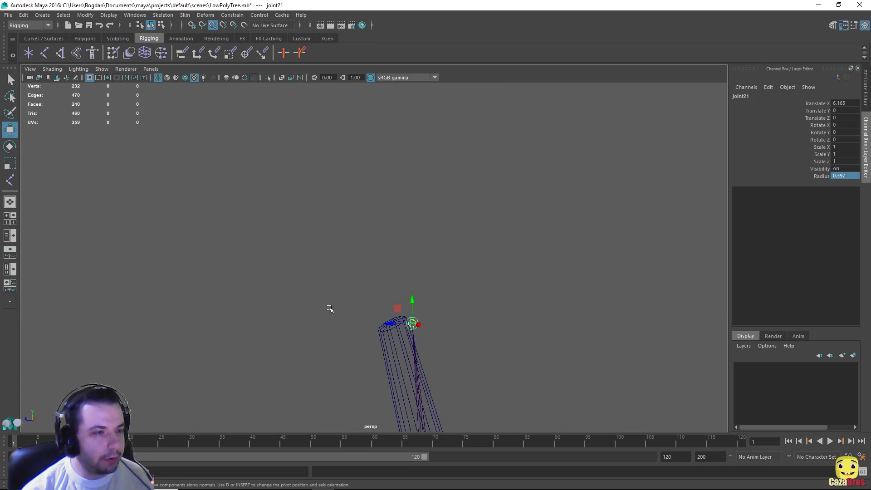
{"action": "left_click_drag", "start_coordinate": [330, 308], "coordinate": [329, 274], "text": "alt"}
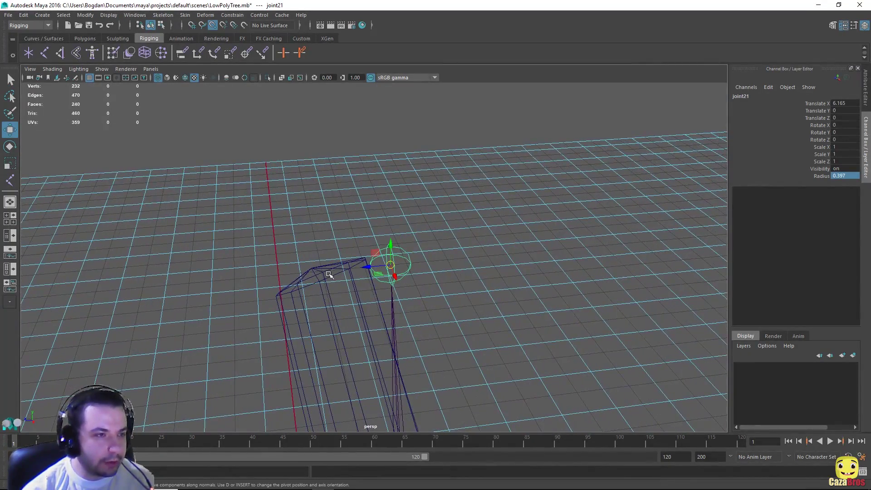
{"action": "left_click_drag", "start_coordinate": [386, 265], "coordinate": [475, 183]}
- Move the two joints below the tip joint towards the trunk's centre, the lower one to about -0.187 in Translate Z
{"action": "left_click_drag", "start_coordinate": [363, 209], "coordinate": [446, 262]}
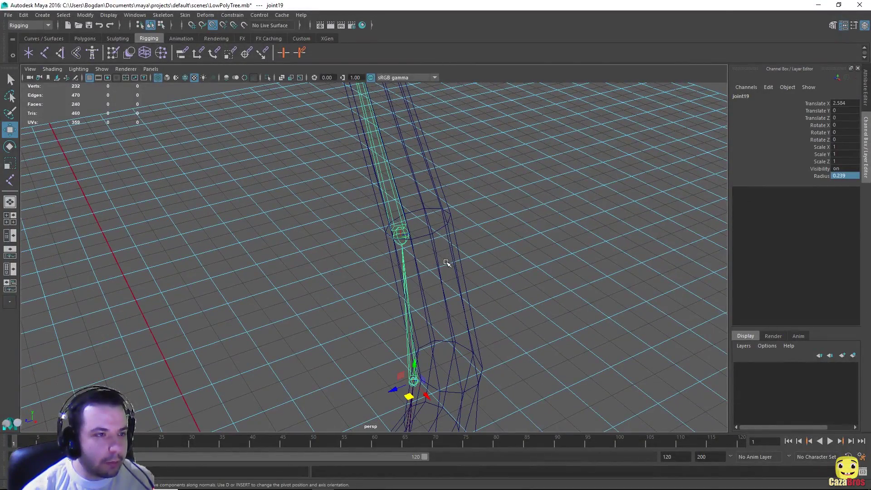
{"action": "left_click", "coordinate": [403, 235]}
{"action": "left_click_drag", "start_coordinate": [396, 248], "coordinate": [426, 232]}
{"action": "left_click", "coordinate": [414, 380]}
{"action": "left_click_drag", "start_coordinate": [413, 380], "coordinate": [418, 336], "text": "alt"}
{"action": "middle_click_drag", "start_coordinate": [418, 336], "coordinate": [424, 181], "text": "alt"}
{"action": "scroll", "coordinate": [384, 367], "scroll_direction": "down", "scroll_amount": 3}
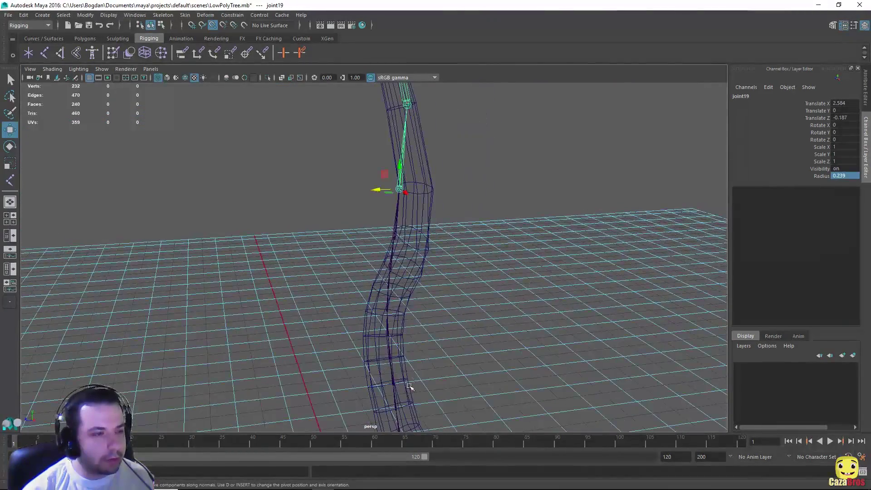
- Move the second joint above the base along its Z axis towards the ring's centre, to about -0.474 in Translate Z
{"action": "left_click_drag", "start_coordinate": [410, 386], "coordinate": [367, 284], "text": "alt"}
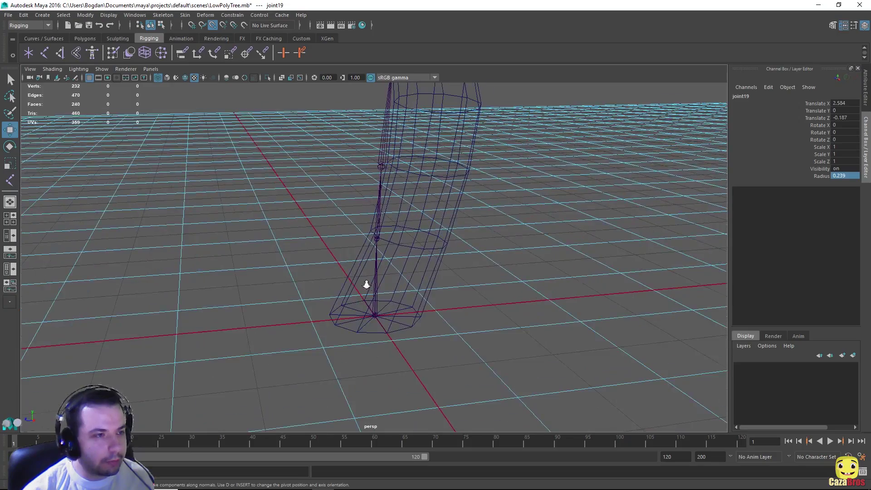
{"action": "scroll", "coordinate": [377, 255], "scroll_direction": "up", "scroll_amount": 3}
{"action": "middle_click_drag", "start_coordinate": [375, 184], "coordinate": [387, 371], "text": "alt"}
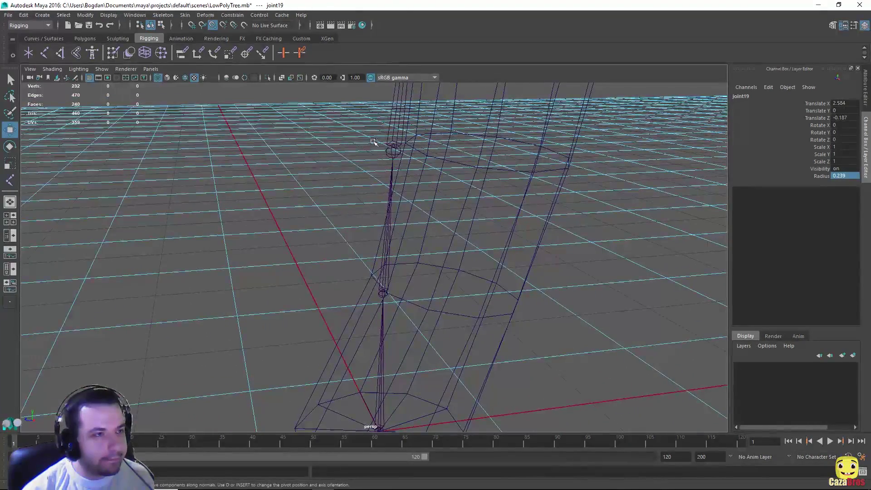
{"action": "left_click_drag", "start_coordinate": [373, 142], "coordinate": [426, 179]}
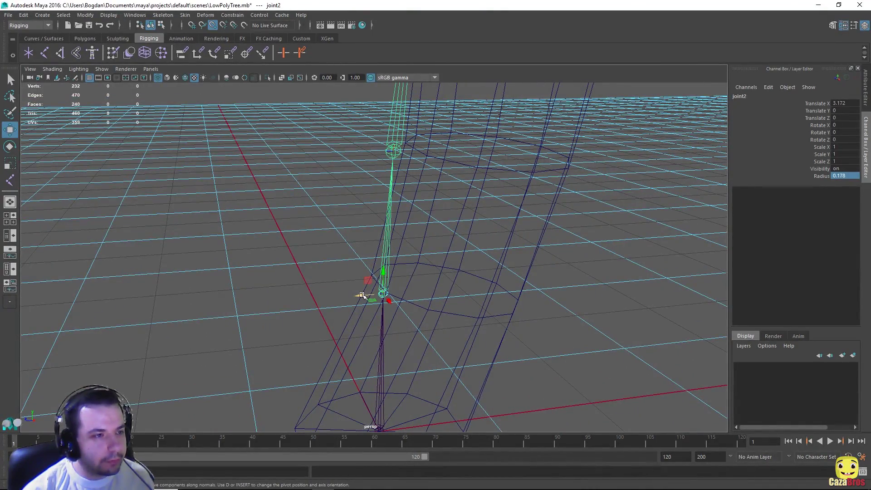
{"action": "left_click_drag", "start_coordinate": [361, 295], "coordinate": [438, 292]}
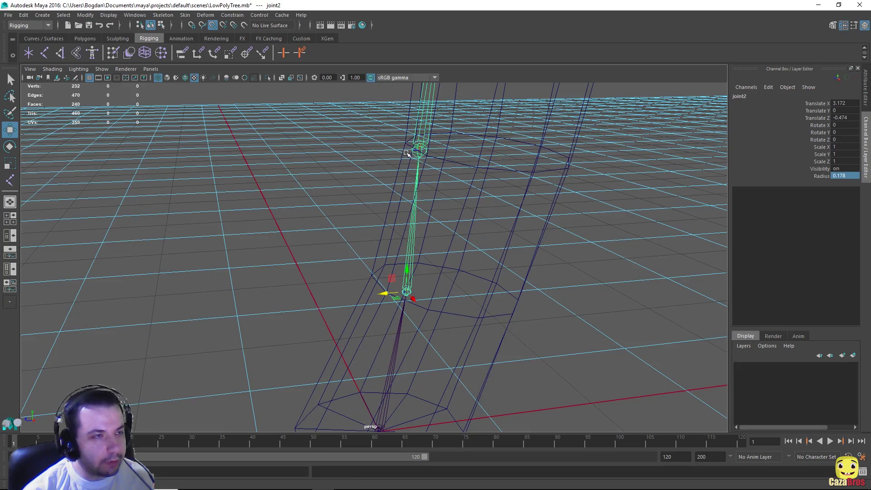
- Move the next joint up from the selected one along its Z axis towards the centre of the trunk ring
{"action": "middle_click_drag", "start_coordinate": [445, 154], "coordinate": [410, 251], "text": "alt"}
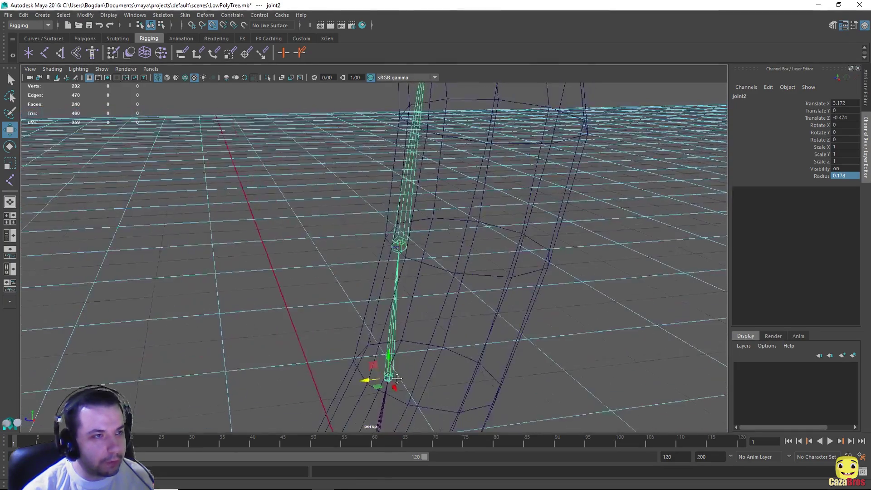
{"action": "left_click", "coordinate": [401, 247]}
{"action": "left_click_drag", "start_coordinate": [375, 248], "coordinate": [407, 247]}
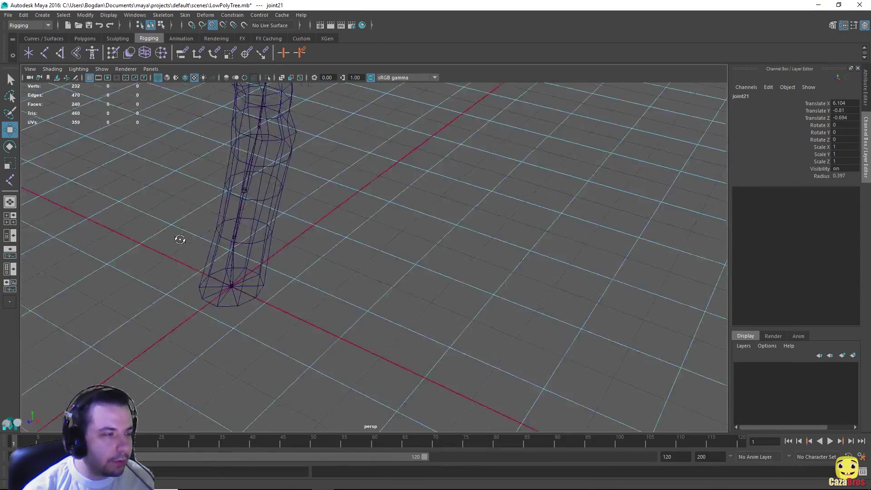
{"action": "left_click_drag", "start_coordinate": [180, 239], "coordinate": [334, 241], "text": "alt"}
{"action": "scroll", "coordinate": [335, 240], "scroll_direction": "down", "scroll_amount": 3}
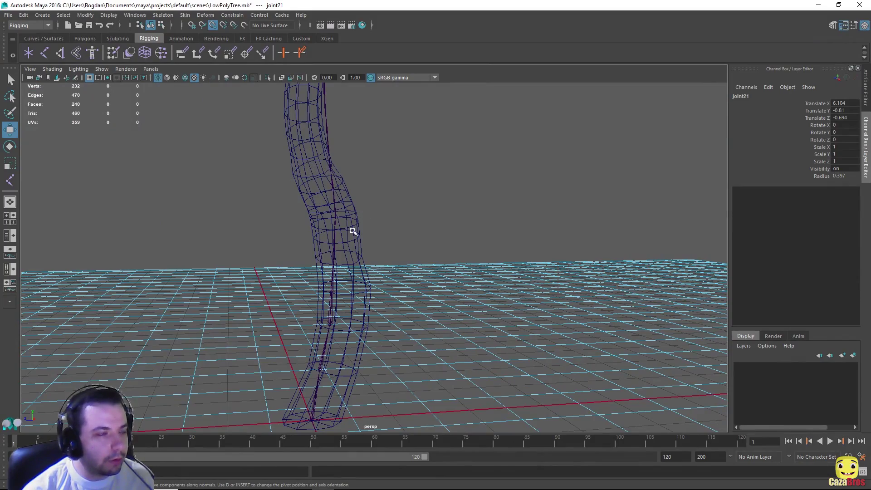
- Disable snapping to points and move the joint directly above the base to about 3.16, 0.138, -1.314 in Translate X, Y and Z
{"action": "left_click_drag", "start_coordinate": [353, 232], "coordinate": [277, 98], "text": "alt"}
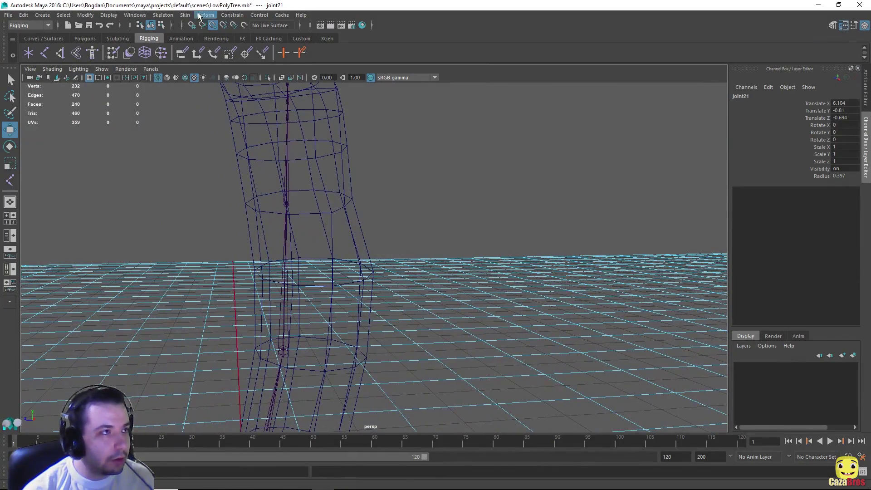
{"action": "left_click", "coordinate": [213, 25]}
{"action": "middle_click_drag", "start_coordinate": [311, 249], "coordinate": [309, 188], "text": "alt"}
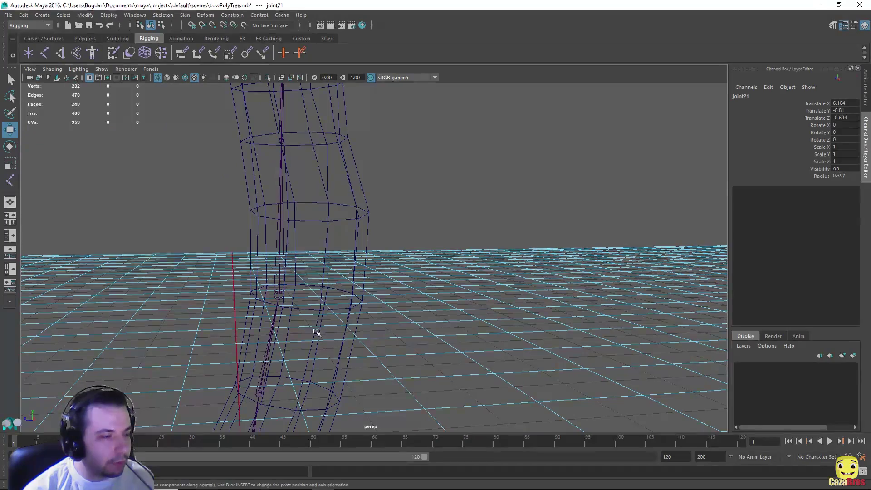
{"action": "scroll", "coordinate": [317, 332], "scroll_direction": "down", "scroll_amount": 2}
{"action": "left_click_drag", "start_coordinate": [316, 361], "coordinate": [281, 274], "text": "alt"}
{"action": "left_click", "coordinate": [282, 273]}
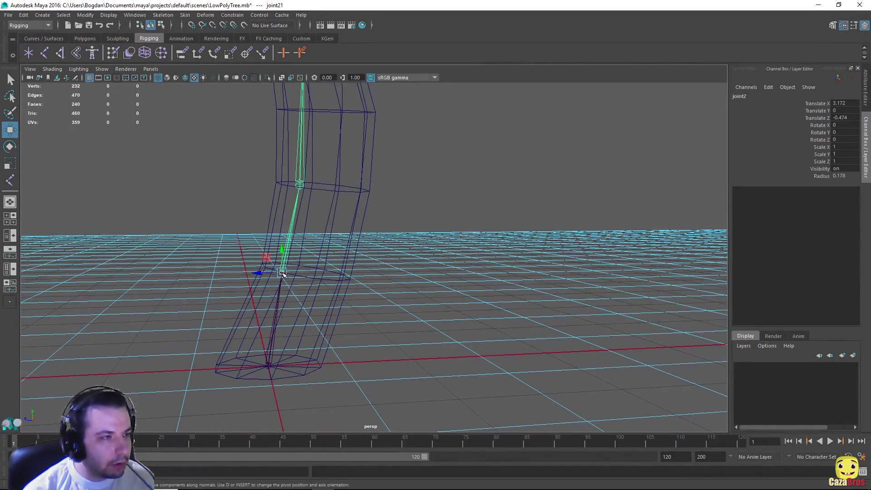
{"action": "left_click_drag", "start_coordinate": [298, 241], "coordinate": [389, 245], "text": "alt"}
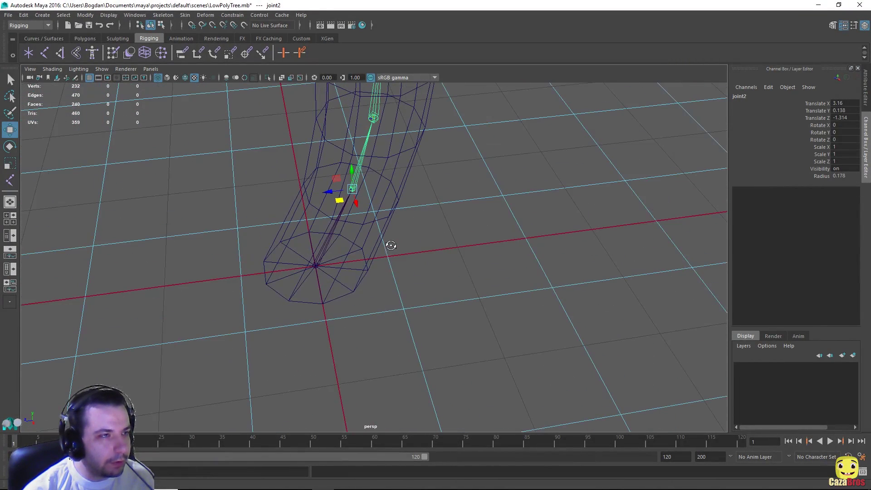
- Set the top view to wireframe display, check the chain in the front view, and return to the maximized perspective view
{"action": "key", "text": "space"}
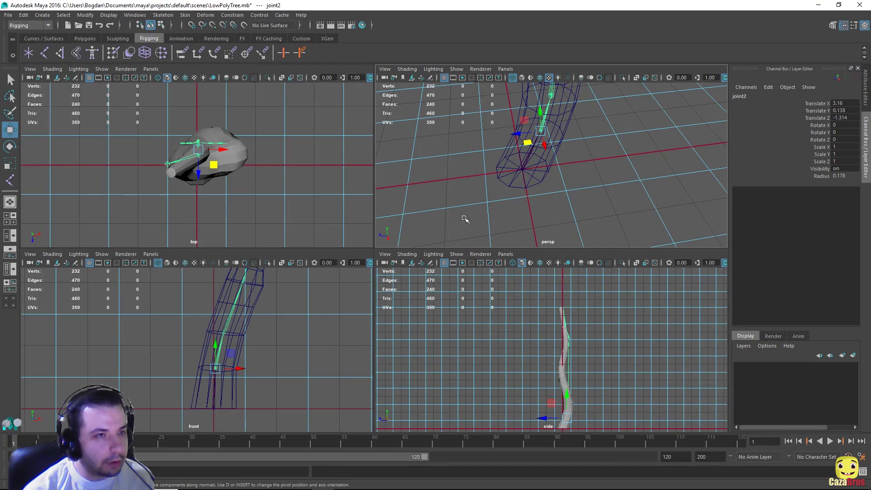
{"action": "scroll", "coordinate": [457, 321], "scroll_direction": "down", "scroll_amount": 3}
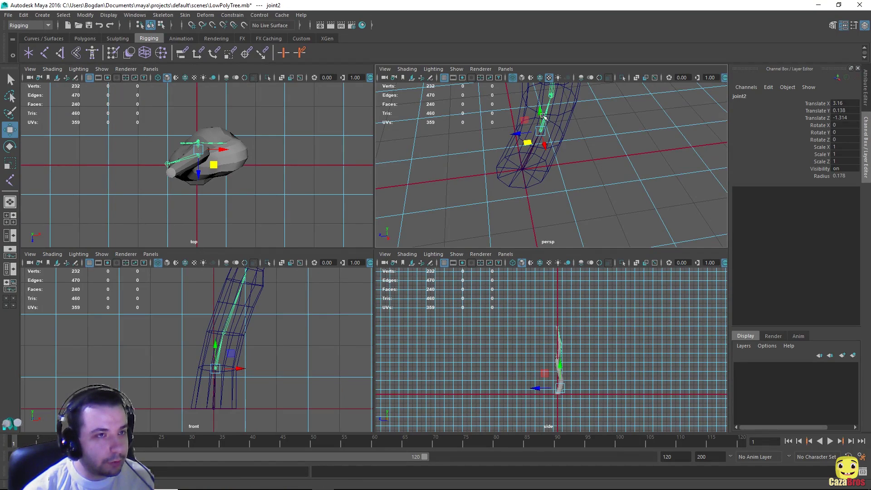
{"action": "scroll", "coordinate": [519, 173], "scroll_direction": "down", "scroll_amount": 2}
{"action": "scroll", "coordinate": [275, 319], "scroll_direction": "down", "scroll_amount": 2}
{"action": "scroll", "coordinate": [509, 156], "scroll_direction": "down", "scroll_amount": 3}
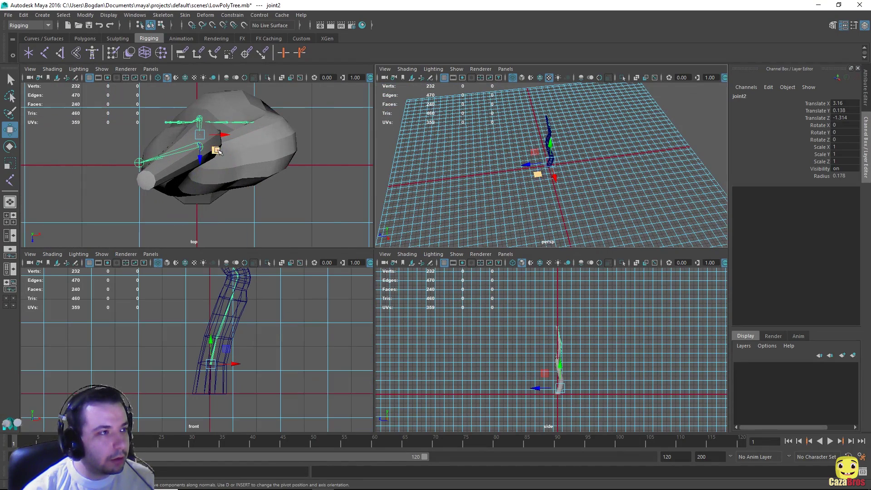
{"action": "key", "text": "space"}
{"action": "left_click", "coordinate": [157, 78]}
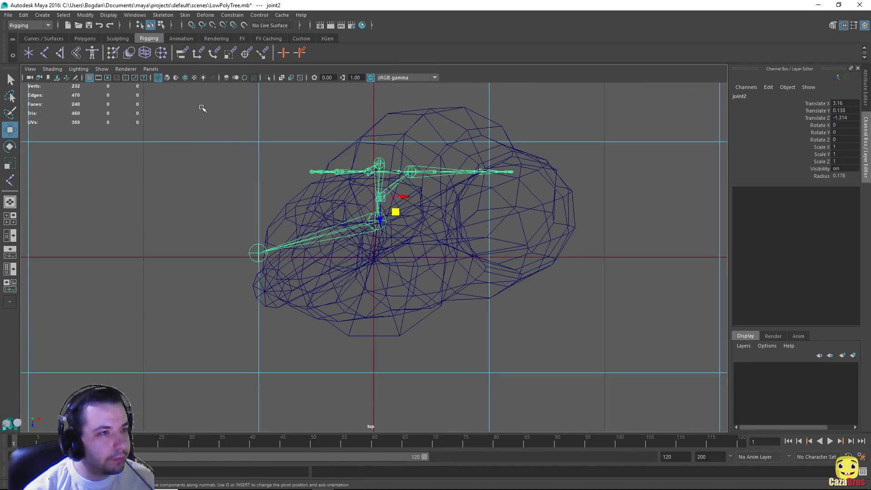
{"action": "key", "text": "space"}
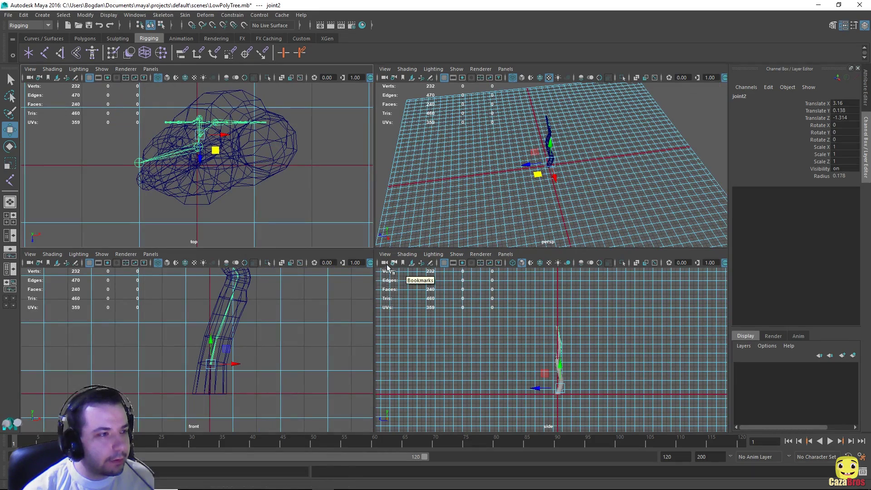
{"action": "key", "text": "space"}
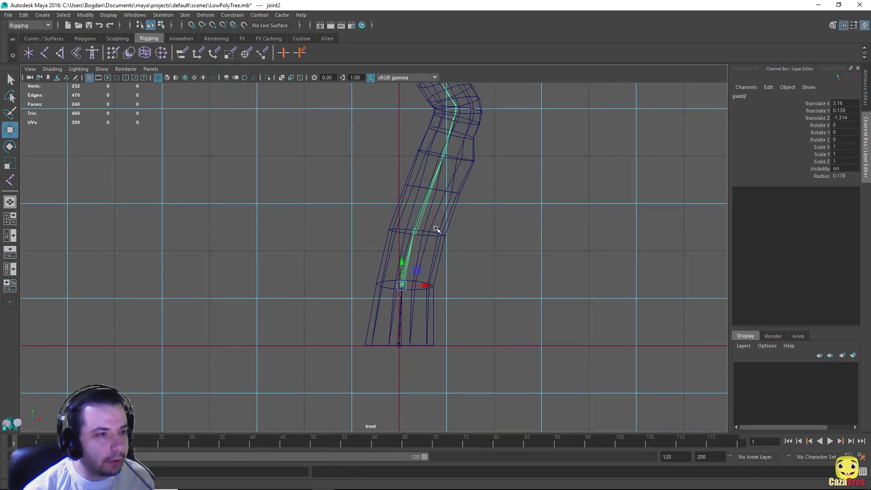
{"action": "left_click_drag", "start_coordinate": [436, 229], "coordinate": [463, 236], "text": "alt"}
{"action": "key", "text": "space"}
{"action": "key", "text": "space"}
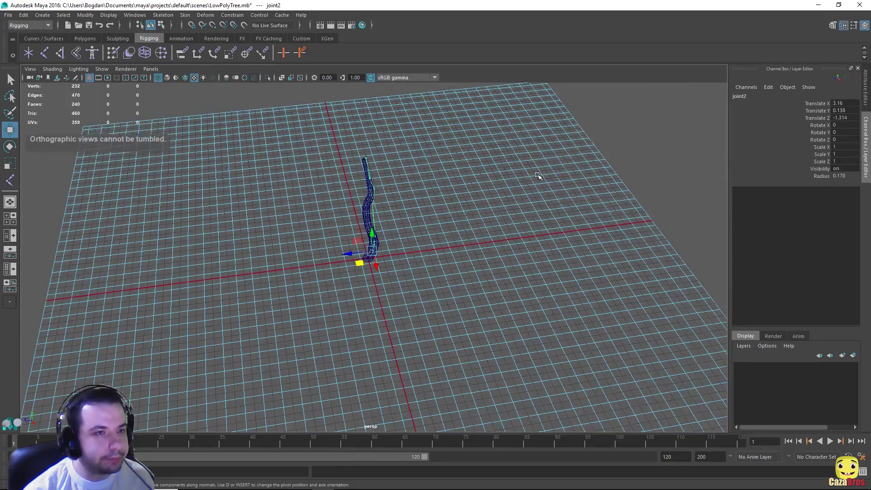
- Move the joint just below the trunk's bend towards the ring's centre, to about 4.22, -0.026, 0.465 in Translate X, Y and Z
{"action": "left_click_drag", "start_coordinate": [535, 175], "coordinate": [402, 107], "text": "alt"}
{"action": "scroll", "coordinate": [403, 107], "scroll_direction": "up", "scroll_amount": 3}
{"action": "middle_click_drag", "start_coordinate": [402, 107], "coordinate": [399, 289], "text": "alt"}
{"action": "left_click", "coordinate": [389, 293]}
{"action": "left_click_drag", "start_coordinate": [379, 306], "coordinate": [363, 328]}
{"action": "left_click_drag", "start_coordinate": [381, 268], "coordinate": [335, 302], "text": "alt"}
{"action": "left_click_drag", "start_coordinate": [459, 245], "coordinate": [463, 341], "text": "alt"}
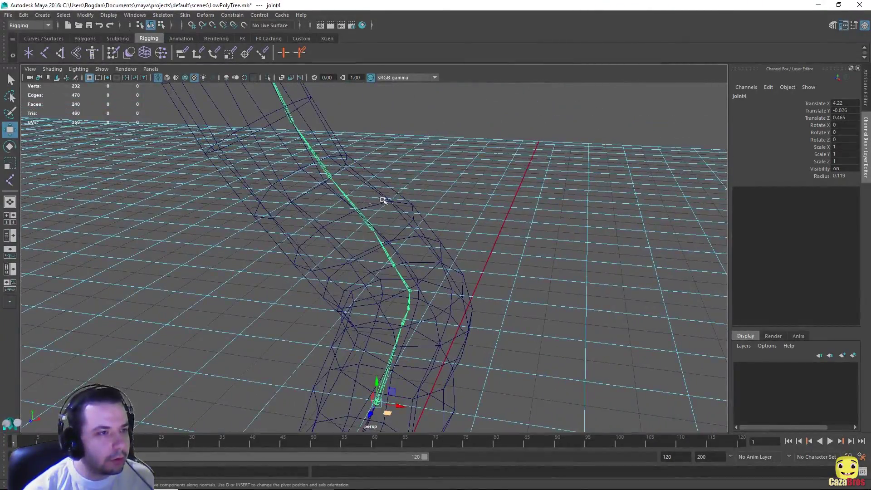
- Move two joints above the bend towards the trunk's centre, the lower one to about 0.533, 0.116, -0.801 in Translate X, Y and Z
{"action": "left_click_drag", "start_coordinate": [383, 201], "coordinate": [353, 210], "text": "alt"}
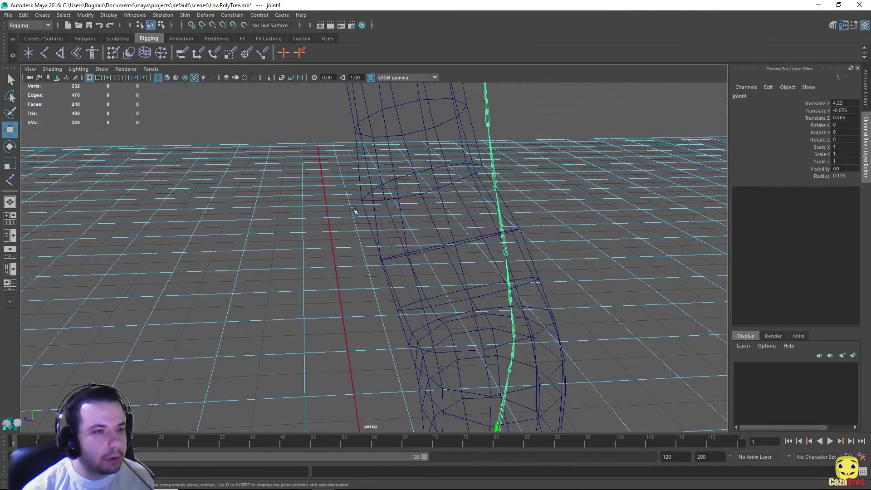
{"action": "left_click", "coordinate": [506, 253]}
{"action": "left_click_drag", "start_coordinate": [495, 253], "coordinate": [455, 271]}
{"action": "left_click", "coordinate": [509, 301]}
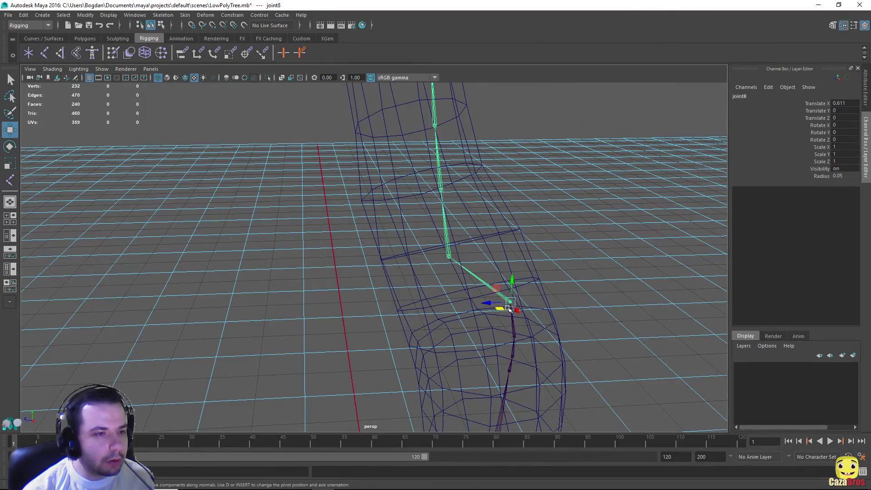
{"action": "left_click_drag", "start_coordinate": [498, 307], "coordinate": [543, 180]}
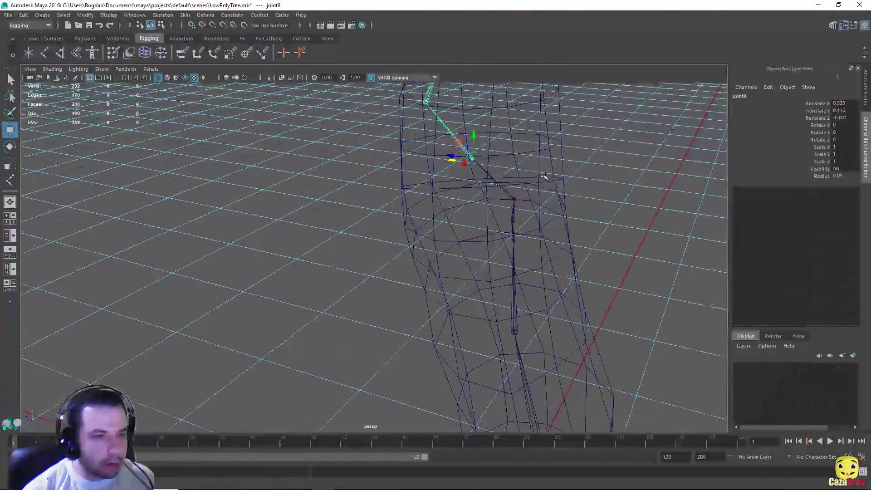
- Move the lowest joint of the bend towards the ring's centre, to about 2.099, -0.263, 0.338 in Translate X, Y and Z
{"action": "left_click", "coordinate": [513, 236]}
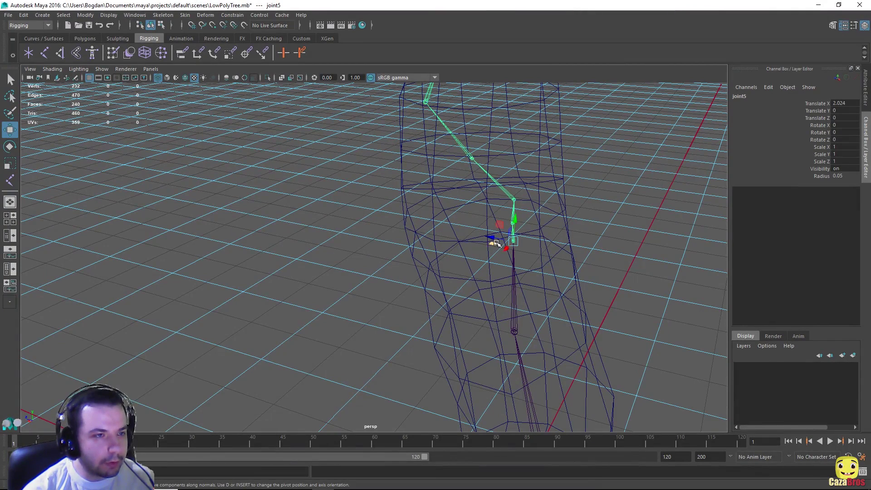
{"action": "left_click_drag", "start_coordinate": [496, 243], "coordinate": [468, 245]}
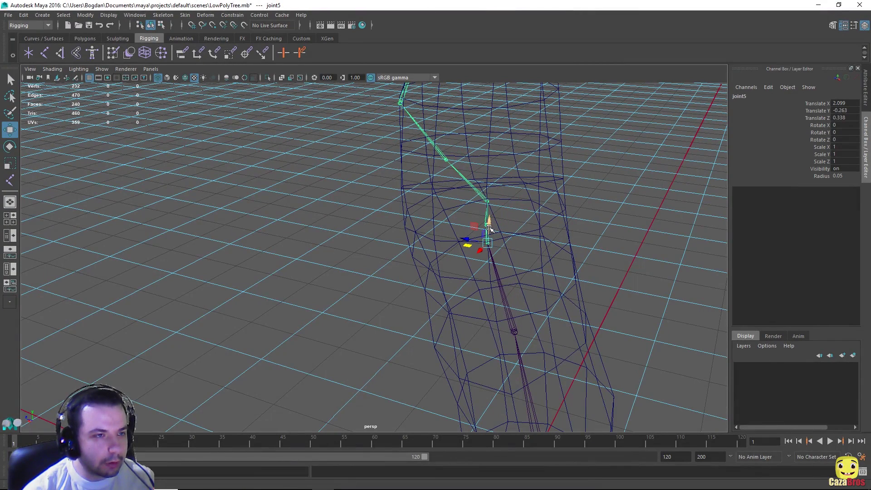
{"action": "left_click", "coordinate": [521, 226]}
{"action": "left_click", "coordinate": [486, 226]}
{"action": "left_click_drag", "start_coordinate": [469, 242], "coordinate": [475, 243]}
{"action": "key", "text": "ctrl+z"}
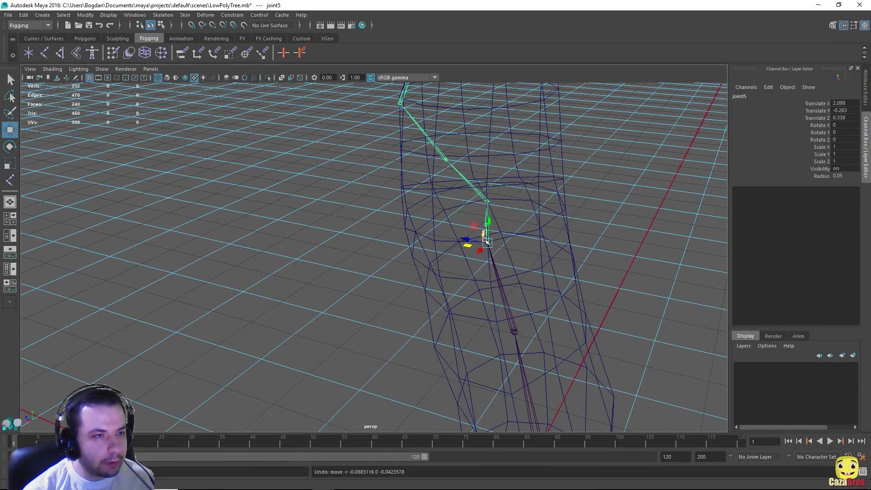
- Nudge the next joint up in the bend and reposition the joint above the bend to about 0.668, -0.087, -0.203 in Translate X, Y and Z
{"action": "left_click", "coordinate": [486, 224]}
{"action": "left_click_drag", "start_coordinate": [469, 227], "coordinate": [472, 225]}
{"action": "left_click_drag", "start_coordinate": [531, 179], "coordinate": [451, 196], "text": "alt"}
{"action": "left_click", "coordinate": [434, 220]}
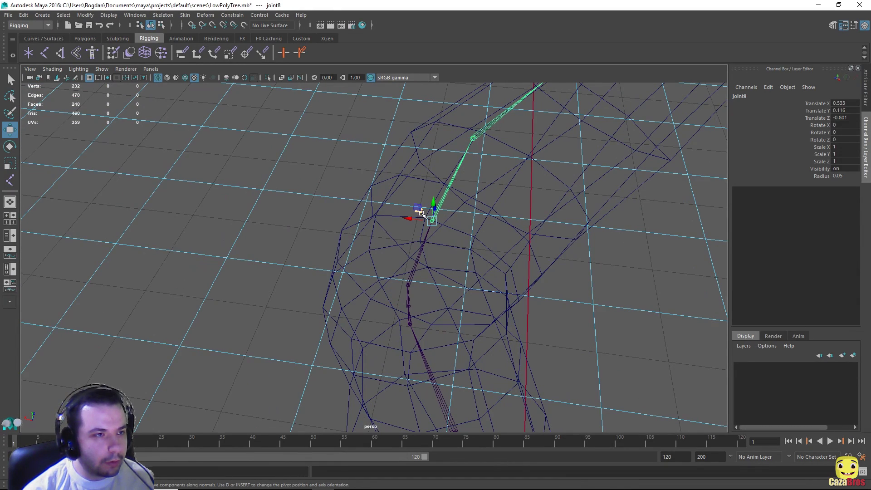
{"action": "left_click_drag", "start_coordinate": [421, 213], "coordinate": [510, 216]}
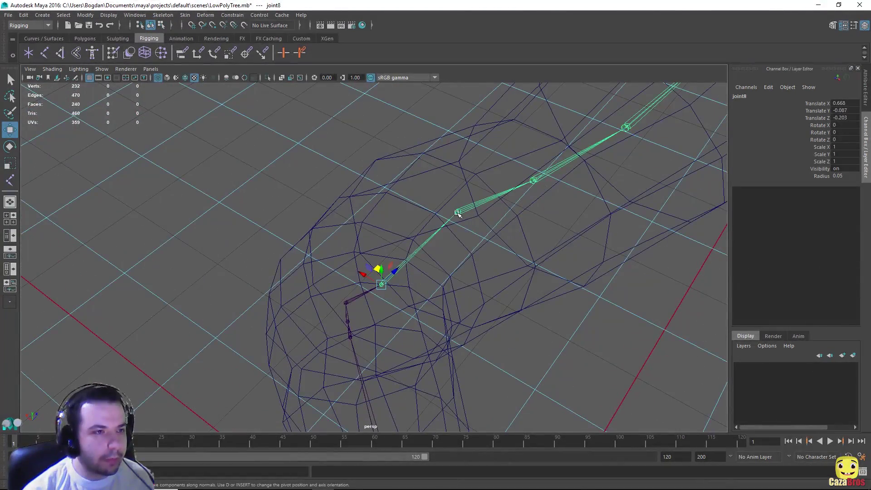
{"action": "left_click_drag", "start_coordinate": [441, 183], "coordinate": [458, 205]}
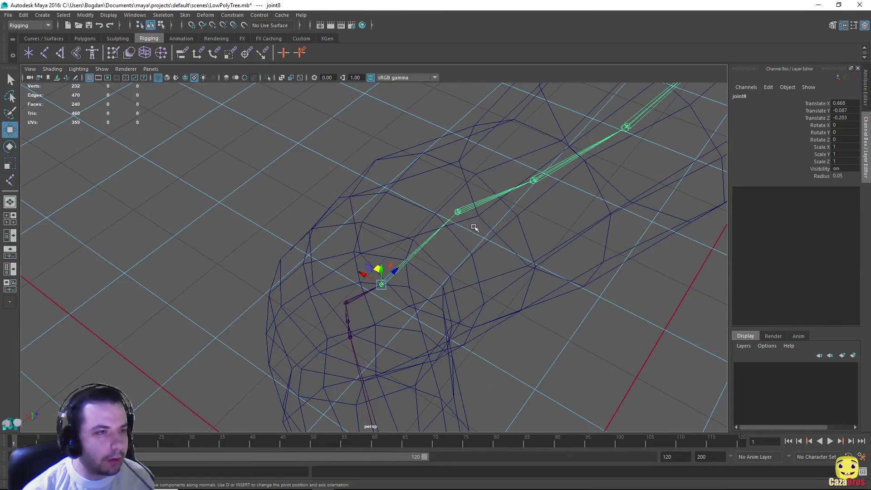
- Move the next two joints up the chain towards the trunk's centre, to about (1.023, -0.249, -0.615) and (1.304, 0.027, -0.26)
{"action": "left_click", "coordinate": [458, 212]}
{"action": "left_click_drag", "start_coordinate": [454, 198], "coordinate": [458, 229]}
{"action": "left_click_drag", "start_coordinate": [607, 223], "coordinate": [480, 216], "text": "alt"}
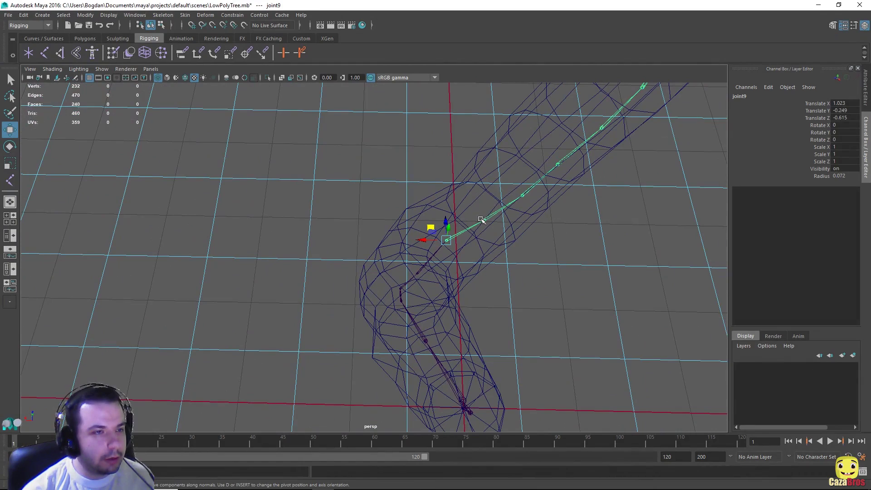
{"action": "scroll", "coordinate": [488, 217], "scroll_direction": "up", "scroll_amount": 3}
{"action": "middle_click_drag", "start_coordinate": [593, 199], "coordinate": [393, 238], "text": "alt"}
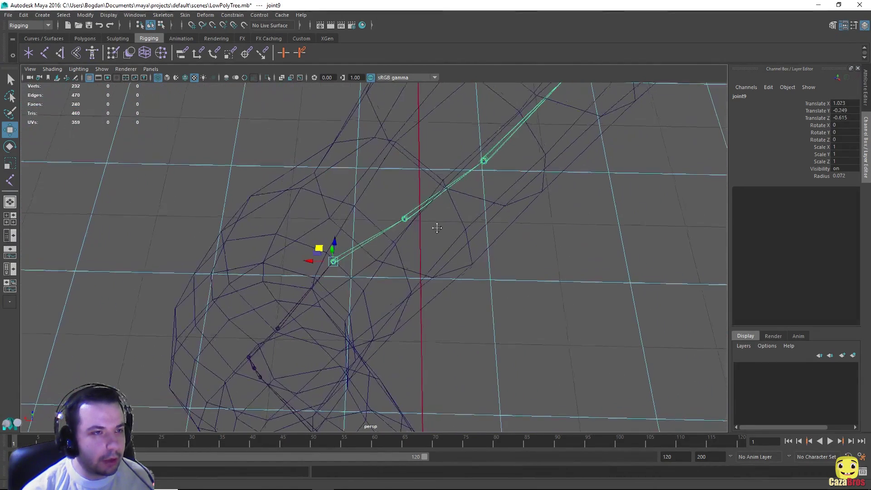
{"action": "left_click", "coordinate": [401, 222]}
{"action": "left_click_drag", "start_coordinate": [390, 205], "coordinate": [386, 186]}
- Move two joints in the trunk's upper part towards their ring centres, the second to about 2.012, -0.173, -0.546 in Translate X, Y and Z
{"action": "left_click_drag", "start_coordinate": [510, 162], "coordinate": [538, 234], "text": "alt"}
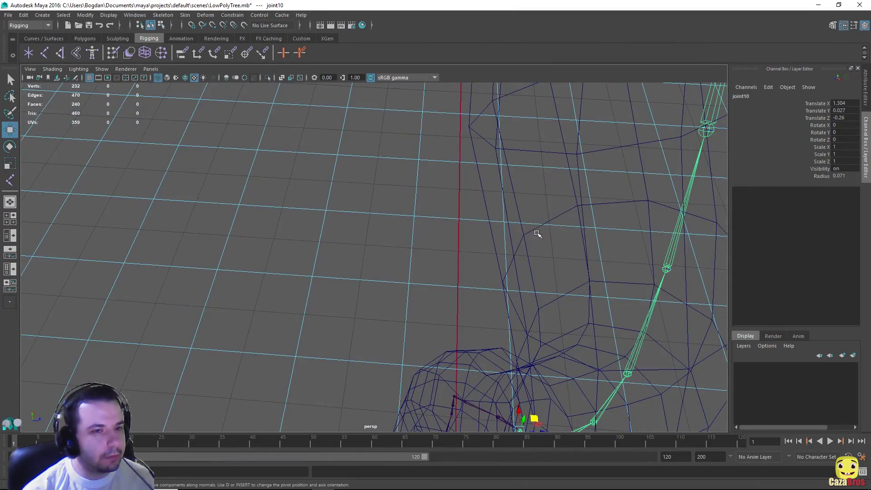
{"action": "left_click", "coordinate": [669, 268]}
{"action": "left_click_drag", "start_coordinate": [679, 259], "coordinate": [627, 254]}
{"action": "left_click_drag", "start_coordinate": [598, 179], "coordinate": [614, 251], "text": "alt"}
{"action": "left_click", "coordinate": [490, 346]}
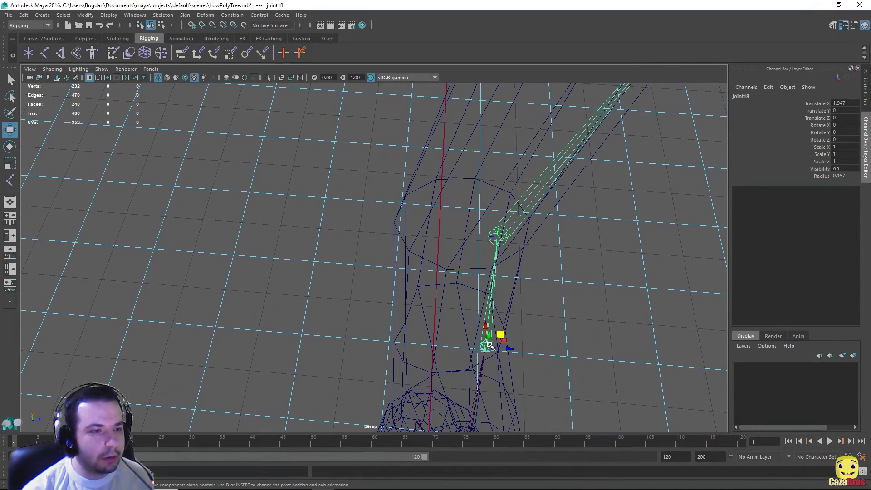
{"action": "left_click_drag", "start_coordinate": [501, 335], "coordinate": [467, 321]}
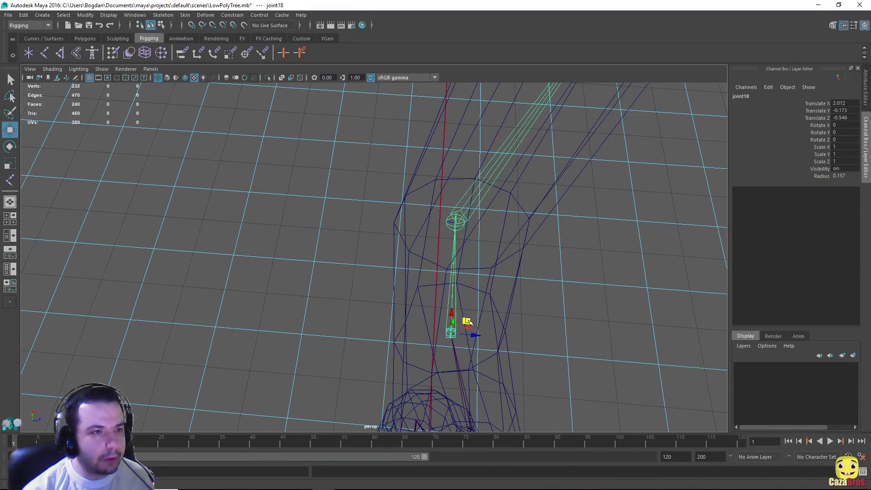
- Move the joint directly below the tip joint towards the centre of its trunk ring
{"action": "left_click_drag", "start_coordinate": [535, 165], "coordinate": [487, 212], "text": "alt"}
{"action": "left_click", "coordinate": [438, 195]}
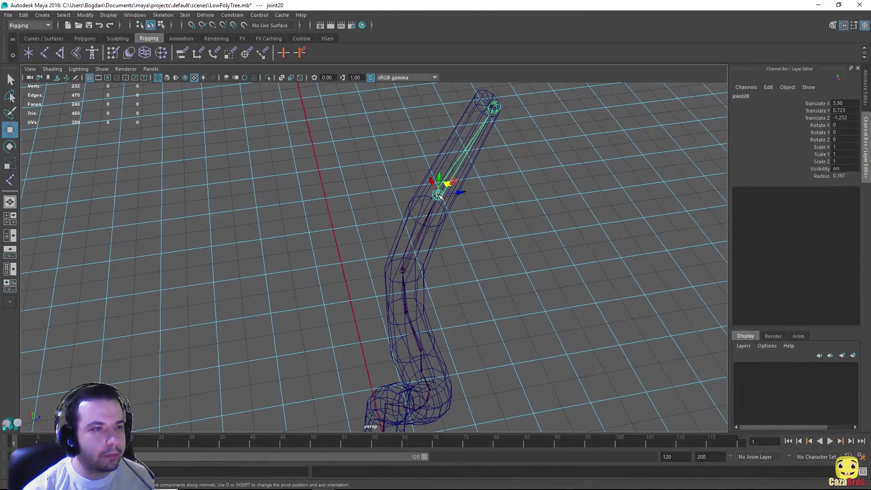
{"action": "left_click_drag", "start_coordinate": [443, 188], "coordinate": [439, 200]}
- Enable snapping to points, snap the tip joint to the centre of the trunk's end, and check the whole chain
{"action": "left_click", "coordinate": [484, 123]}
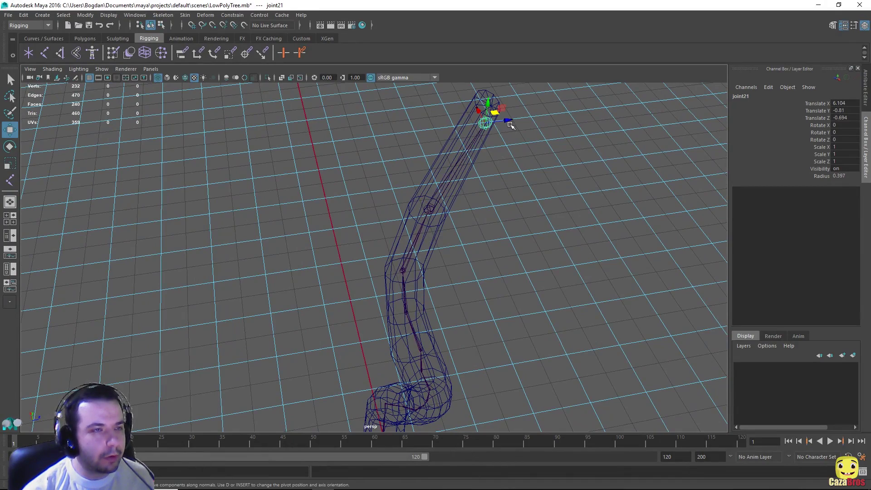
{"action": "left_click_drag", "start_coordinate": [509, 125], "coordinate": [439, 234], "text": "alt"}
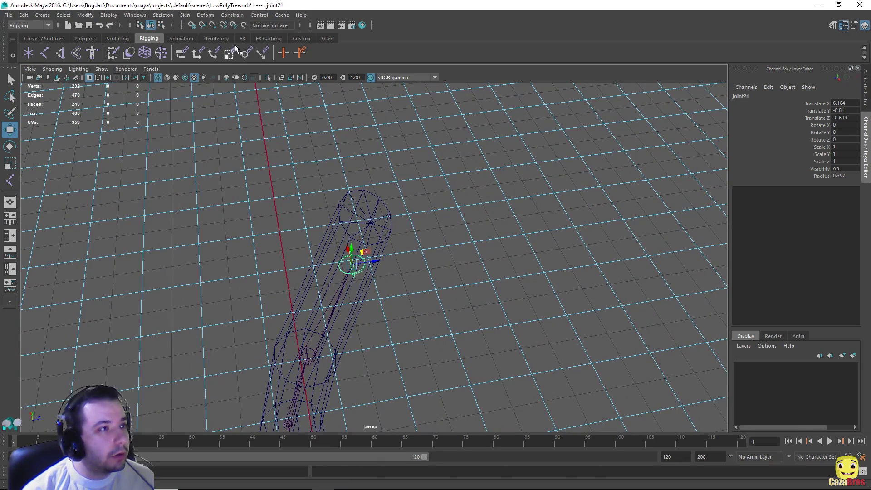
{"action": "left_click", "coordinate": [212, 25]}
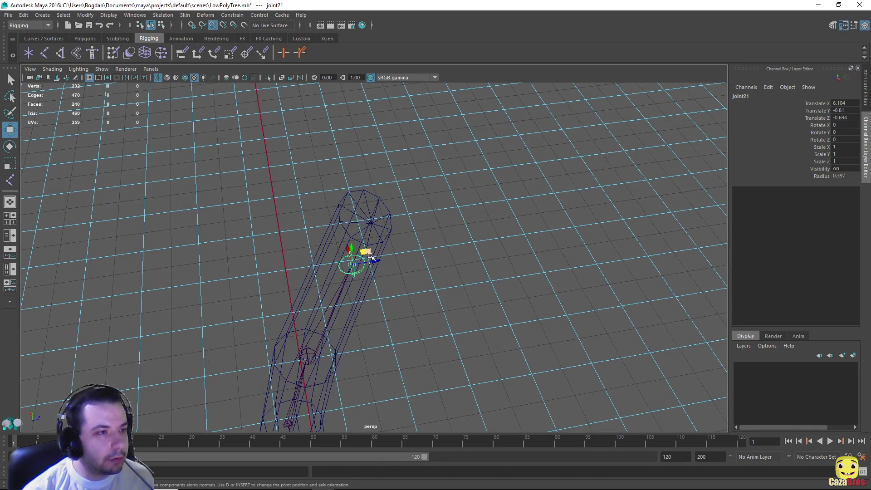
{"action": "left_click_drag", "start_coordinate": [359, 251], "coordinate": [371, 122]}
{"action": "scroll", "coordinate": [370, 230], "scroll_direction": "up", "scroll_amount": 3}
{"action": "scroll", "coordinate": [363, 158], "scroll_direction": "down", "scroll_amount": 5}
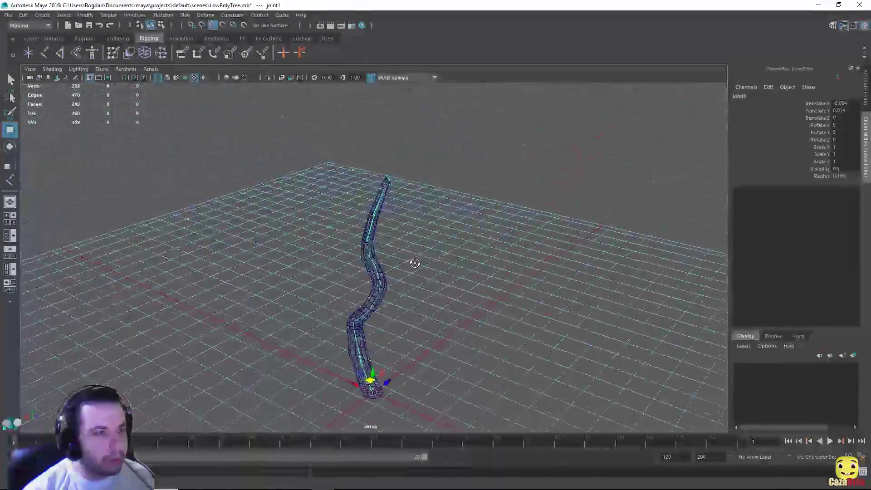
{"action": "left_click_drag", "start_coordinate": [395, 258], "coordinate": [362, 228], "text": "alt"}
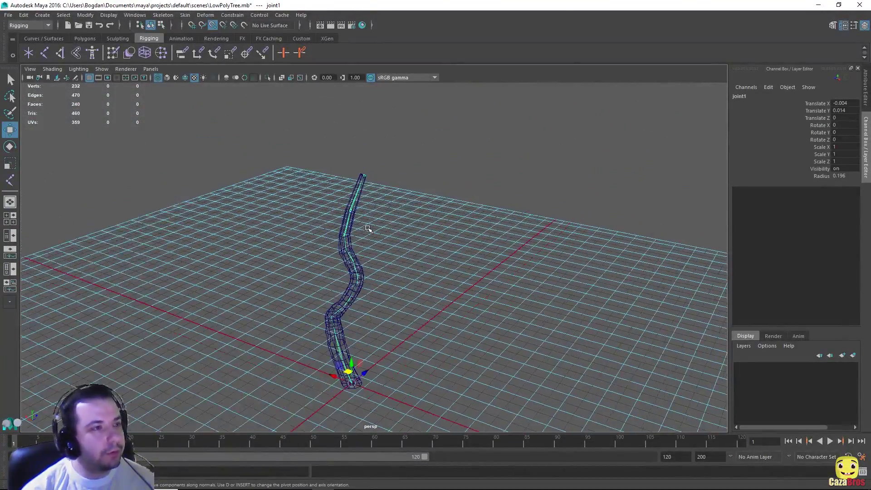
- Show the Outliner beside the perspective view, expand the joint chain, and rename its root joint TreeMain1
{"action": "left_click", "coordinate": [8, 235]}
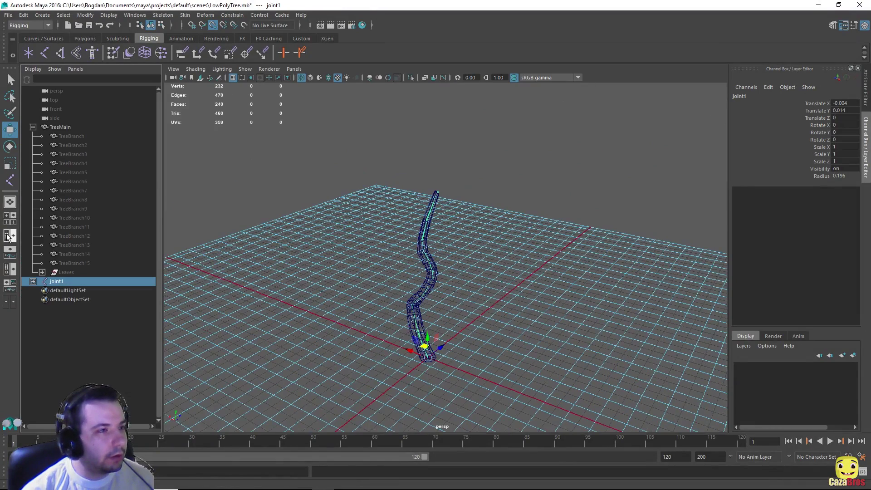
{"action": "scroll", "coordinate": [422, 258], "scroll_direction": "up", "scroll_amount": 5}
{"action": "scroll", "coordinate": [225, 275], "scroll_direction": "down", "scroll_amount": 4}
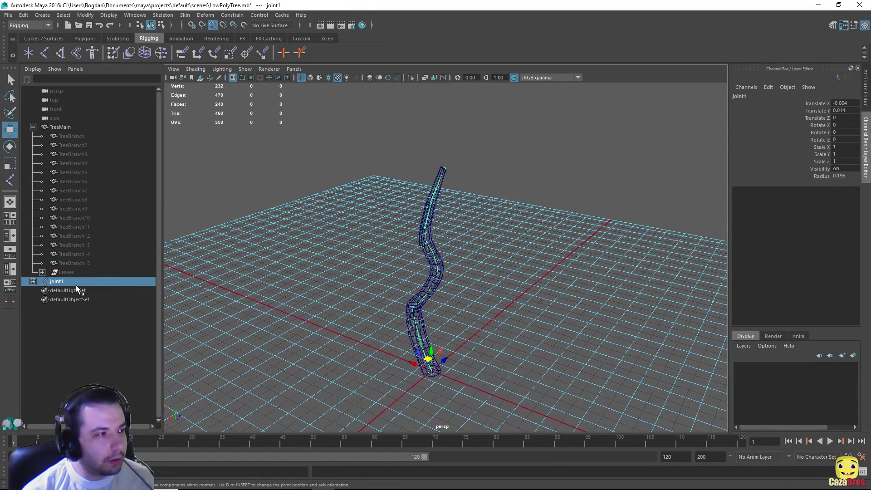
{"action": "left_click", "coordinate": [33, 281]}
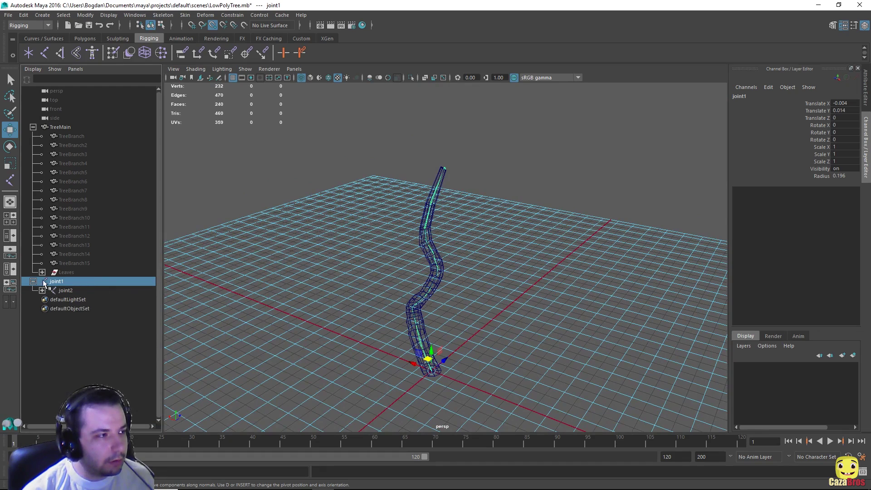
{"action": "double_click", "coordinate": [56, 281]}
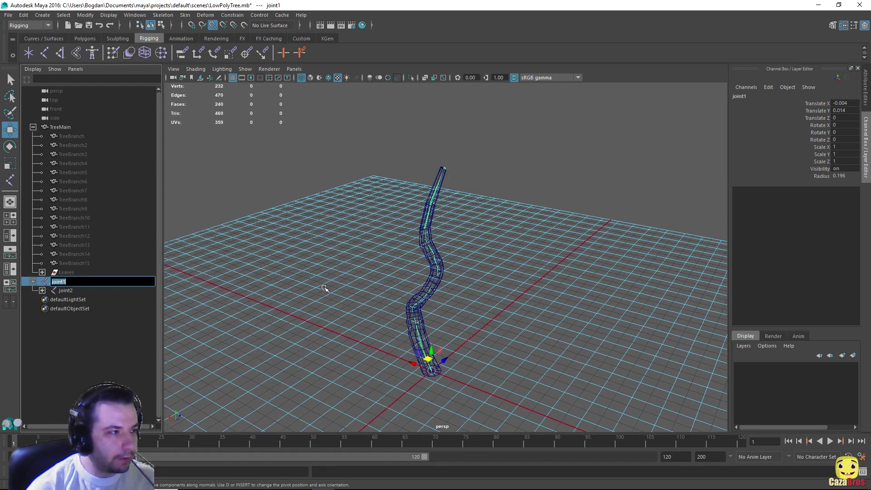
{"action": "type", "text": "Tr"}
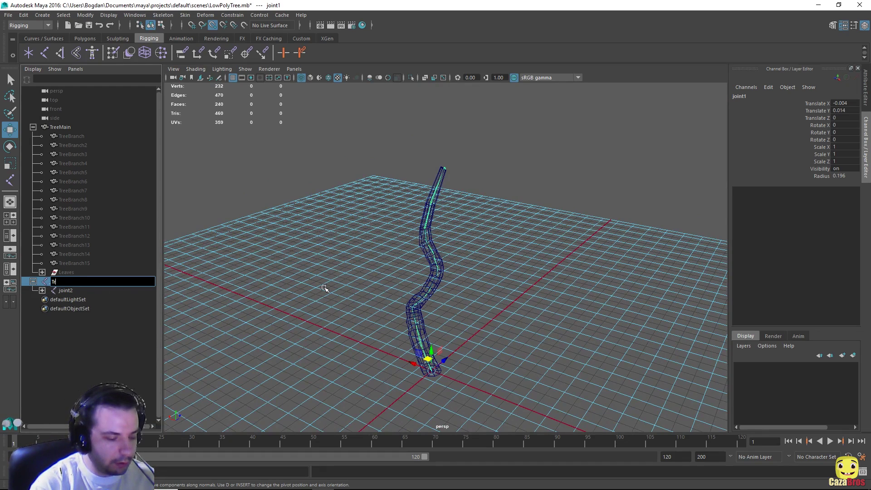
{"action": "type", "text": "eeMai"}
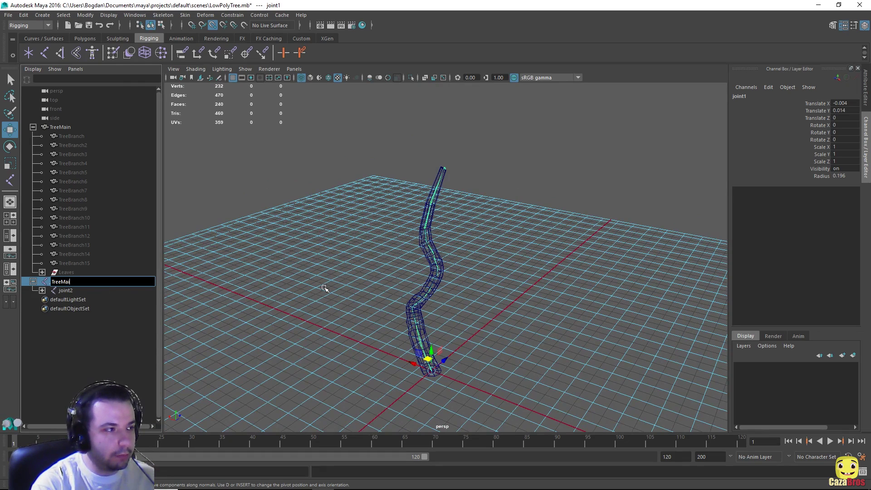
{"action": "type", "text": "n1"}
{"action": "key", "text": "Return"}
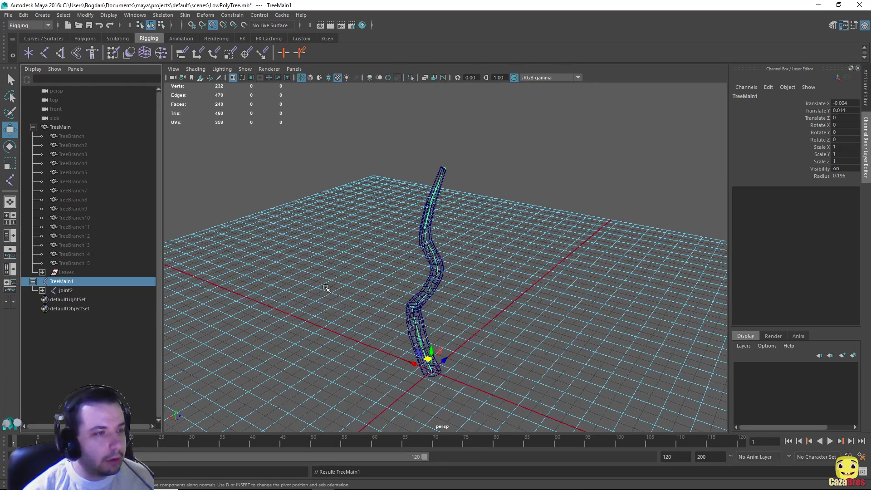
- Copy the root joint's name and rename the next four joints in the chain TreeMain2 to TreeMain5
{"action": "double_click", "coordinate": [64, 282]}
{"action": "key", "text": "ctrl+c"}
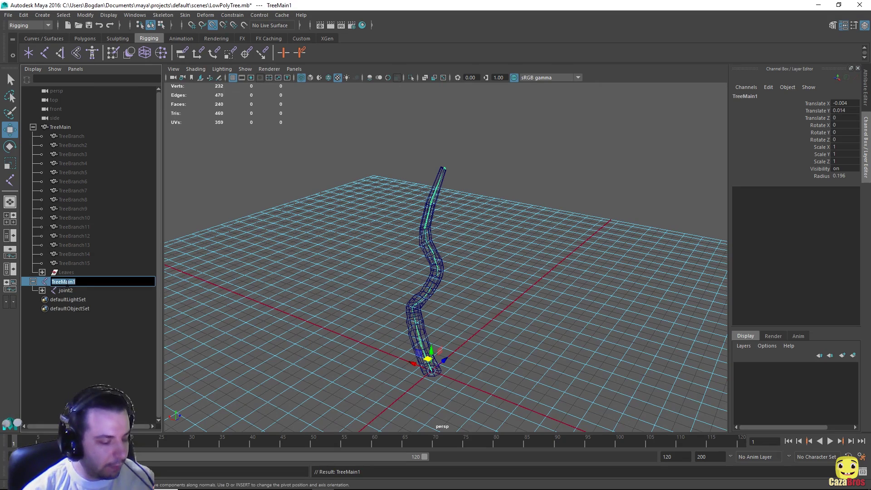
{"action": "left_click", "coordinate": [65, 291]}
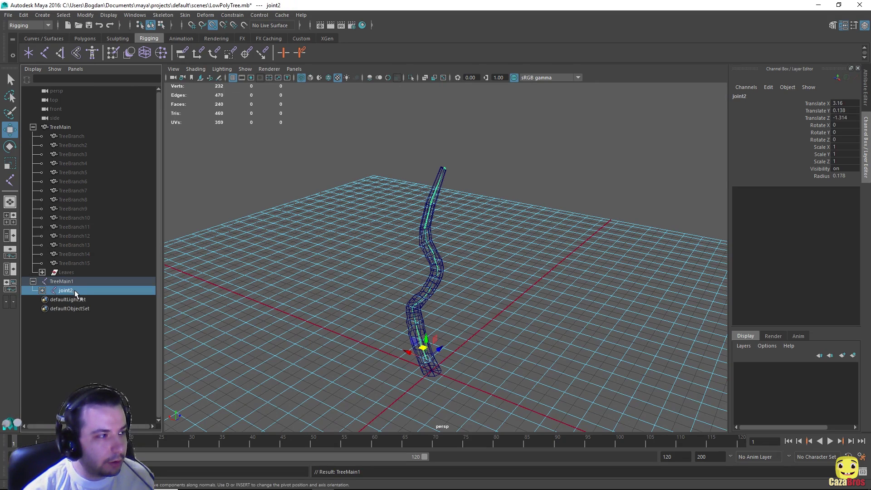
{"action": "double_click", "coordinate": [74, 290]}
{"action": "key", "text": "ctrl+v"}
{"action": "key", "text": "BackSpace"}
{"action": "type", "text": "2"}
{"action": "key", "text": "Return"}
- Rename the next joints in the hierarchy TreeMain6 to TreeMain12, widening the Outliner to fit the nested names
{"action": "left_click", "coordinate": [106, 324]}
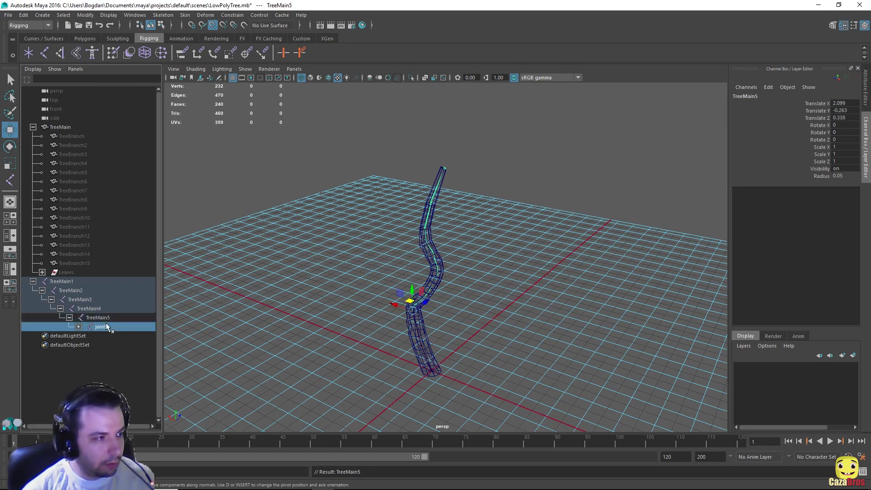
{"action": "double_click", "coordinate": [106, 327]}
{"action": "key", "text": "Return"}
{"action": "double_click", "coordinate": [121, 345]}
{"action": "double_click", "coordinate": [139, 363]}
{"action": "left_click_drag", "start_coordinate": [161, 363], "coordinate": [243, 363]}
{"action": "double_click", "coordinate": [152, 372]}
{"action": "key", "text": "Return"}
- Rename the following joints in the chain TreeMain13 to TreeMain19
{"action": "double_click", "coordinate": [170, 390]}
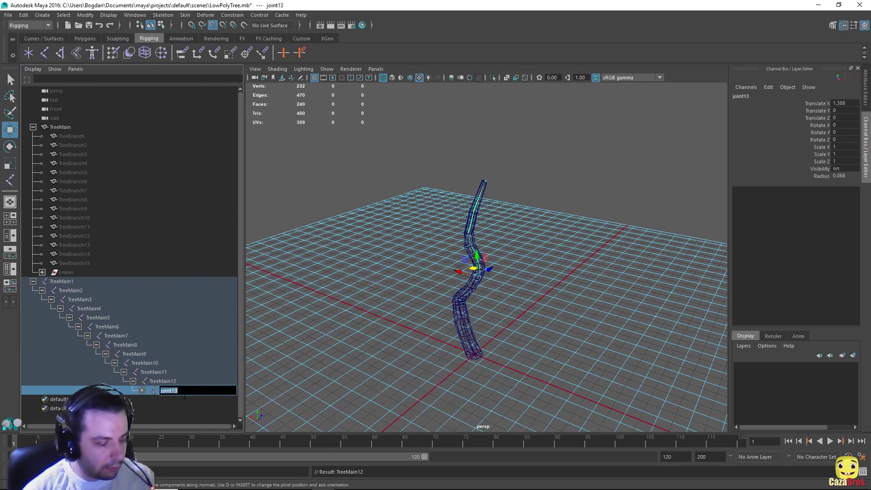
{"action": "key", "text": "ctrl+v"}
{"action": "type", "text": "3"}
{"action": "key", "text": "Return"}
{"action": "double_click", "coordinate": [186, 408]}
{"action": "key", "text": "Return"}
{"action": "scroll", "coordinate": [189, 407], "scroll_direction": "down", "scroll_amount": 2}
{"action": "double_click", "coordinate": [204, 373]}
{"action": "key", "text": "Return"}
- Rename the last two joints at the trunk's tip TreeMain20 and TreeMain21
{"action": "left_click_drag", "start_coordinate": [205, 426], "coordinate": [226, 426]}
{"action": "double_click", "coordinate": [214, 399]}
{"action": "type", "text": "TreeMain20"}
{"action": "key", "text": "Return"}
{"action": "double_click", "coordinate": [223, 408]}
{"action": "type", "text": "TreeMain21"}
{"action": "key", "text": "Return"}
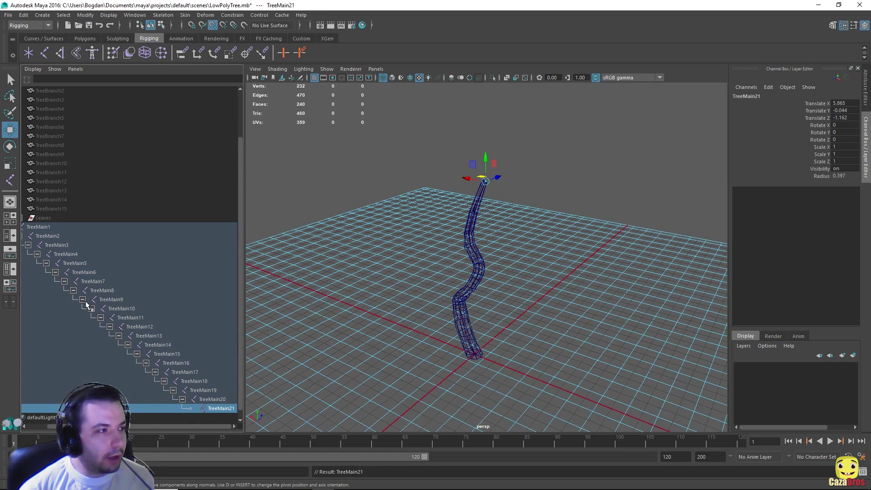
- Select the root joint TreeMain1 and narrow the Outliner to enlarge the viewport
{"action": "left_click_drag", "start_coordinate": [193, 427], "coordinate": [171, 427]}
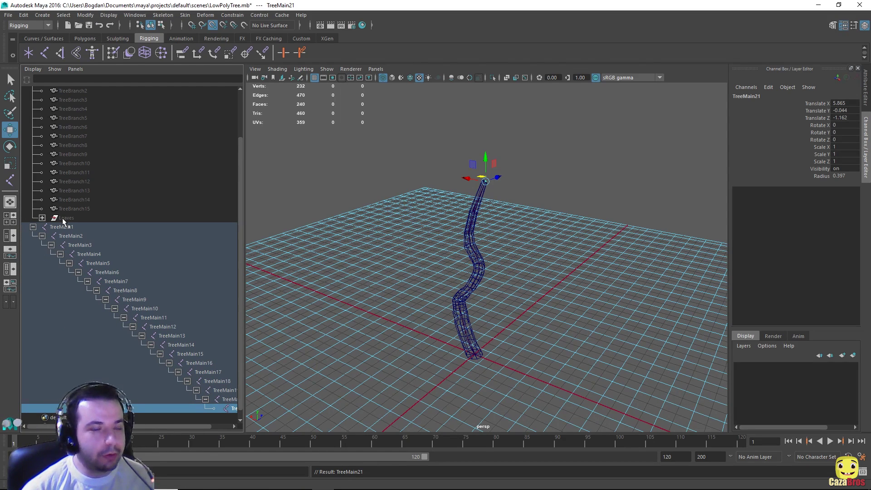
{"action": "scroll", "coordinate": [444, 247], "scroll_direction": "up", "scroll_amount": 3}
{"action": "scroll", "coordinate": [426, 271], "scroll_direction": "down", "scroll_amount": 3}
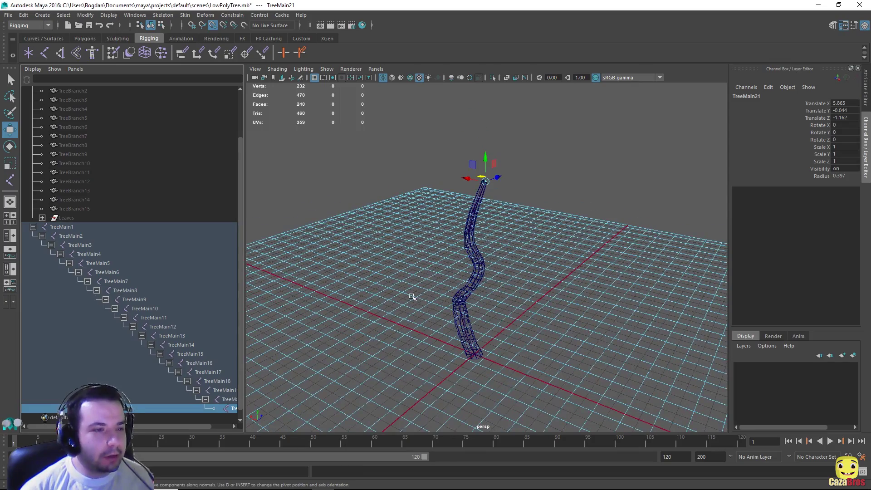
{"action": "left_click", "coordinate": [61, 229]}
{"action": "scroll", "coordinate": [378, 262], "scroll_direction": "up", "scroll_amount": 4}
{"action": "scroll", "coordinate": [377, 256], "scroll_direction": "down", "scroll_amount": 3}
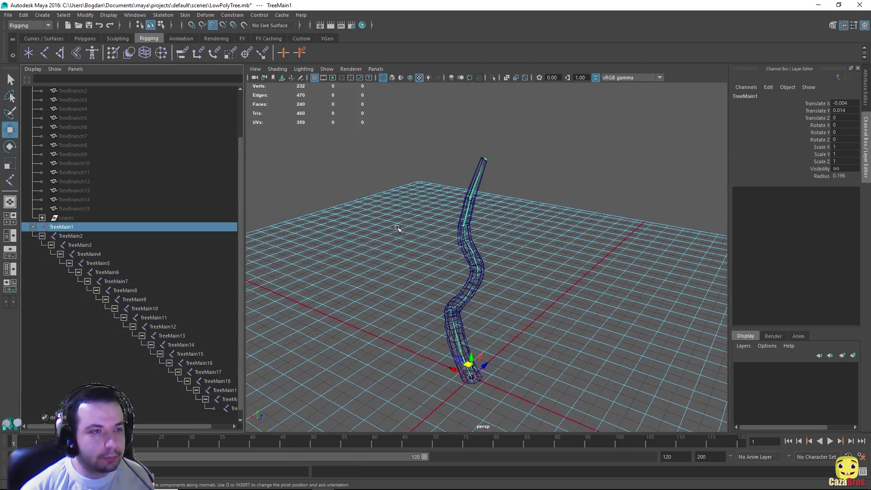
{"action": "left_click_drag", "start_coordinate": [396, 228], "coordinate": [410, 195], "text": "alt"}
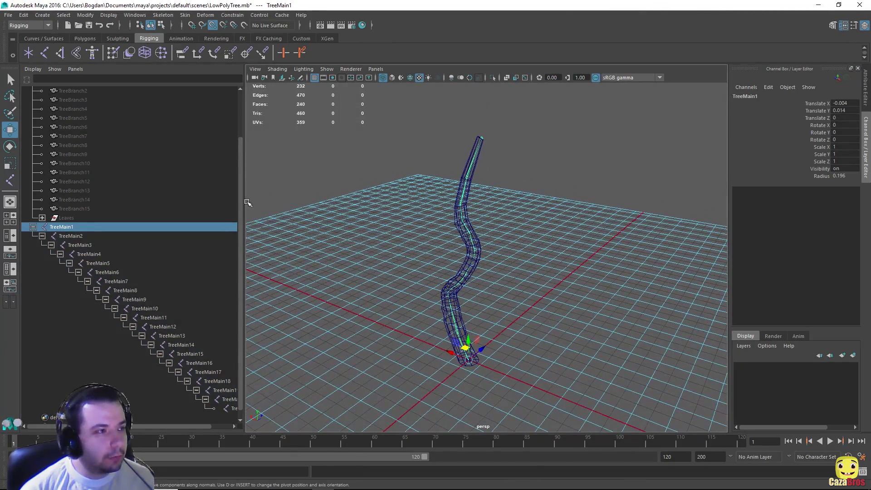
{"action": "left_click_drag", "start_coordinate": [246, 200], "coordinate": [161, 200]}
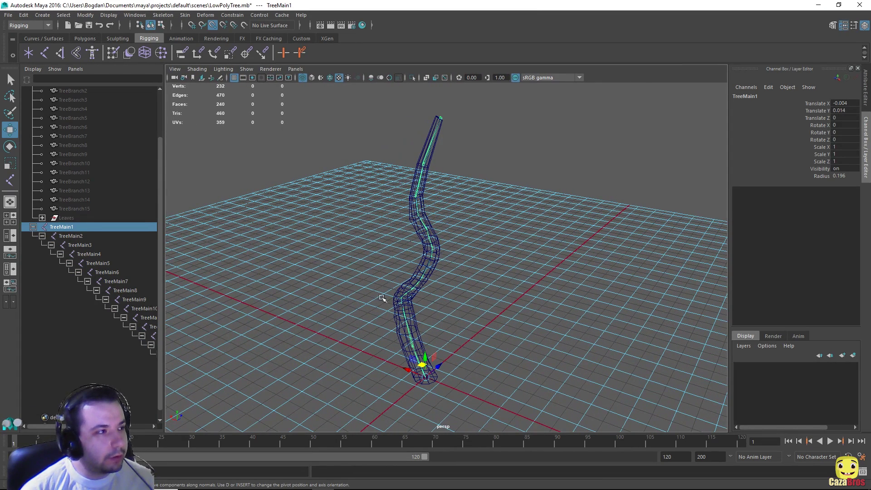
- Add the TreeMain mesh to the selection and bind it to the joint chain with Bind Skin
{"action": "scroll", "coordinate": [64, 195], "scroll_direction": "up", "scroll_amount": 2}
{"action": "left_click", "coordinate": [65, 127], "text": "ctrl"}
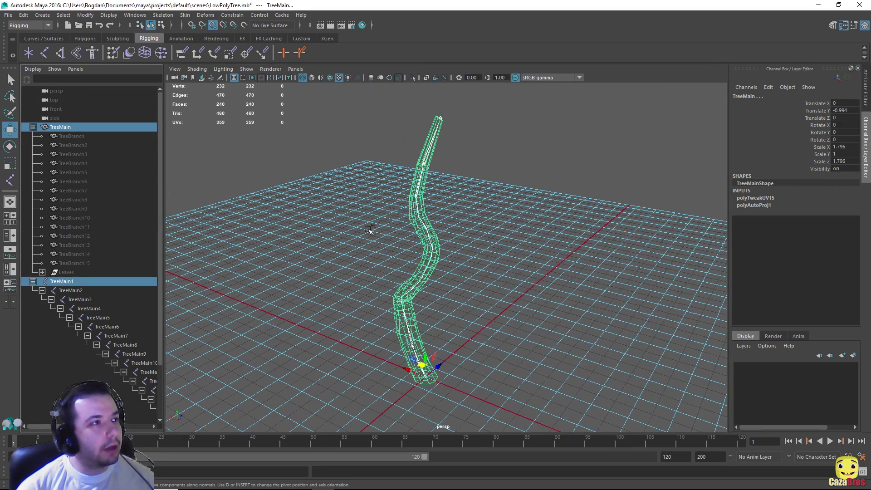
{"action": "left_click", "coordinate": [187, 15]}
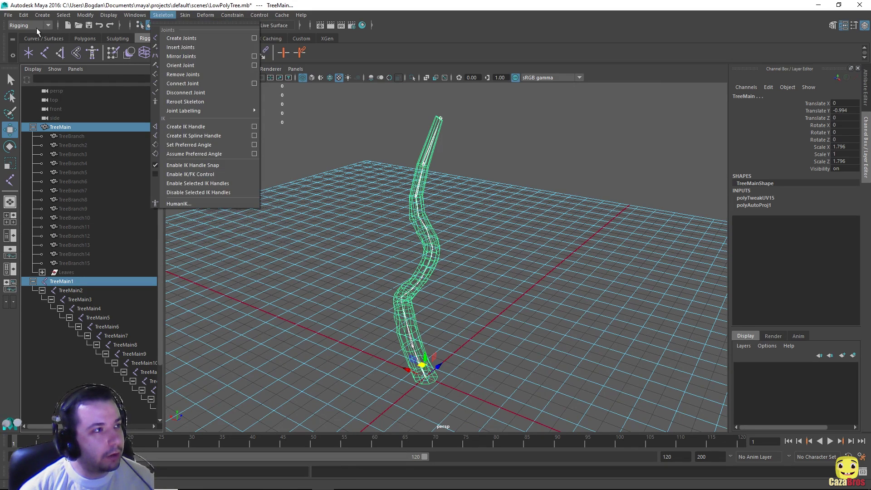
{"action": "left_click", "coordinate": [183, 16]}
{"action": "left_click", "coordinate": [183, 17]}
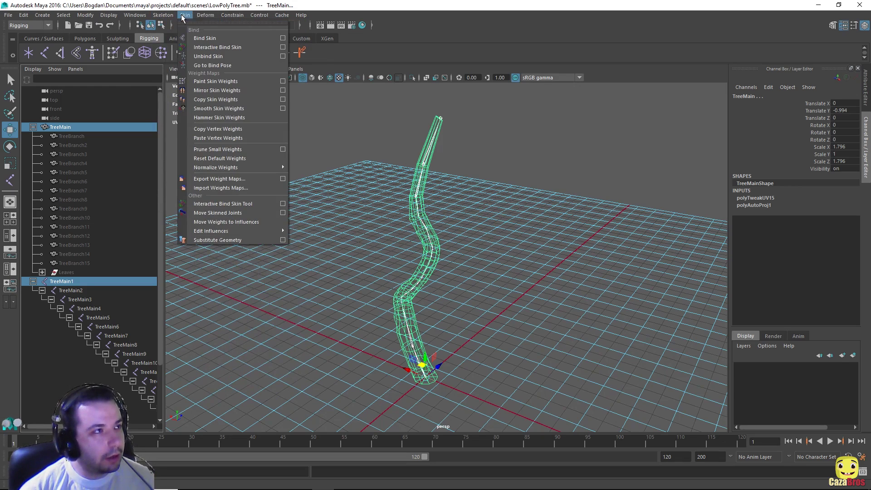
{"action": "left_click", "coordinate": [200, 38]}
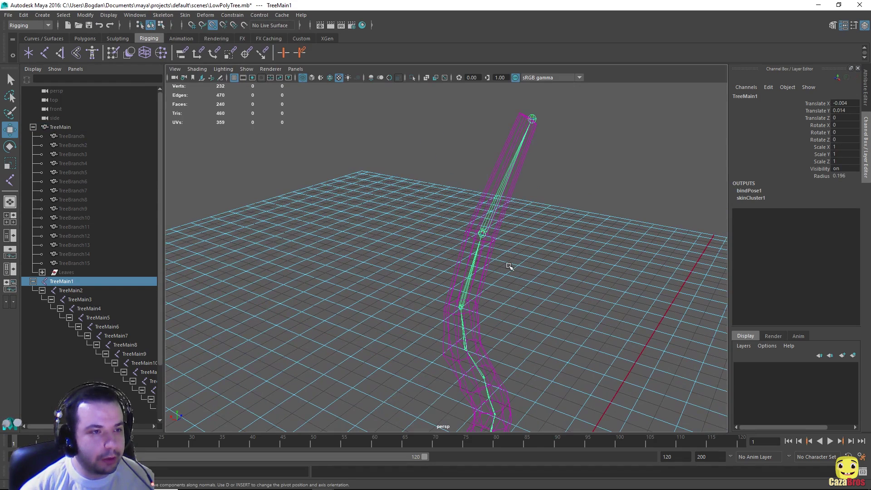
- Test the trunk's deformation by moving the tip joint TreeMain21, and switch the viewport to smooth shading
{"action": "left_click", "coordinate": [63, 127]}
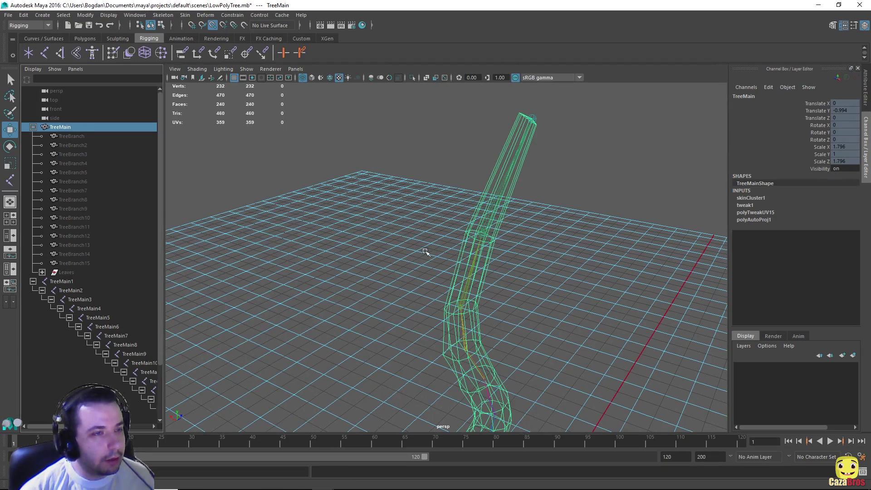
{"action": "left_click", "coordinate": [532, 118]}
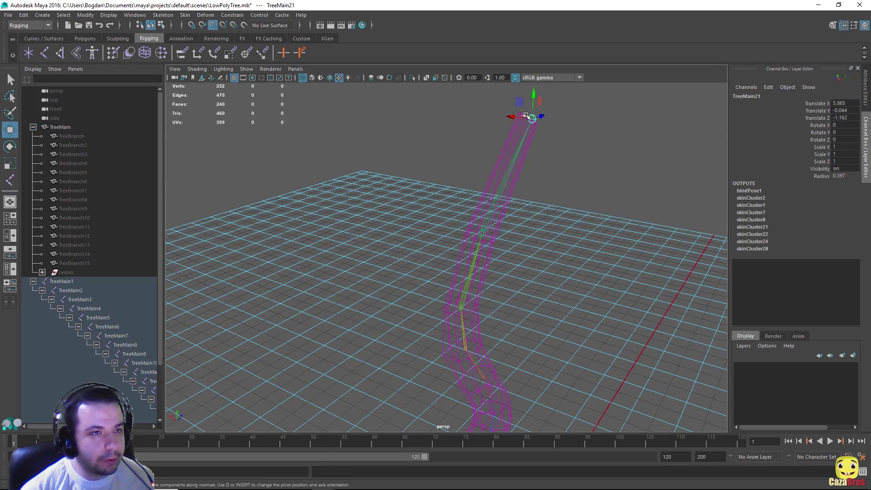
{"action": "mouse_move", "coordinate": [525, 115]}
{"action": "left_mouse_down"}
{"action": "mouse_move", "coordinate": [506, 113]}
{"action": "mouse_move", "coordinate": [558, 132]}
{"action": "mouse_move", "coordinate": [482, 115]}
{"action": "mouse_move", "coordinate": [498, 131]}
{"action": "mouse_move", "coordinate": [527, 123]}
{"action": "mouse_move", "coordinate": [478, 123]}
{"action": "mouse_move", "coordinate": [510, 111]}
{"action": "left_mouse_up"}
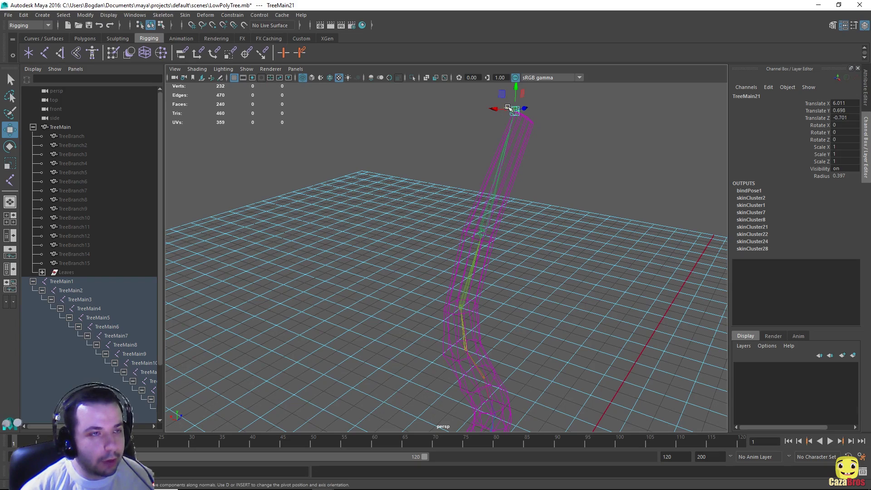
{"action": "mouse_move", "coordinate": [509, 108]}
{"action": "left_mouse_down"}
{"action": "mouse_move", "coordinate": [531, 117]}
{"action": "mouse_move", "coordinate": [467, 128]}
{"action": "mouse_move", "coordinate": [558, 137]}
{"action": "mouse_move", "coordinate": [399, 115]}
{"action": "mouse_move", "coordinate": [543, 107]}
{"action": "mouse_move", "coordinate": [512, 111]}
{"action": "left_mouse_up"}
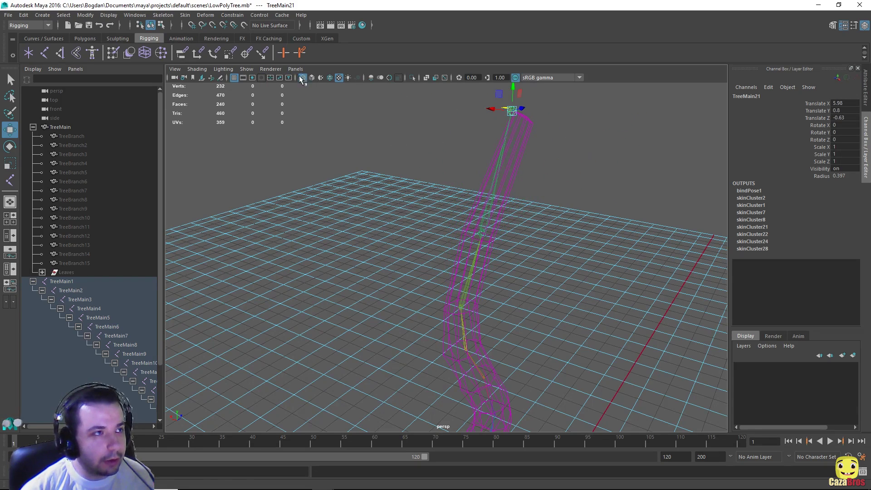
{"action": "left_click", "coordinate": [312, 77]}
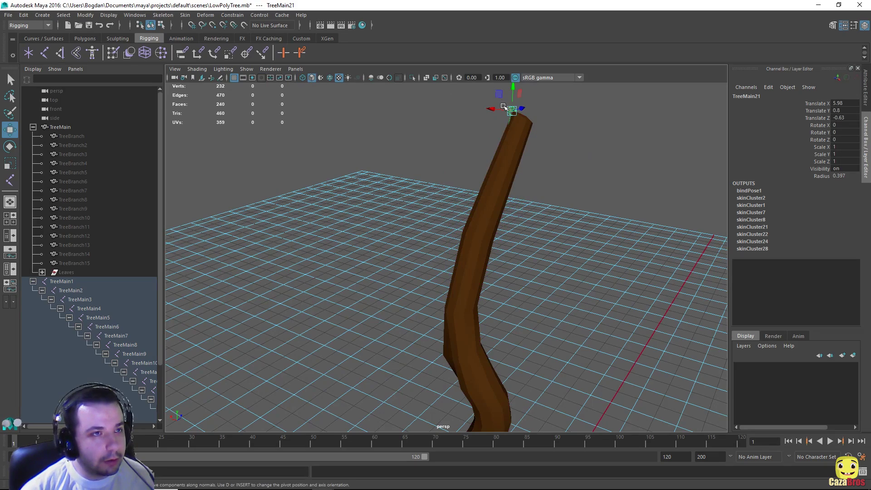
{"action": "mouse_move", "coordinate": [512, 110]}
{"action": "left_mouse_down"}
{"action": "mouse_move", "coordinate": [343, 100]}
{"action": "mouse_move", "coordinate": [642, 126]}
{"action": "mouse_move", "coordinate": [517, 123]}
{"action": "mouse_move", "coordinate": [505, 141]}
{"action": "mouse_move", "coordinate": [297, 120]}
{"action": "mouse_move", "coordinate": [394, 125]}
{"action": "mouse_move", "coordinate": [323, 143]}
{"action": "mouse_move", "coordinate": [361, 160]}
{"action": "left_mouse_up"}
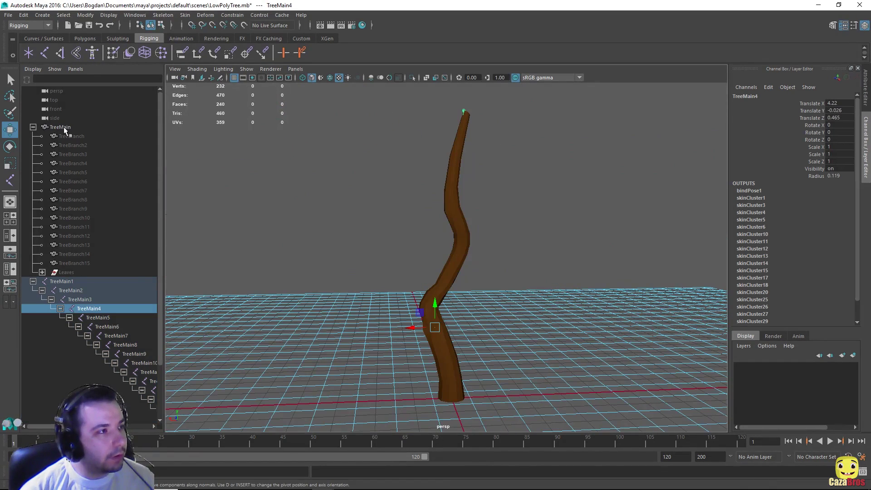
- Select the TreeMain mesh and open the Paint Skin Weights Tool with its settings
{"action": "left_click", "coordinate": [64, 128]}
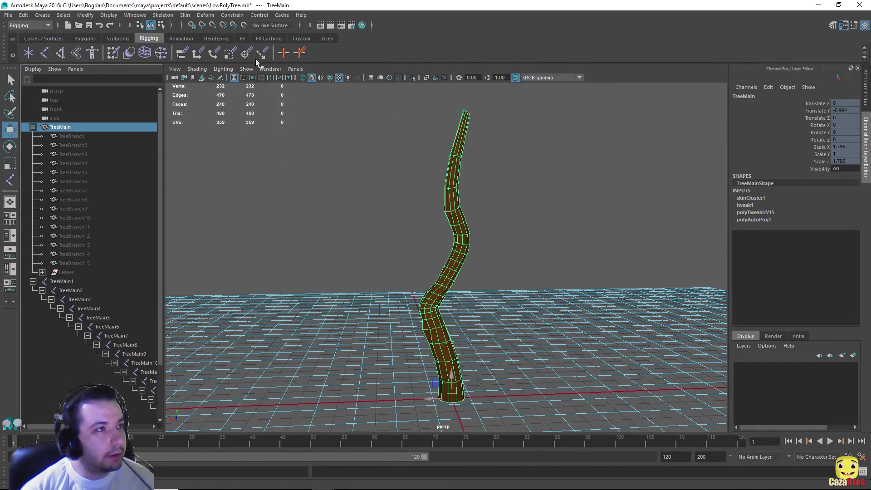
{"action": "left_click", "coordinate": [186, 15]}
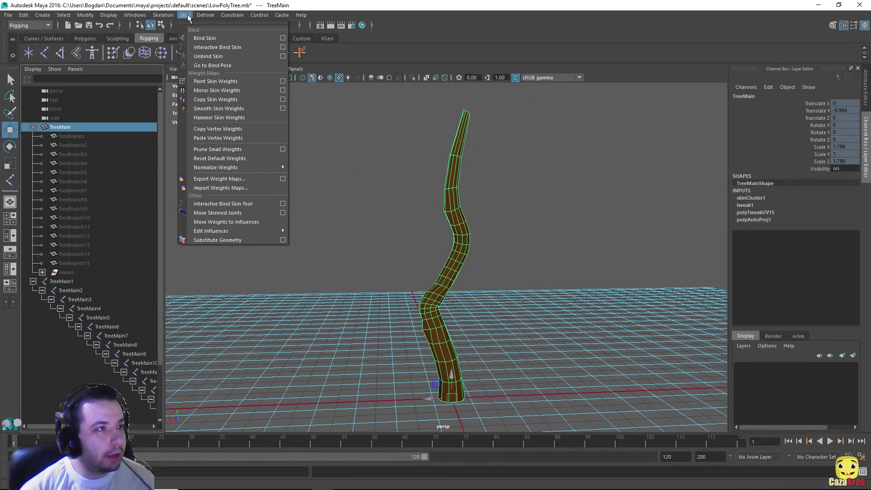
{"action": "left_click", "coordinate": [283, 81]}
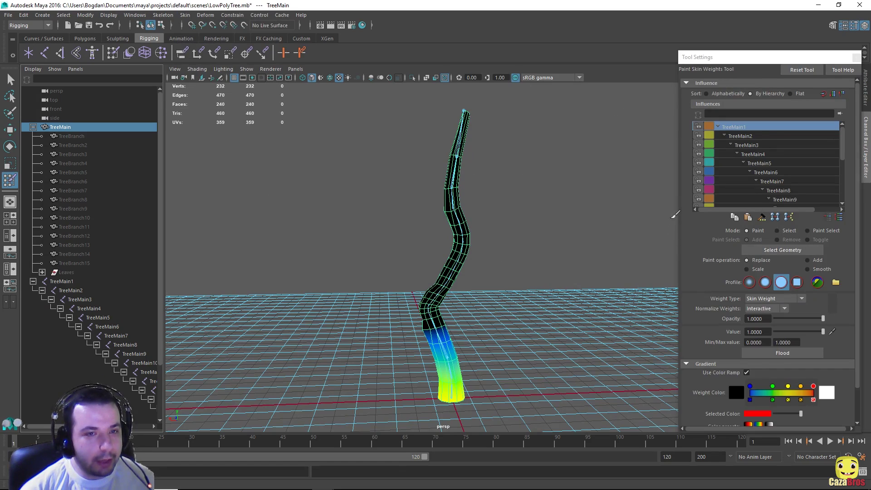
- Examine the trunk's weight coloring for each joint influence from TreeMain2 up to TreeMain14
{"action": "left_click", "coordinate": [724, 136]}
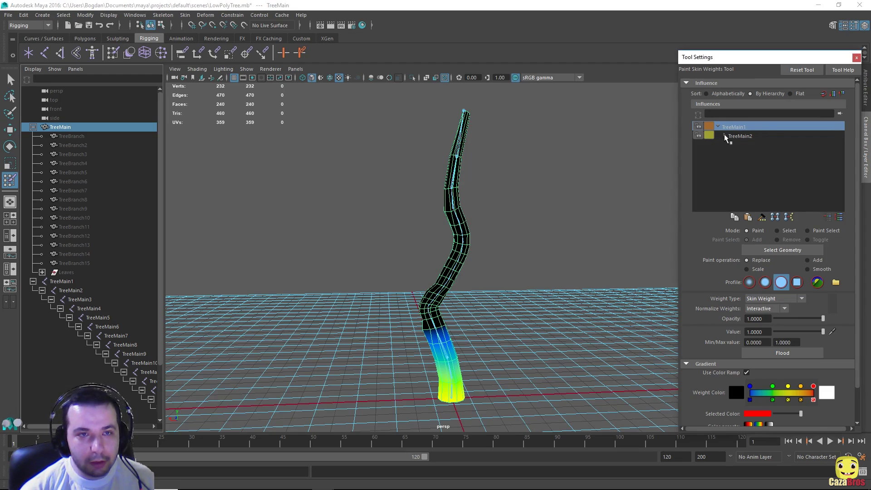
{"action": "left_click", "coordinate": [725, 136]}
{"action": "left_click", "coordinate": [754, 137]}
{"action": "left_click", "coordinate": [757, 145]}
{"action": "left_click", "coordinate": [762, 154]}
{"action": "left_click", "coordinate": [764, 163]}
{"action": "left_click", "coordinate": [766, 173]}
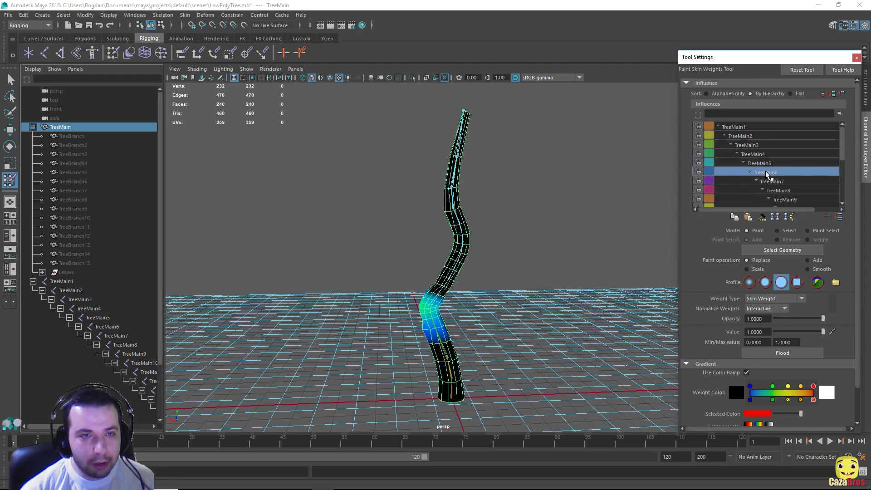
{"action": "left_click", "coordinate": [768, 182]}
{"action": "left_click", "coordinate": [774, 191]}
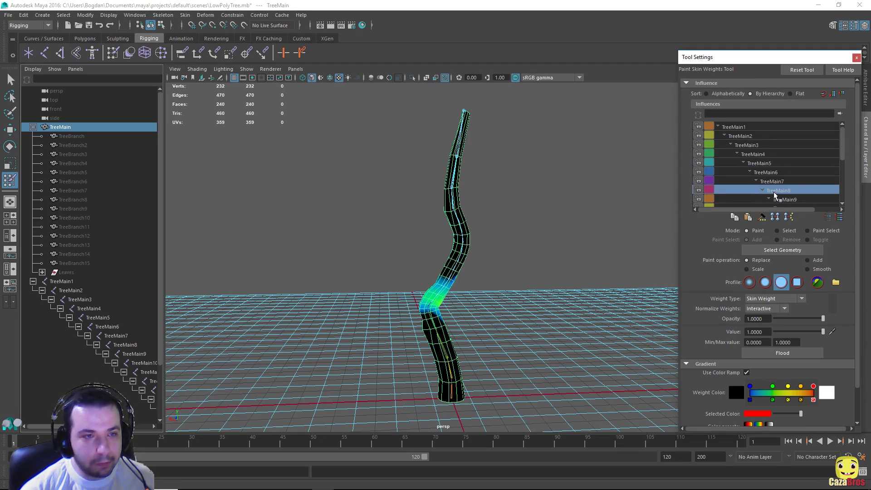
{"action": "left_click", "coordinate": [777, 200]}
{"action": "scroll", "coordinate": [774, 192], "scroll_direction": "down", "scroll_amount": 2}
{"action": "left_click", "coordinate": [782, 155]}
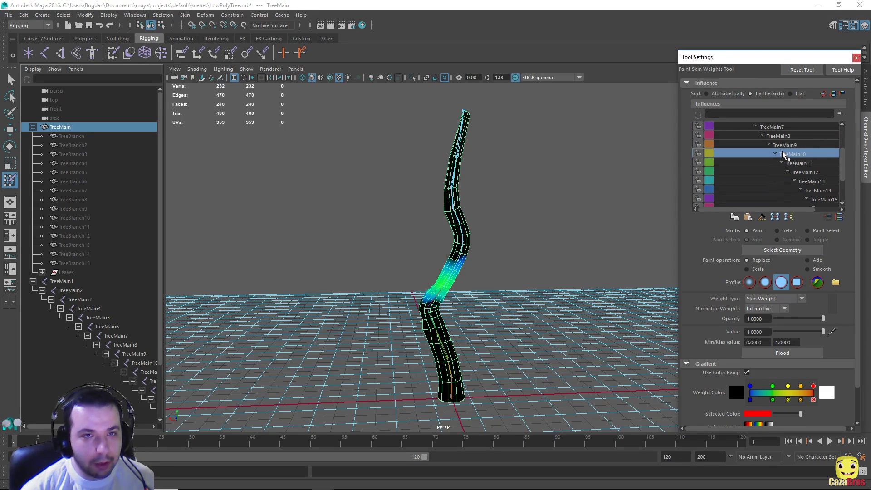
{"action": "left_click", "coordinate": [799, 169]}
{"action": "left_click", "coordinate": [808, 175]}
{"action": "left_click", "coordinate": [810, 183]}
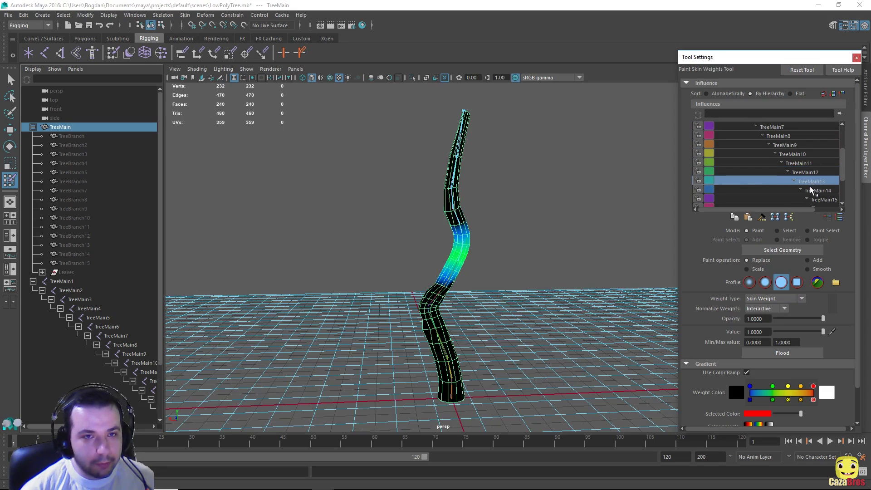
{"action": "left_click", "coordinate": [811, 192]}
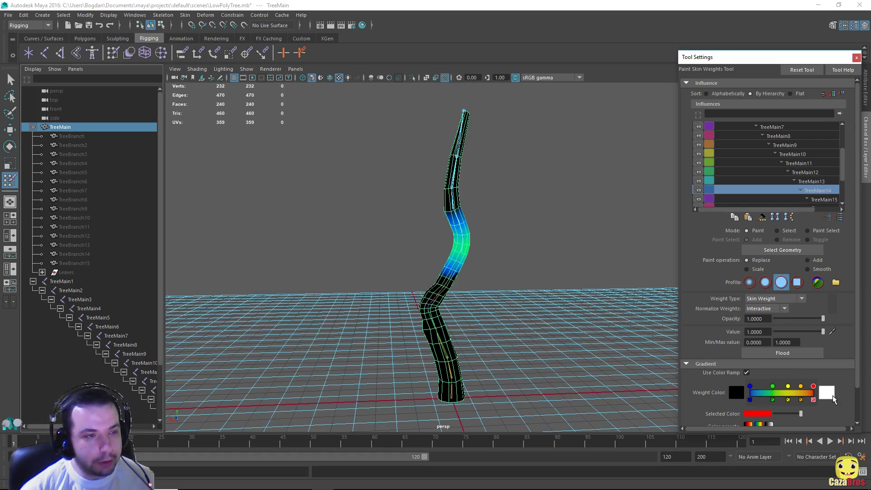
- Examine the weight coloring of the upper joint influences TreeMain15, TreeMain16 and TreeMain17
{"action": "scroll", "coordinate": [489, 234], "scroll_direction": "up", "scroll_amount": 5}
{"action": "scroll", "coordinate": [471, 227], "scroll_direction": "down", "scroll_amount": 5}
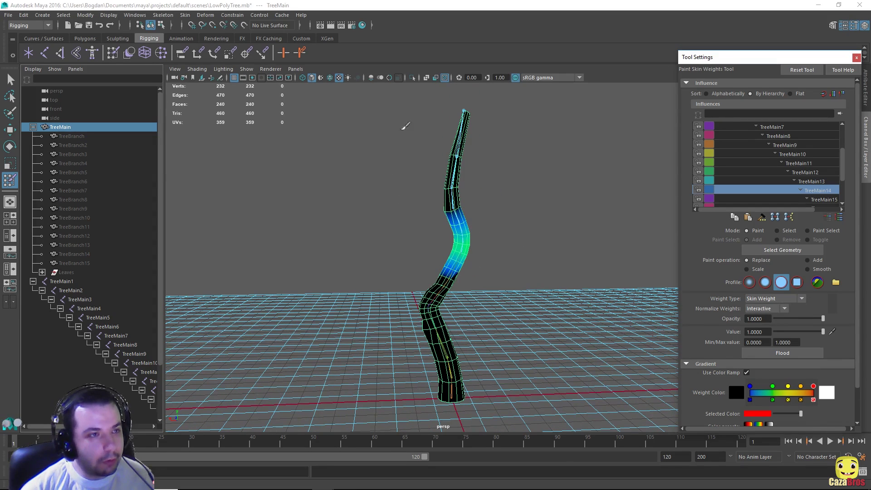
{"action": "scroll", "coordinate": [767, 172], "scroll_direction": "down", "scroll_amount": 2}
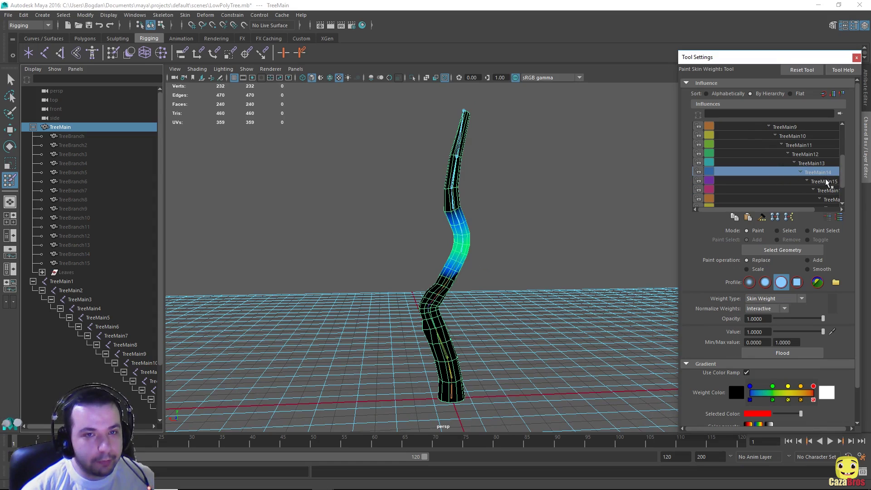
{"action": "left_click", "coordinate": [827, 182]}
{"action": "left_click", "coordinate": [822, 191]}
{"action": "left_click", "coordinate": [826, 202]}
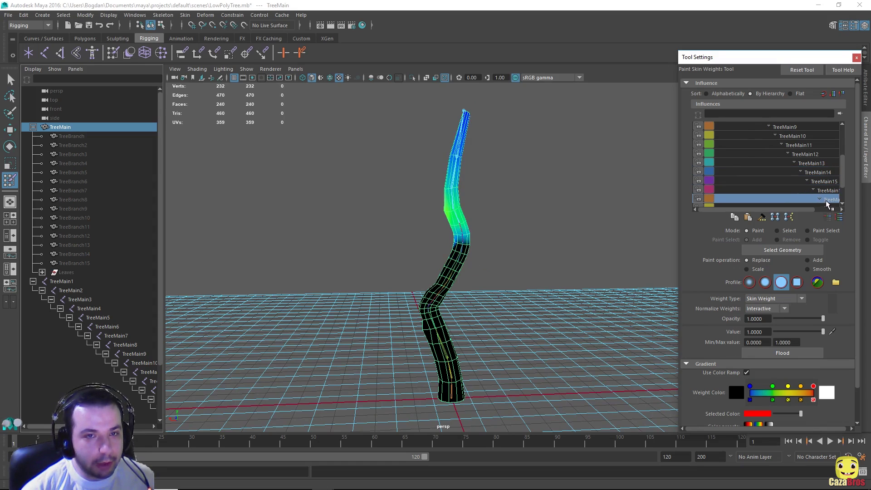
{"action": "scroll", "coordinate": [509, 257], "scroll_direction": "up", "scroll_amount": 3}
{"action": "left_click_drag", "start_coordinate": [518, 256], "coordinate": [509, 257], "text": "alt"}
{"action": "scroll", "coordinate": [509, 257], "scroll_direction": "down", "scroll_amount": 4}
{"action": "middle_click_drag", "start_coordinate": [509, 257], "coordinate": [514, 267], "text": "alt"}
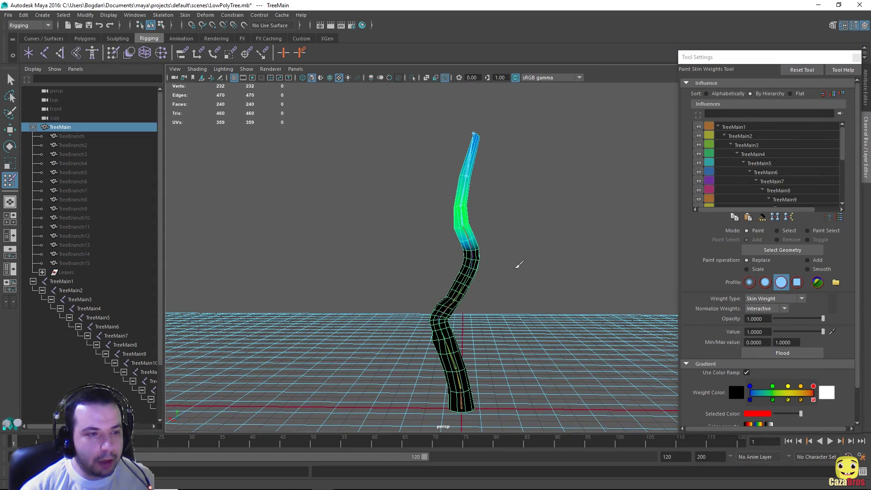
- Paint the TreeMain1 influence with Replace at value 1 around the whole bottom ring of the trunk
{"action": "scroll", "coordinate": [515, 268], "scroll_direction": "up", "scroll_amount": 5}
{"action": "middle_click_drag", "start_coordinate": [486, 355], "coordinate": [476, 107], "text": "alt"}
{"action": "right_click_drag", "start_coordinate": [494, 320], "coordinate": [534, 391], "text": "alt"}
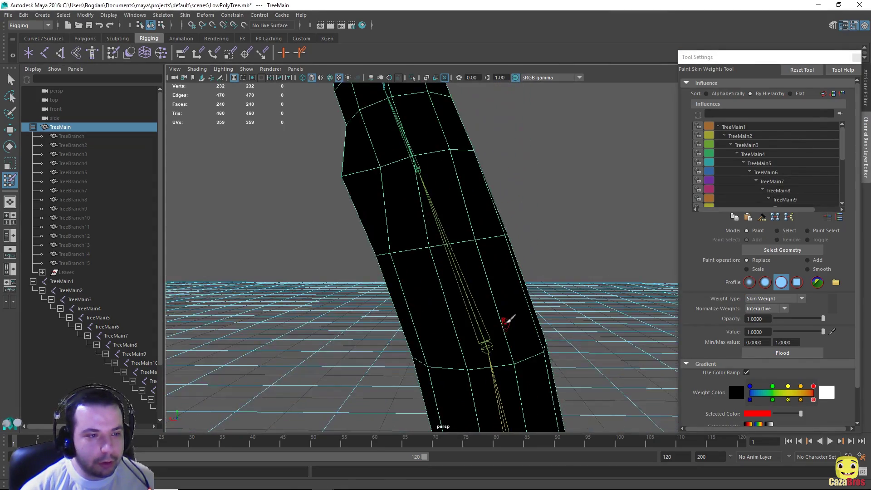
{"action": "middle_click_drag", "start_coordinate": [506, 321], "coordinate": [480, 87], "text": "alt"}
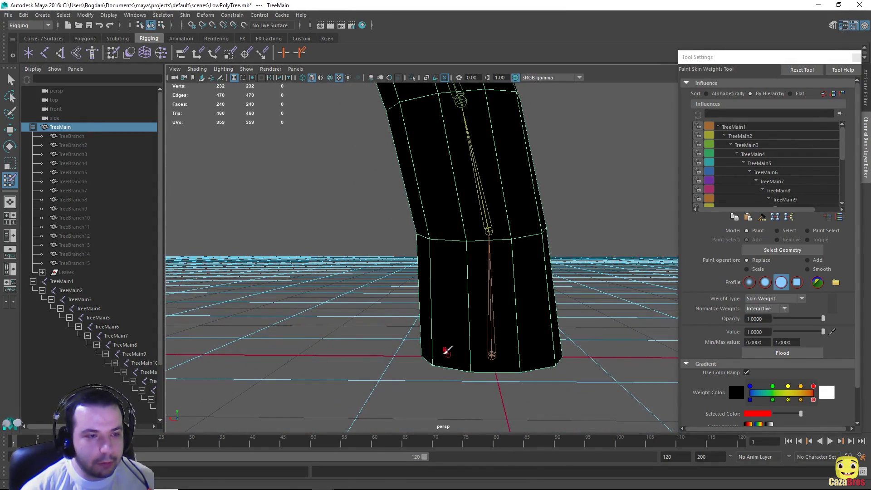
{"action": "left_click", "coordinate": [750, 130]}
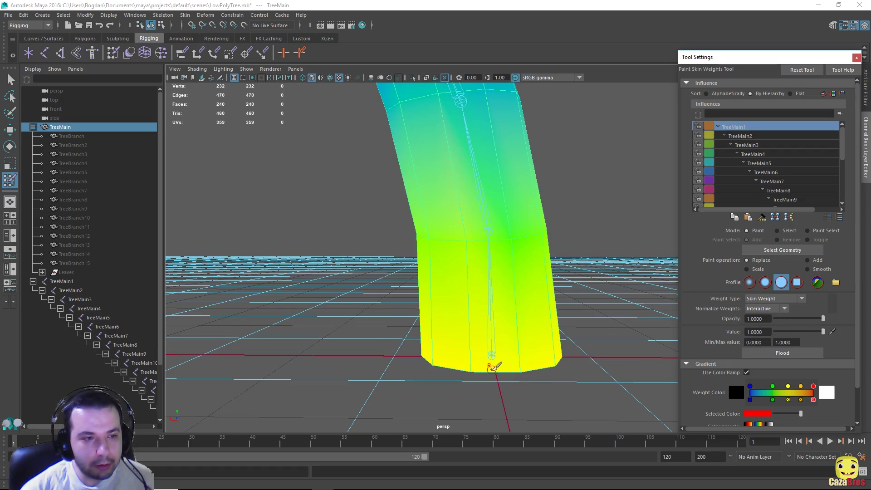
{"action": "mouse_move", "coordinate": [492, 362]}
{"action": "left_mouse_down"}
{"action": "mouse_move", "coordinate": [529, 366]}
{"action": "mouse_move", "coordinate": [444, 356]}
{"action": "mouse_move", "coordinate": [578, 352]}
{"action": "mouse_move", "coordinate": [476, 344]}
{"action": "left_mouse_up"}
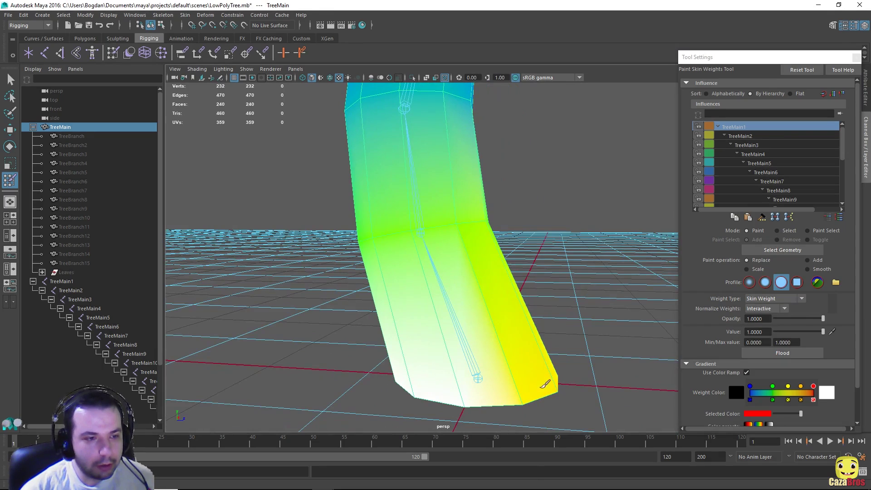
{"action": "mouse_move", "coordinate": [494, 407]}
{"action": "left_mouse_down"}
{"action": "mouse_move", "coordinate": [547, 397]}
{"action": "mouse_move", "coordinate": [538, 395]}
{"action": "mouse_move", "coordinate": [581, 346]}
{"action": "mouse_move", "coordinate": [500, 346]}
{"action": "mouse_move", "coordinate": [443, 422]}
{"action": "left_mouse_up"}
{"action": "left_click_drag", "start_coordinate": [400, 391], "coordinate": [368, 392]}
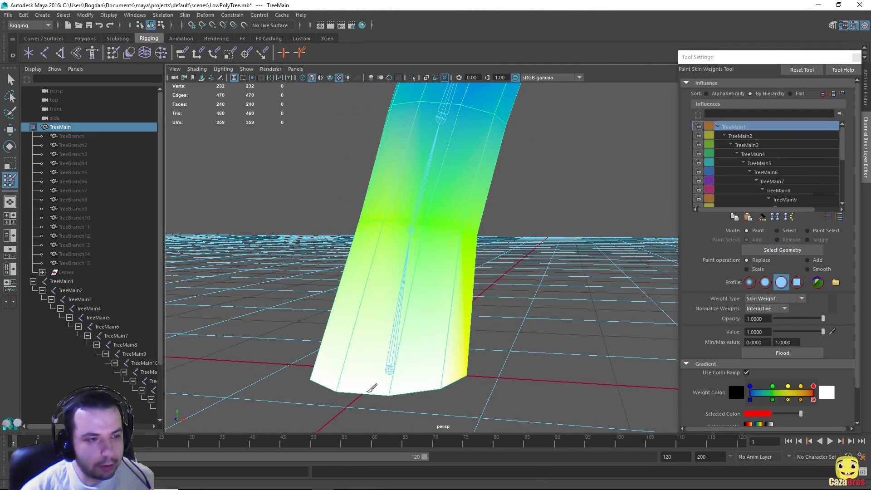
{"action": "mouse_move", "coordinate": [451, 393]}
{"action": "left_mouse_down", "text": "alt"}
{"action": "mouse_move", "coordinate": [411, 375]}
{"action": "mouse_move", "coordinate": [453, 369]}
{"action": "left_mouse_up", "text": "alt"}
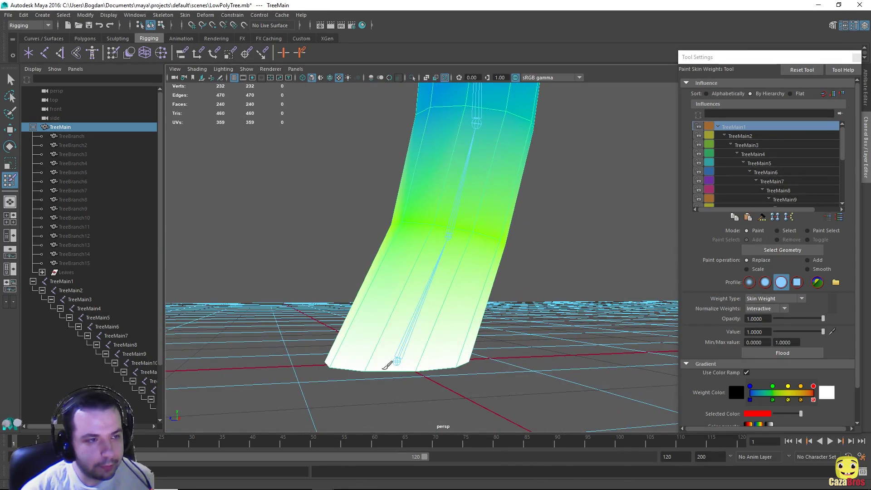
{"action": "mouse_move", "coordinate": [386, 365]}
{"action": "left_mouse_down", "text": "alt"}
{"action": "mouse_move", "coordinate": [399, 349]}
{"action": "mouse_move", "coordinate": [365, 357]}
{"action": "mouse_move", "coordinate": [478, 340]}
{"action": "mouse_move", "coordinate": [481, 354]}
{"action": "left_mouse_up", "text": "alt"}
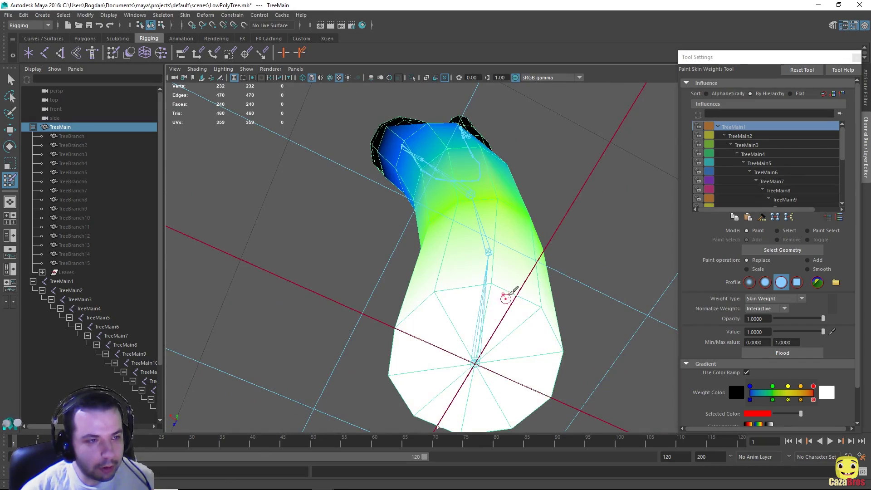
{"action": "mouse_move", "coordinate": [510, 292]}
{"action": "left_mouse_down", "text": "alt"}
{"action": "mouse_move", "coordinate": [512, 334]}
{"action": "mouse_move", "coordinate": [539, 346]}
{"action": "mouse_move", "coordinate": [492, 279]}
{"action": "mouse_move", "coordinate": [481, 305]}
{"action": "mouse_move", "coordinate": [503, 308]}
{"action": "mouse_move", "coordinate": [443, 299]}
{"action": "left_mouse_up", "text": "alt"}
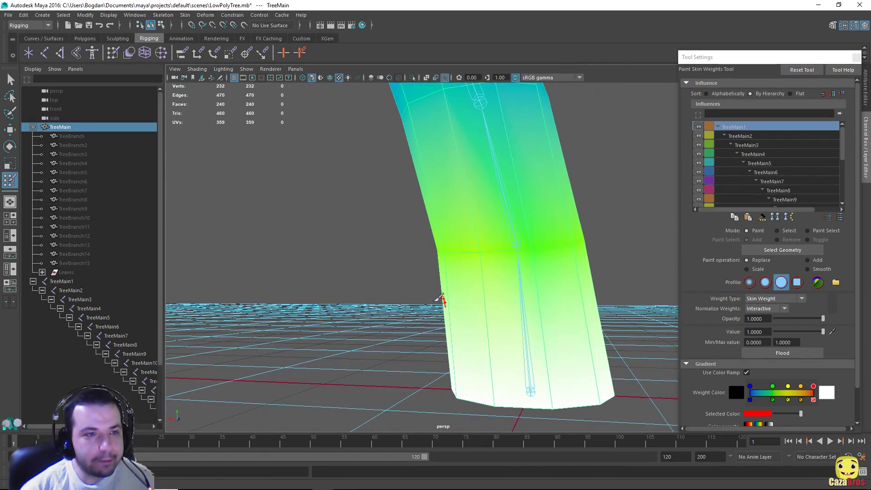
- Paint the TreeMain2 influence at value 1 around the second edge ring above the trunk's base
{"action": "left_click", "coordinate": [743, 137]}
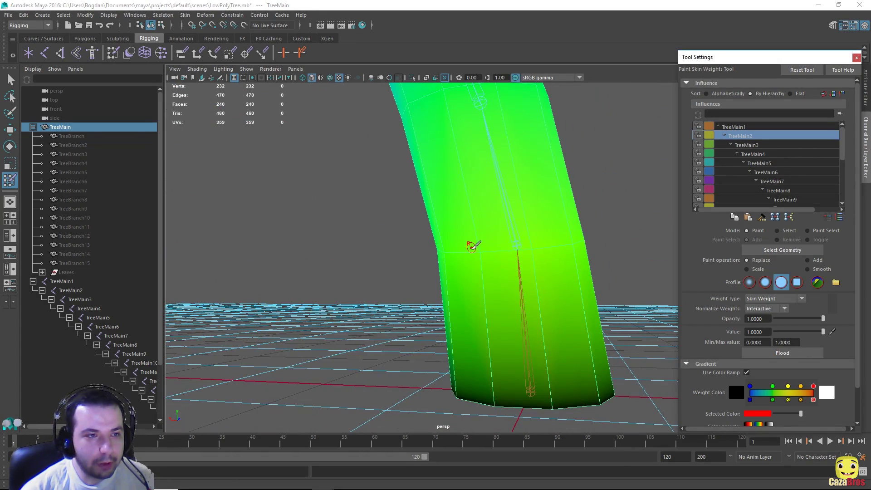
{"action": "mouse_move", "coordinate": [472, 247]}
{"action": "left_mouse_down"}
{"action": "mouse_move", "coordinate": [579, 236]}
{"action": "mouse_move", "coordinate": [567, 227]}
{"action": "mouse_move", "coordinate": [493, 232]}
{"action": "left_mouse_up"}
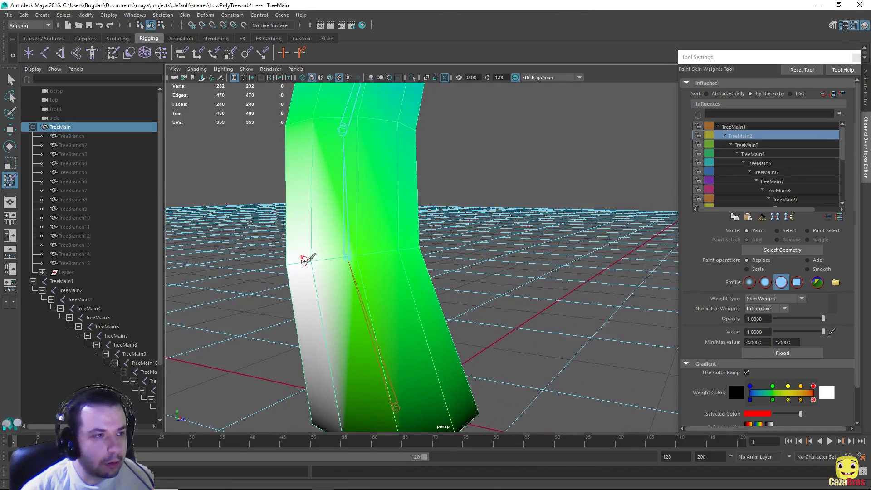
{"action": "left_click_drag", "start_coordinate": [304, 262], "coordinate": [442, 361], "text": "alt"}
- Recheck the TreeMain1 and TreeMain2 influences and paint TreeMain3 and TreeMain4 at value 1 on their trunk rings
{"action": "left_click", "coordinate": [749, 127]}
{"action": "left_click", "coordinate": [753, 135]}
{"action": "left_click", "coordinate": [758, 145]}
{"action": "left_click_drag", "start_coordinate": [481, 220], "coordinate": [562, 168], "text": "alt"}
{"action": "left_click", "coordinate": [771, 154]}
{"action": "left_click", "coordinate": [777, 148]}
{"action": "left_click", "coordinate": [773, 153]}
{"action": "left_click_drag", "start_coordinate": [545, 218], "coordinate": [521, 197], "text": "alt"}
- Paint the TreeMain5 to TreeMain9 influences at value 1 around the trunk rings at their joints
{"action": "left_click", "coordinate": [773, 163]}
{"action": "left_click", "coordinate": [774, 172]}
{"action": "left_click_drag", "start_coordinate": [499, 226], "coordinate": [366, 258], "text": "alt"}
{"action": "left_click", "coordinate": [773, 181]}
{"action": "left_click_drag", "start_coordinate": [590, 227], "coordinate": [395, 231], "text": "alt"}
{"action": "left_click", "coordinate": [778, 191]}
{"action": "left_click", "coordinate": [784, 199]}
{"action": "left_click_drag", "start_coordinate": [508, 213], "coordinate": [354, 240], "text": "alt"}
- Paint the TreeMain10, TreeMain11 and TreeMain12 influences at value 1 around their rings in the middle of the trunk
{"action": "scroll", "coordinate": [771, 182], "scroll_direction": "down", "scroll_amount": 1}
{"action": "left_click", "coordinate": [793, 181]}
{"action": "left_click", "coordinate": [798, 190]}
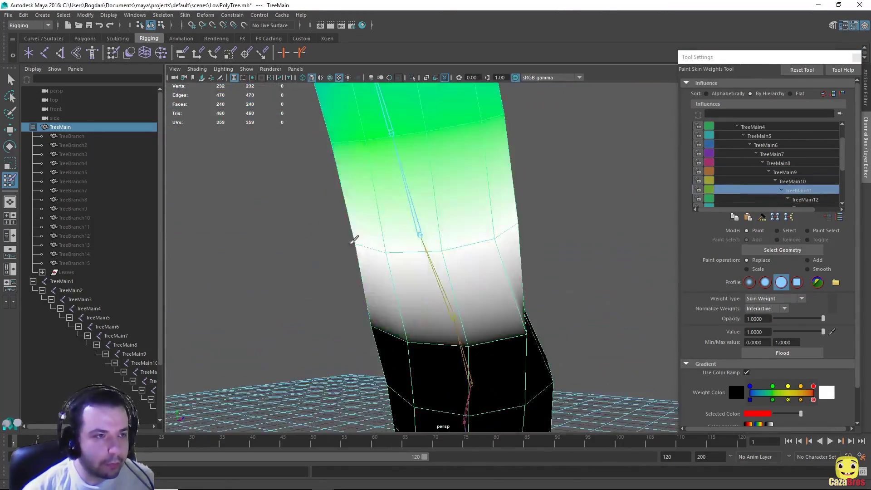
{"action": "left_click", "coordinate": [799, 199]}
{"action": "left_click_drag", "start_coordinate": [431, 195], "coordinate": [518, 171], "text": "alt"}
- Paint the TreeMain13, TreeMain14 and TreeMain15 influences at value 1 around their rings on the upper bend
{"action": "scroll", "coordinate": [790, 181], "scroll_direction": "down", "scroll_amount": 2}
{"action": "left_click", "coordinate": [808, 163]}
{"action": "left_click", "coordinate": [815, 172]}
{"action": "left_click_drag", "start_coordinate": [482, 220], "coordinate": [555, 215], "text": "alt"}
{"action": "left_click", "coordinate": [819, 182]}
{"action": "left_click_drag", "start_coordinate": [454, 245], "coordinate": [332, 247], "text": "alt"}
- Paint the remaining influences TreeMain16 to TreeMain21 at value 1 on their rings up to the trunk's tip
{"action": "key", "text": "Down"}
{"action": "key", "text": "Down"}
{"action": "key", "text": "Down"}
{"action": "key", "text": "Down"}
{"action": "key", "text": "Down"}
{"action": "key", "text": "Down"}
{"action": "middle_click_drag", "start_coordinate": [332, 247], "coordinate": [395, 179], "text": "alt"}
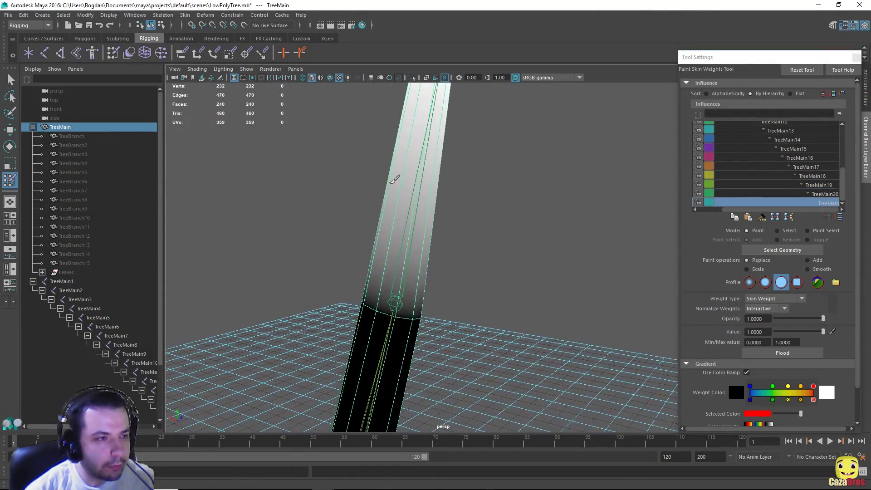
- Review the painted weights of the upper trunk influences from TreeMain20 down to TreeMain13
{"action": "scroll", "coordinate": [390, 183], "scroll_direction": "down", "scroll_amount": 8}
{"action": "middle_click_drag", "start_coordinate": [385, 261], "coordinate": [400, 143], "text": "alt"}
{"action": "scroll", "coordinate": [415, 182], "scroll_direction": "down", "scroll_amount": 1}
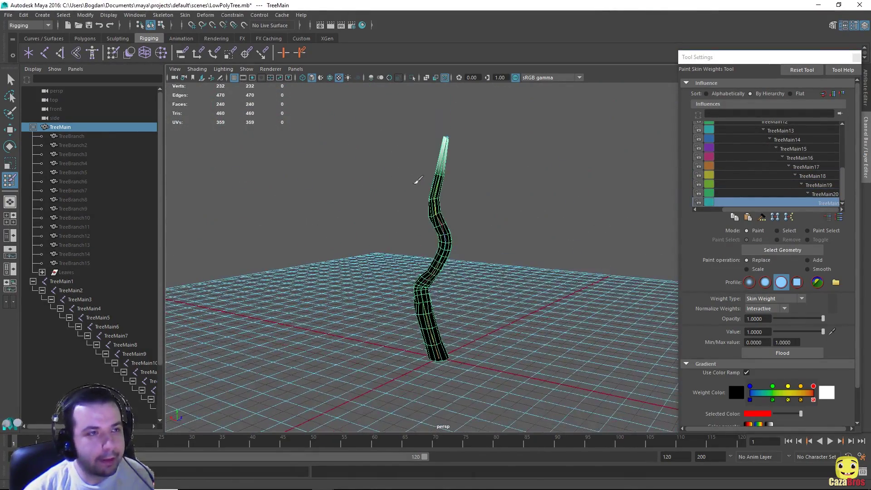
{"action": "scroll", "coordinate": [417, 179], "scroll_direction": "up", "scroll_amount": 4}
{"action": "middle_click_drag", "start_coordinate": [420, 171], "coordinate": [420, 237], "text": "alt"}
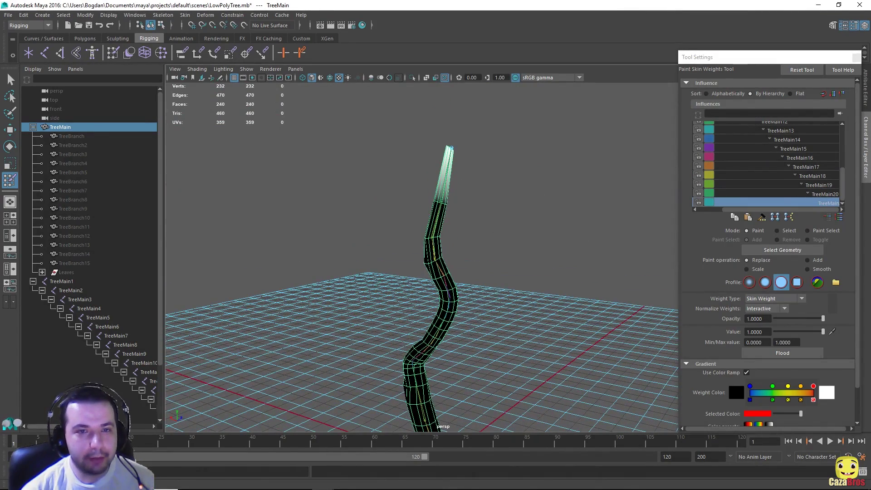
{"action": "left_click", "coordinate": [810, 192]}
{"action": "left_click", "coordinate": [816, 186]}
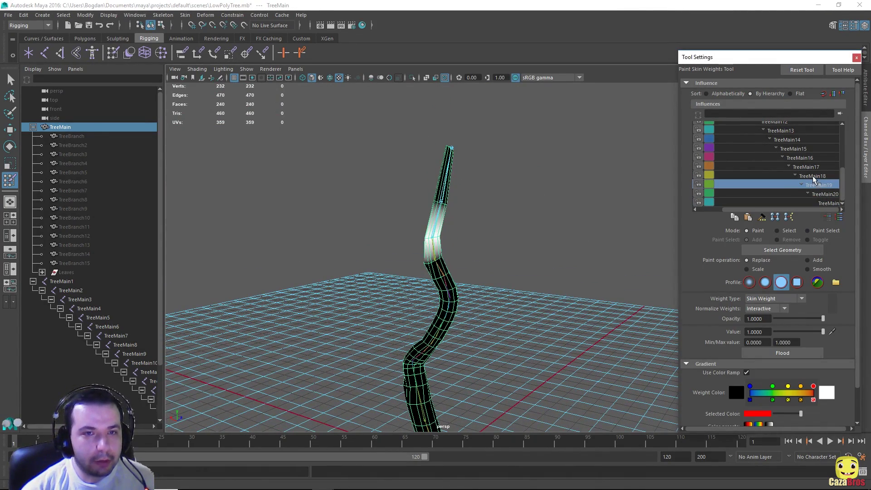
{"action": "left_click", "coordinate": [813, 178]}
{"action": "left_click", "coordinate": [811, 168]}
{"action": "left_click", "coordinate": [807, 159]}
{"action": "left_click", "coordinate": [800, 149]}
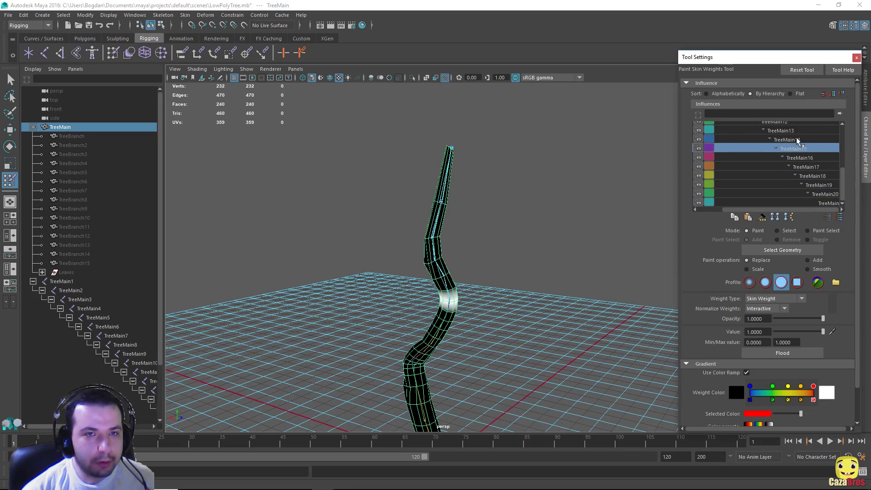
{"action": "left_click", "coordinate": [797, 141]}
{"action": "left_click", "coordinate": [794, 132]}
{"action": "scroll", "coordinate": [789, 145], "scroll_direction": "up", "scroll_amount": 1}
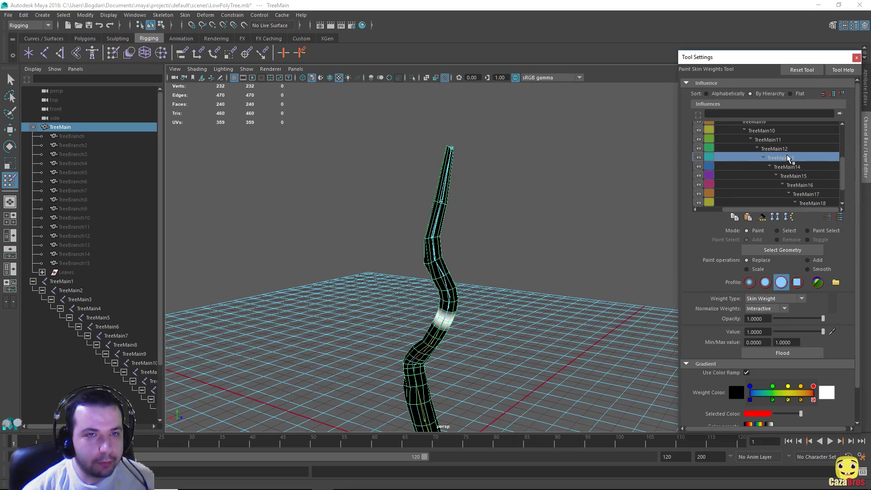
- Leave weight painting and test the trunk's deformation by moving joint TreeMain20 and the tip joint TreeMain21
{"action": "left_click", "coordinate": [11, 81]}
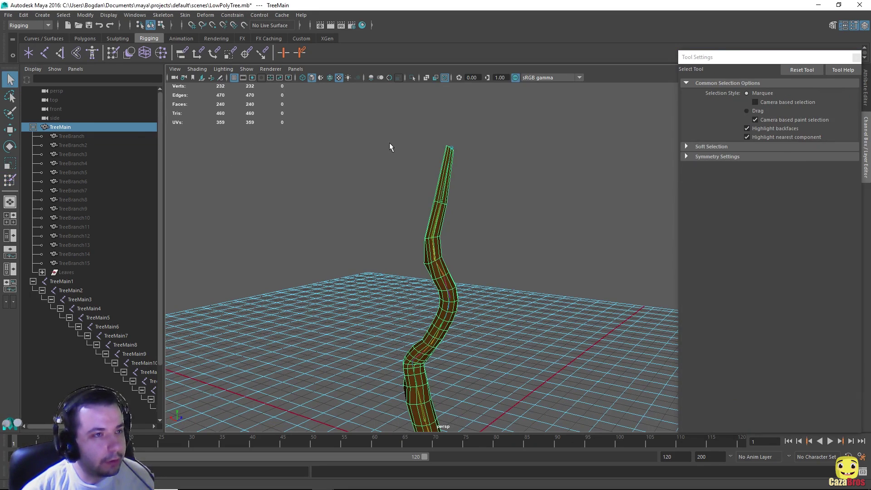
{"action": "left_click", "coordinate": [451, 149]}
{"action": "key", "text": "w"}
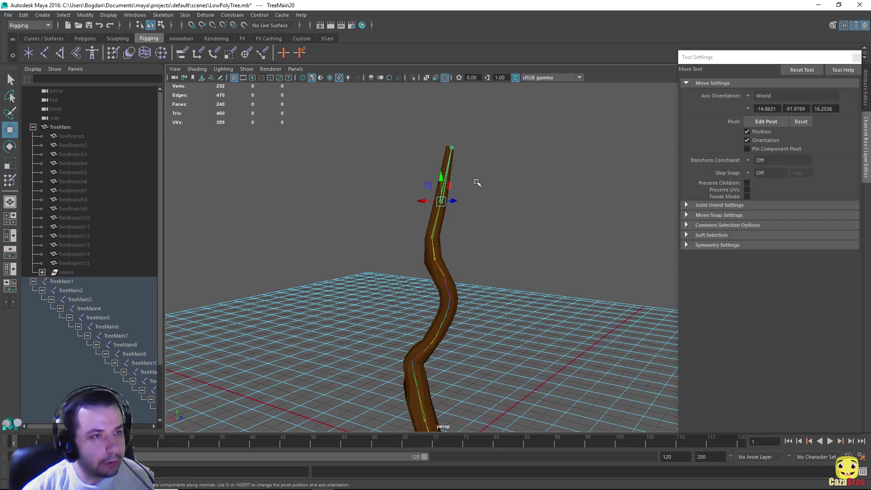
{"action": "left_click_drag", "start_coordinate": [472, 176], "coordinate": [482, 208], "text": "alt"}
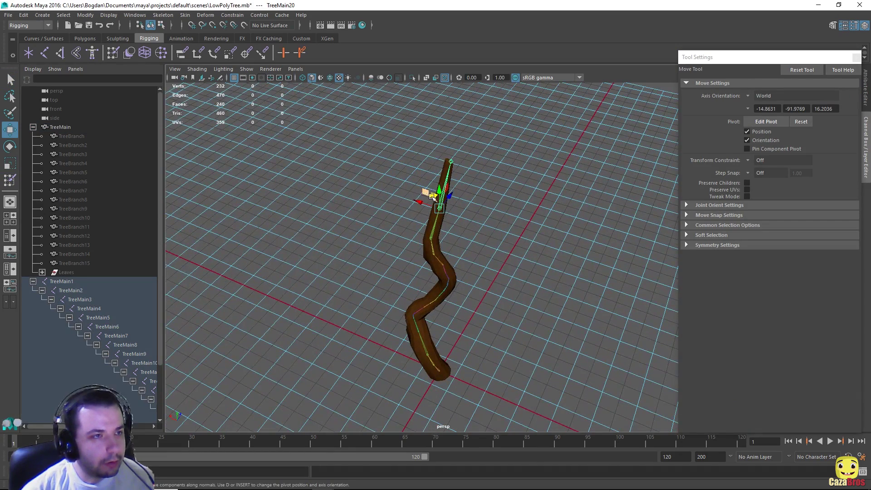
{"action": "mouse_move", "coordinate": [431, 194]}
{"action": "left_mouse_down"}
{"action": "mouse_move", "coordinate": [439, 191]}
{"action": "mouse_move", "coordinate": [401, 190]}
{"action": "mouse_move", "coordinate": [417, 196]}
{"action": "left_mouse_up"}
{"action": "left_click", "coordinate": [431, 162]}
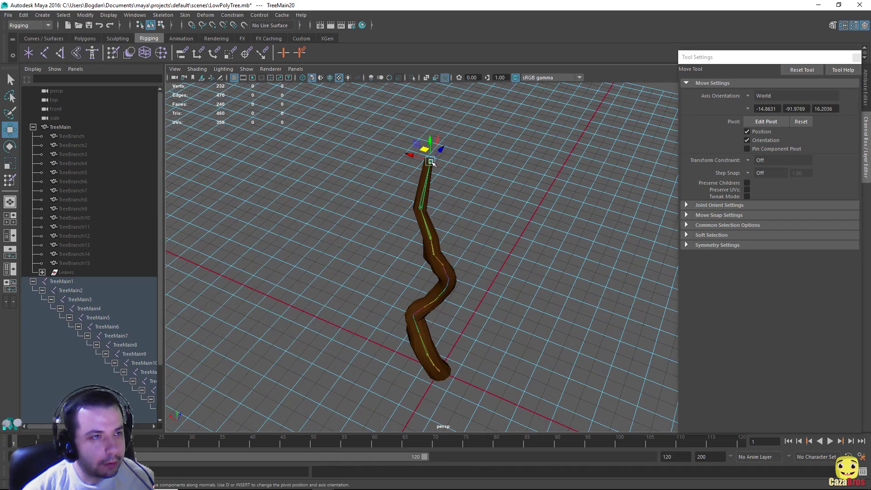
{"action": "left_click_drag", "start_coordinate": [427, 149], "coordinate": [479, 163]}
- Undo the test moves of joints TreeMain21 and TreeMain20
{"action": "key", "text": "ctrl+z"}
{"action": "key", "text": "ctrl+z"}
{"action": "key", "text": "ctrl+z"}
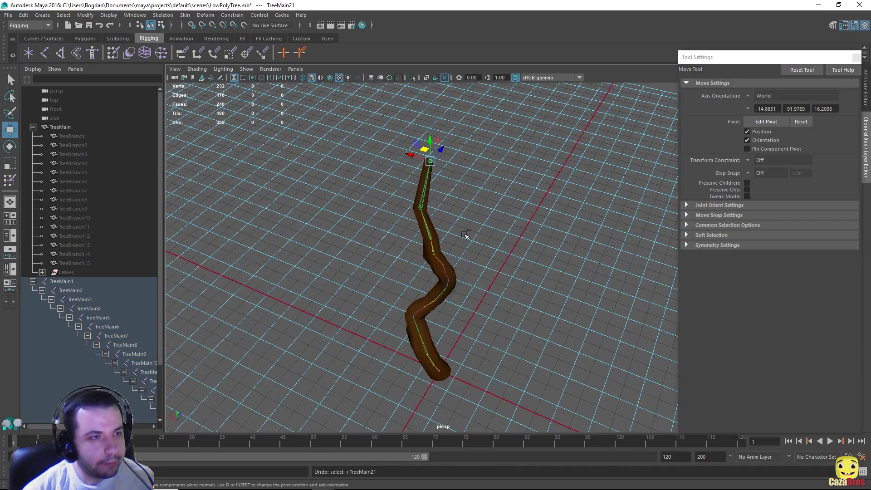
{"action": "left_click_drag", "start_coordinate": [465, 235], "coordinate": [472, 214], "text": "alt"}
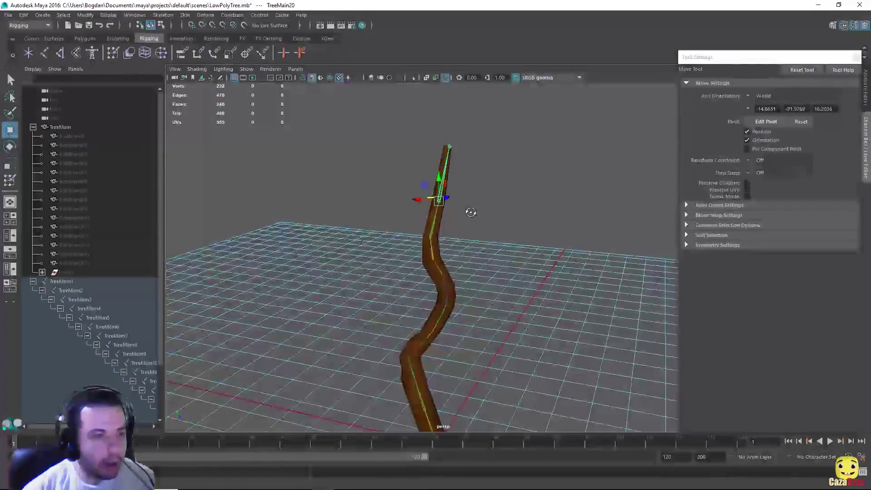
{"action": "scroll", "coordinate": [416, 353], "scroll_direction": "down", "scroll_amount": 4}
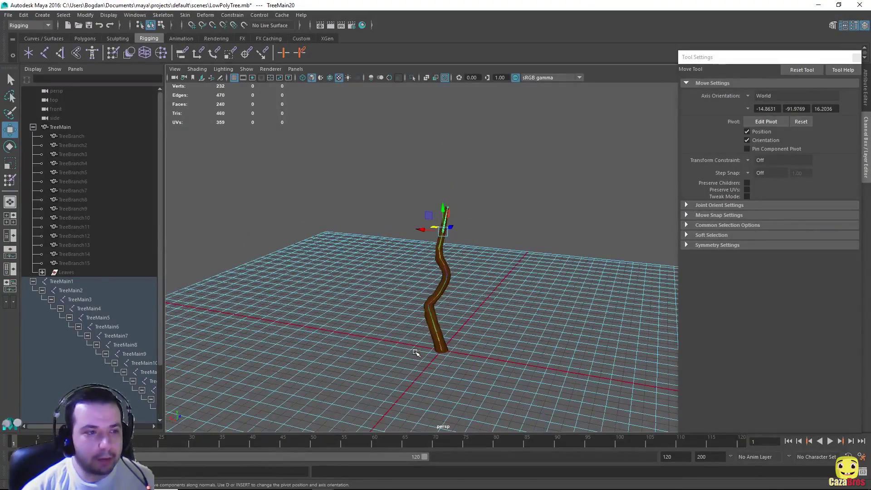
{"action": "middle_click_drag", "start_coordinate": [424, 352], "coordinate": [438, 302], "text": "alt"}
{"action": "scroll", "coordinate": [438, 328], "scroll_direction": "up", "scroll_amount": 4}
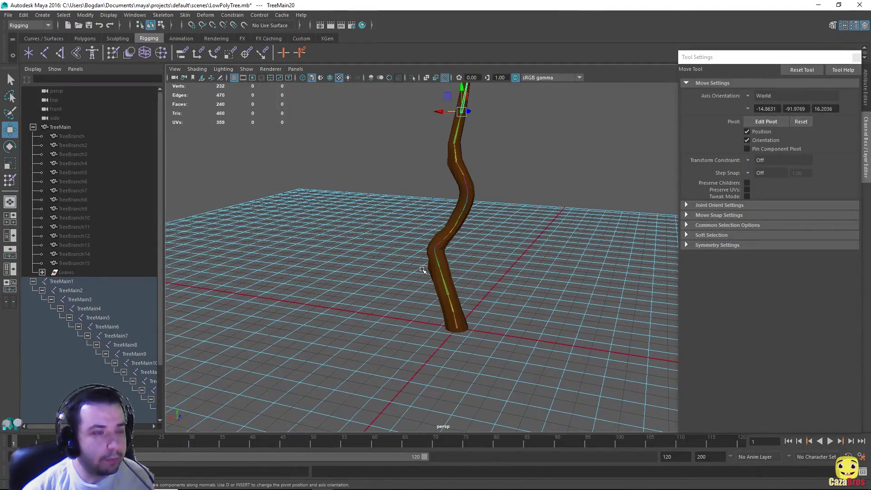
- Collapse the TreeMain1 joint hierarchy in the Outliner
{"action": "scroll", "coordinate": [422, 270], "scroll_direction": "up", "scroll_amount": 4}
{"action": "middle_click_drag", "start_coordinate": [455, 174], "coordinate": [478, 231], "text": "alt"}
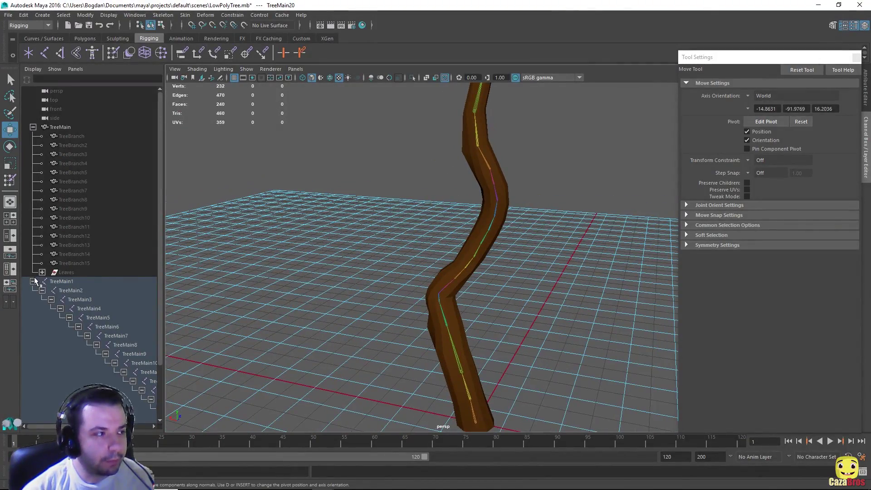
{"action": "left_click", "coordinate": [33, 282]}
{"action": "scroll", "coordinate": [440, 227], "scroll_direction": "down", "scroll_amount": 2}
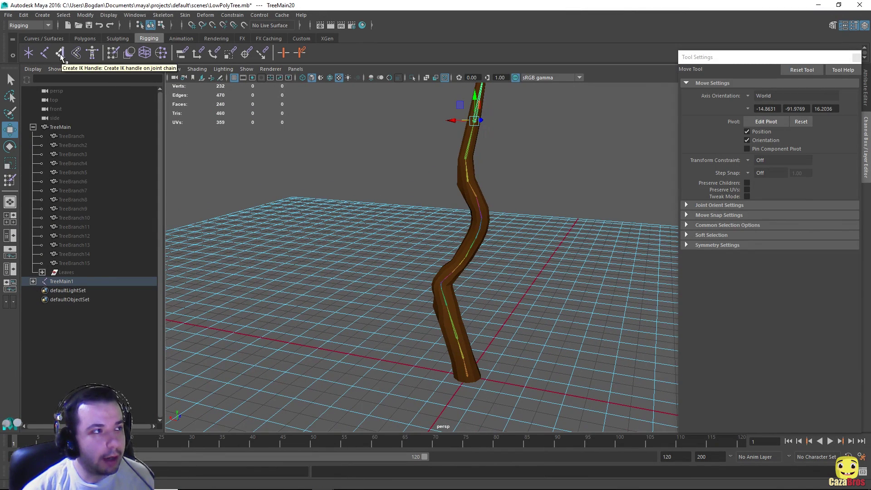
{"action": "scroll", "coordinate": [451, 234], "scroll_direction": "down", "scroll_amount": 3}
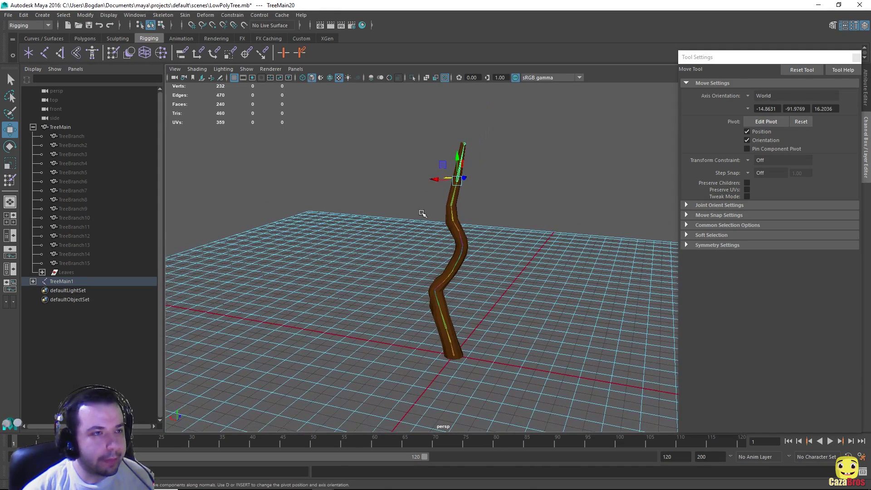
- Create a Single-Chain Solver IK handle from the base joint TreeMain1 to the tip joint of the trunk
{"action": "left_click", "coordinate": [61, 54]}
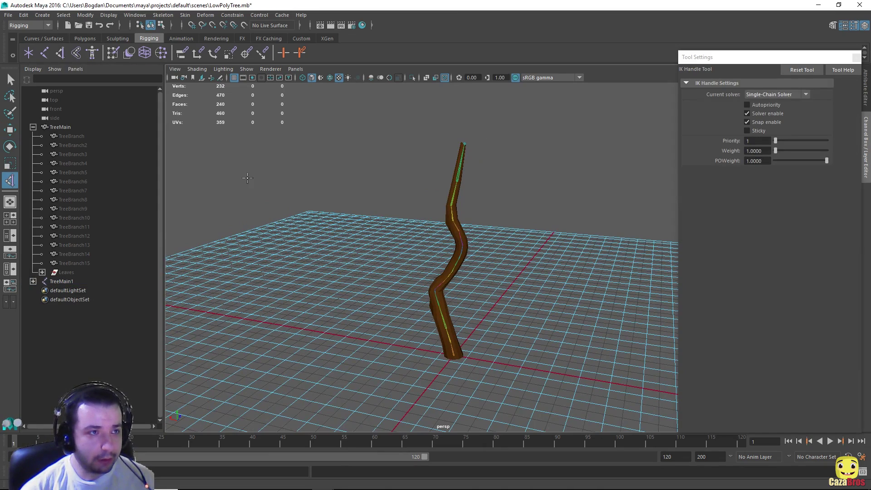
{"action": "left_click_drag", "start_coordinate": [295, 244], "coordinate": [443, 271], "text": "alt"}
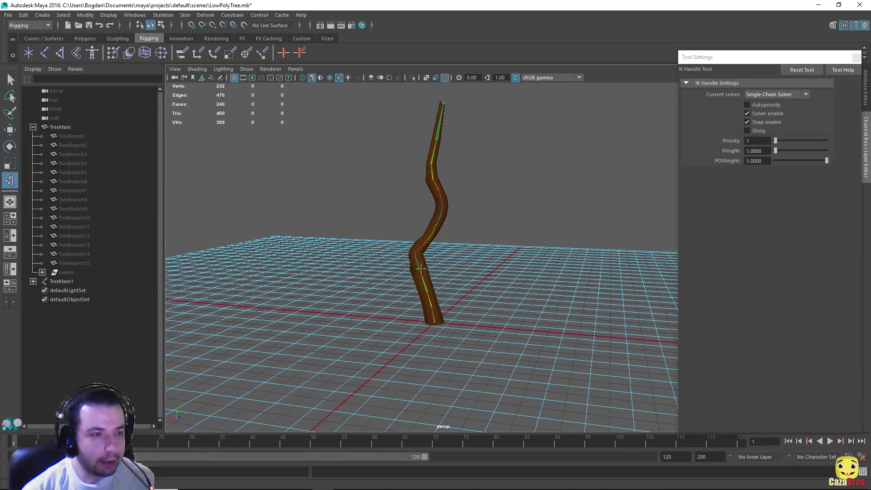
{"action": "scroll", "coordinate": [421, 269], "scroll_direction": "up", "scroll_amount": 4}
{"action": "middle_click_drag", "start_coordinate": [410, 275], "coordinate": [456, 269], "text": "alt"}
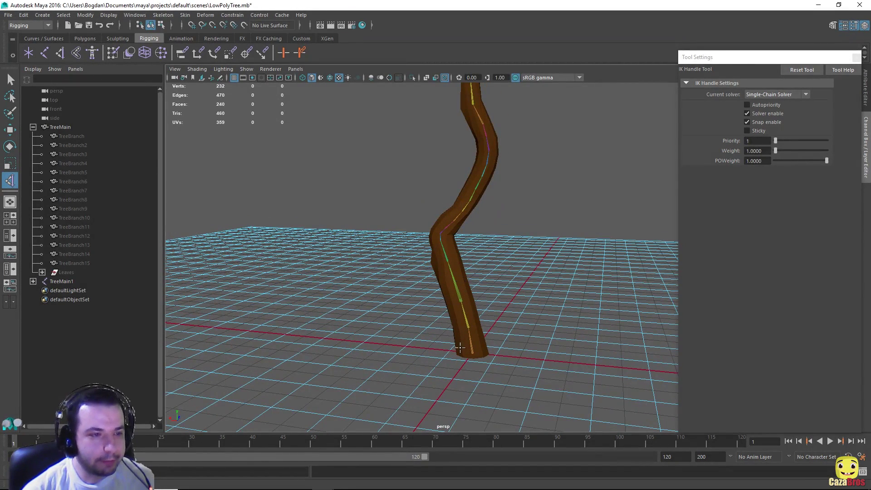
{"action": "scroll", "coordinate": [460, 348], "scroll_direction": "up", "scroll_amount": 4}
{"action": "middle_click_drag", "start_coordinate": [483, 304], "coordinate": [456, 230], "text": "alt"}
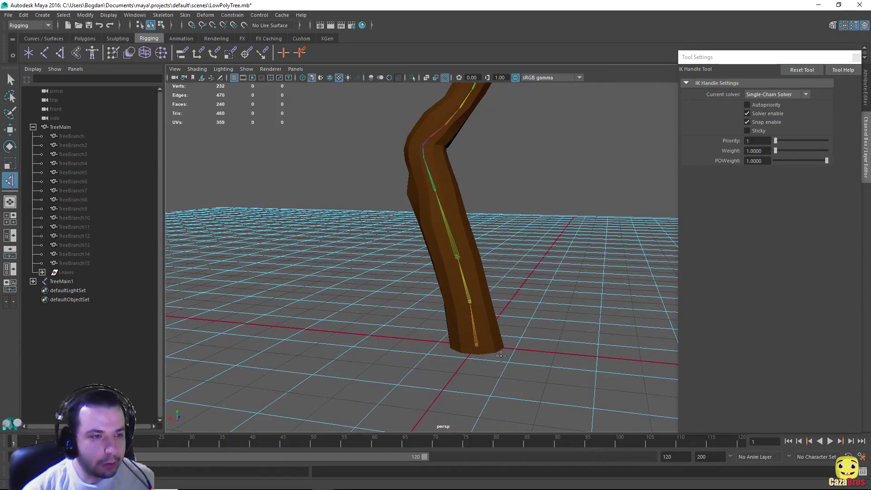
{"action": "left_click", "coordinate": [476, 343]}
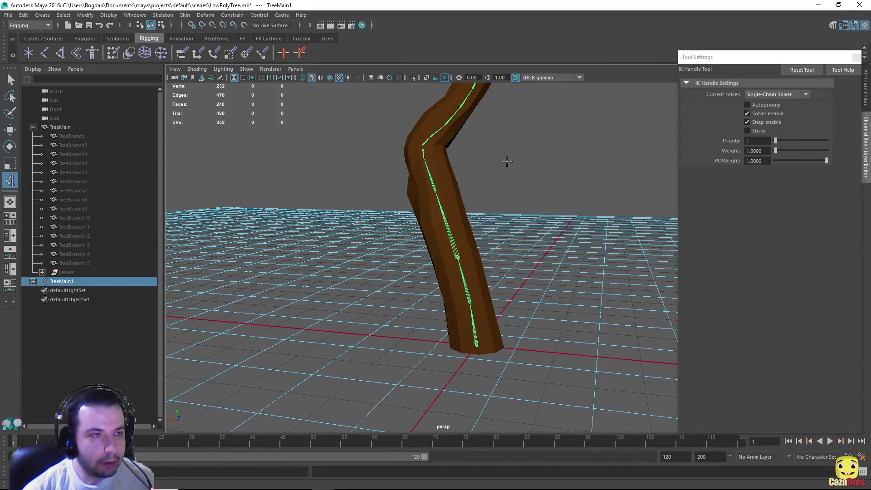
{"action": "middle_click_drag", "start_coordinate": [509, 147], "coordinate": [506, 367], "text": "alt"}
{"action": "middle_click_drag", "start_coordinate": [545, 123], "coordinate": [555, 290], "text": "alt"}
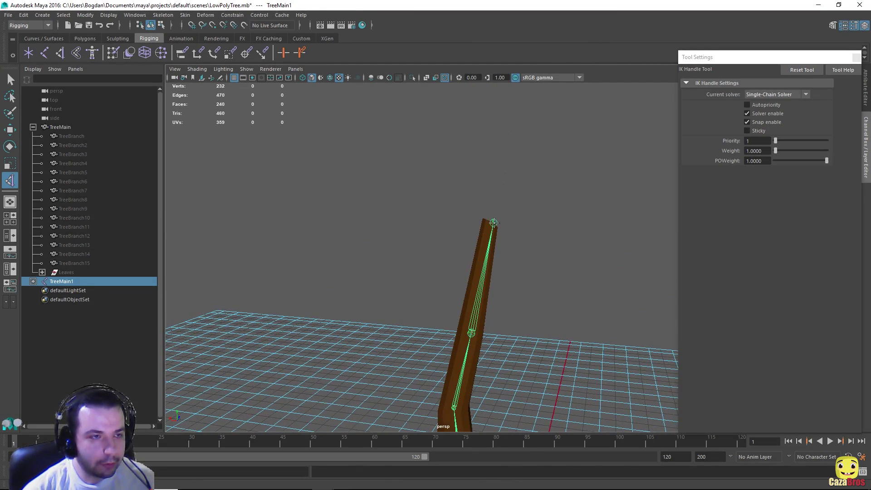
{"action": "left_click", "coordinate": [494, 222]}
{"action": "scroll", "coordinate": [554, 281], "scroll_direction": "down", "scroll_amount": 6}
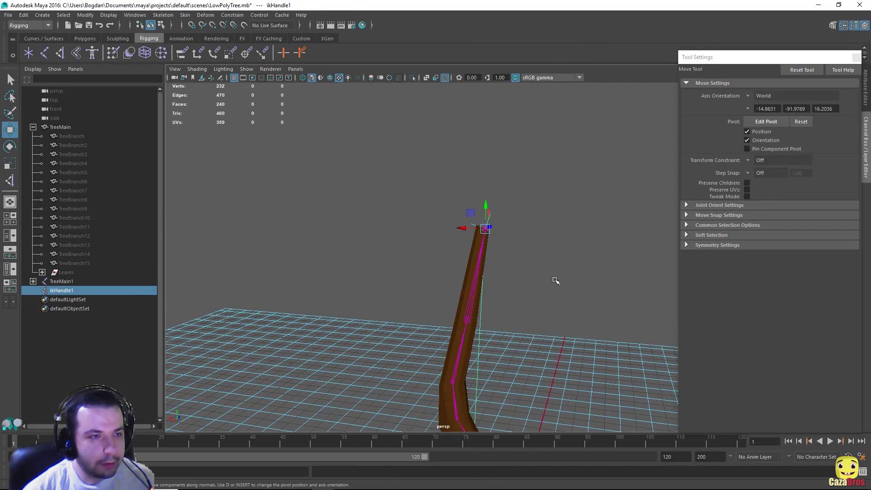
- Test how the trunk bends by moving the IK handle at its tip in several directions
{"action": "middle_click_drag", "start_coordinate": [552, 283], "coordinate": [538, 206], "text": "alt"}
{"action": "left_click_drag", "start_coordinate": [539, 206], "coordinate": [511, 226], "text": "alt"}
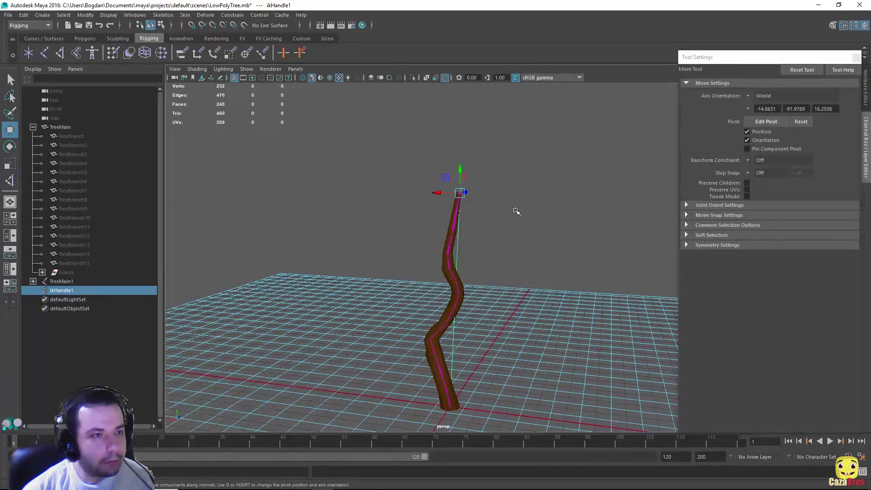
{"action": "left_click", "coordinate": [516, 211]}
{"action": "left_click", "coordinate": [459, 192]}
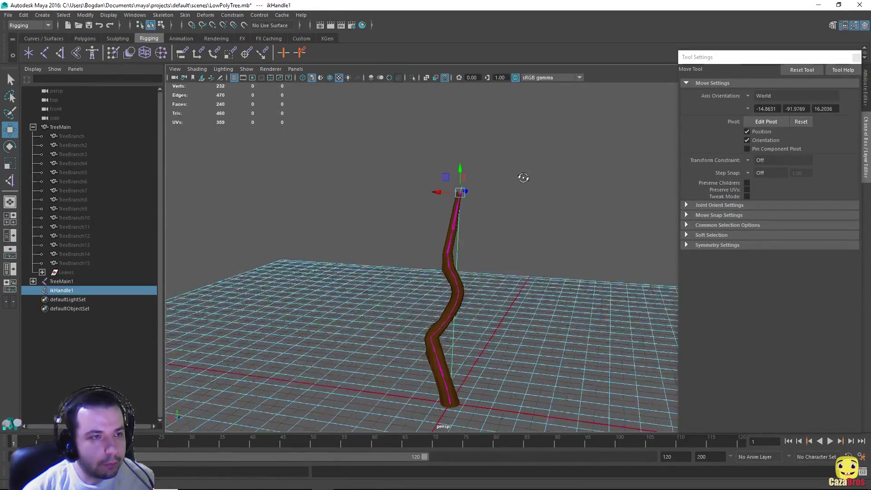
{"action": "left_click_drag", "start_coordinate": [521, 178], "coordinate": [427, 196], "text": "alt"}
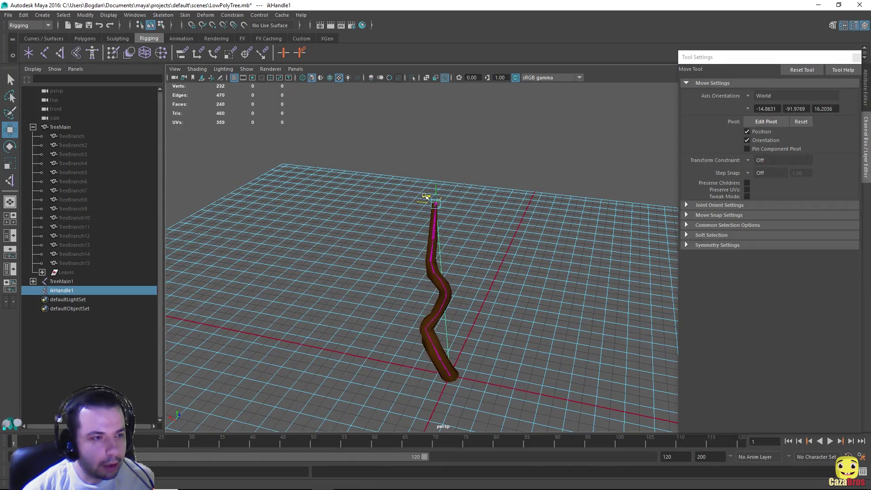
{"action": "left_click_drag", "start_coordinate": [408, 233], "coordinate": [444, 240], "text": "alt"}
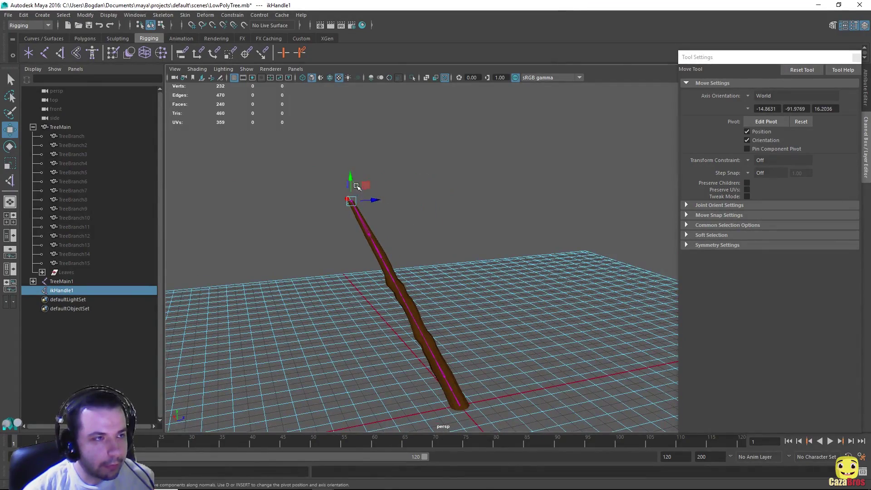
{"action": "left_click_drag", "start_coordinate": [357, 187], "coordinate": [546, 219]}
{"action": "mouse_move", "coordinate": [429, 241]}
{"action": "left_mouse_down", "text": "alt"}
{"action": "mouse_move", "coordinate": [414, 246]}
{"action": "mouse_move", "coordinate": [440, 205]}
{"action": "mouse_move", "coordinate": [444, 242]}
{"action": "left_mouse_up", "text": "alt"}
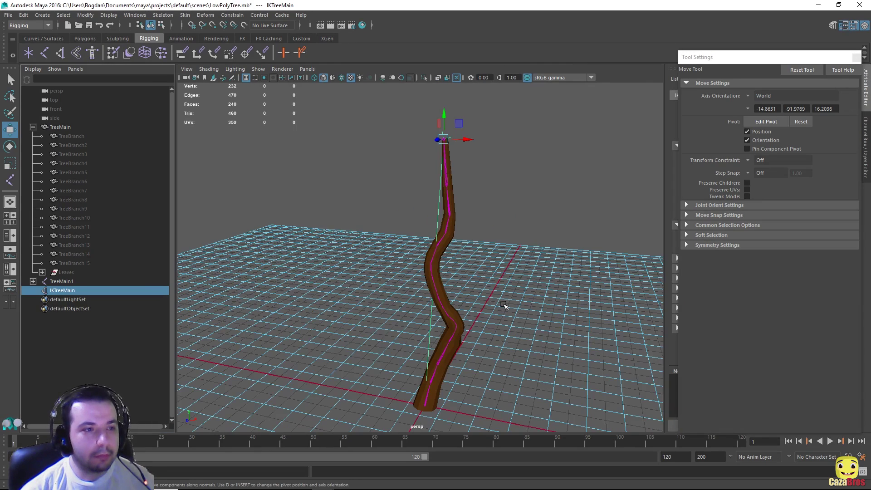
- Unhide all the branches from TreeBranch to TreeBranch15 together with the Leaves group
{"action": "left_click_drag", "start_coordinate": [504, 305], "coordinate": [467, 303], "text": "alt"}
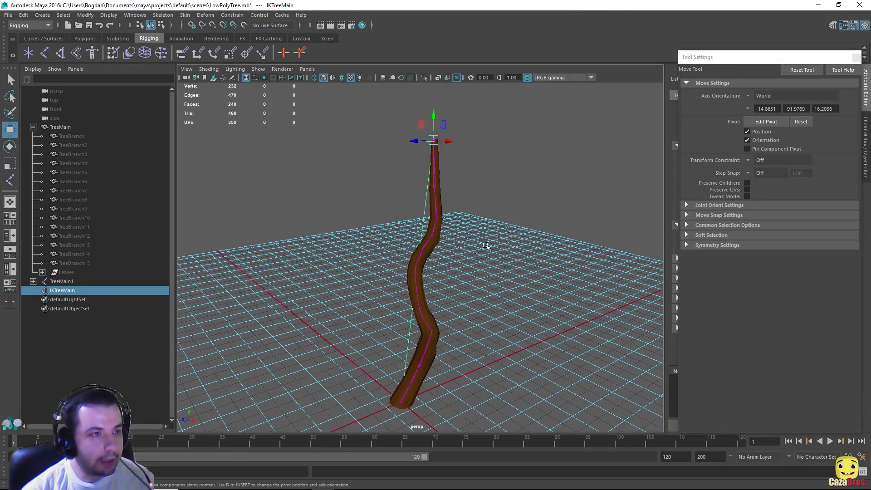
{"action": "left_click_drag", "start_coordinate": [485, 245], "coordinate": [506, 229], "text": "alt"}
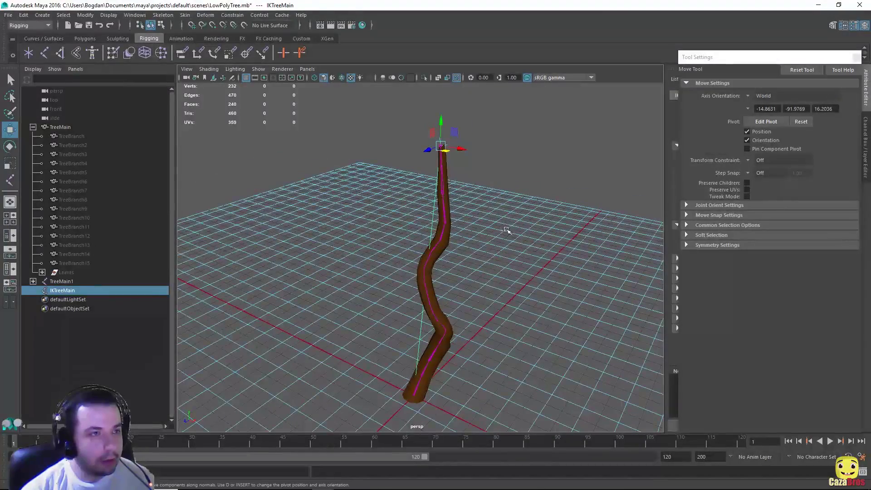
{"action": "left_click_drag", "start_coordinate": [499, 172], "coordinate": [303, 269], "text": "alt"}
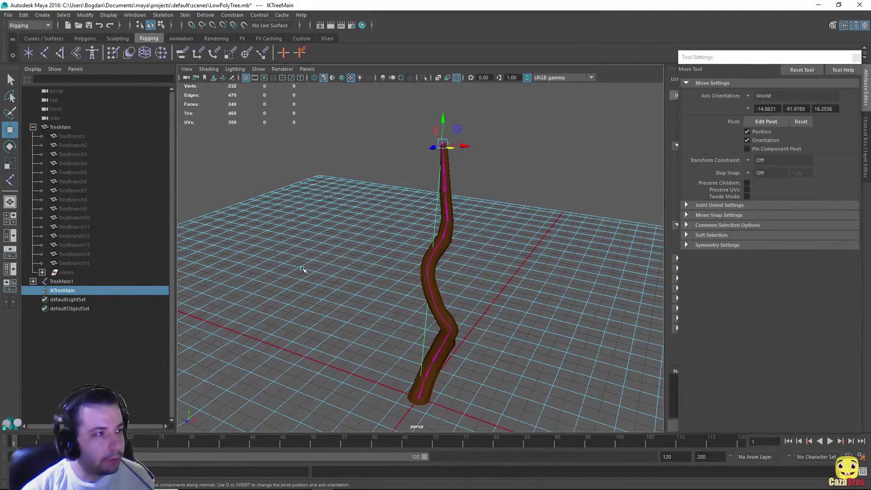
{"action": "left_click", "coordinate": [62, 270]}
{"action": "left_click", "coordinate": [73, 137], "text": "shift"}
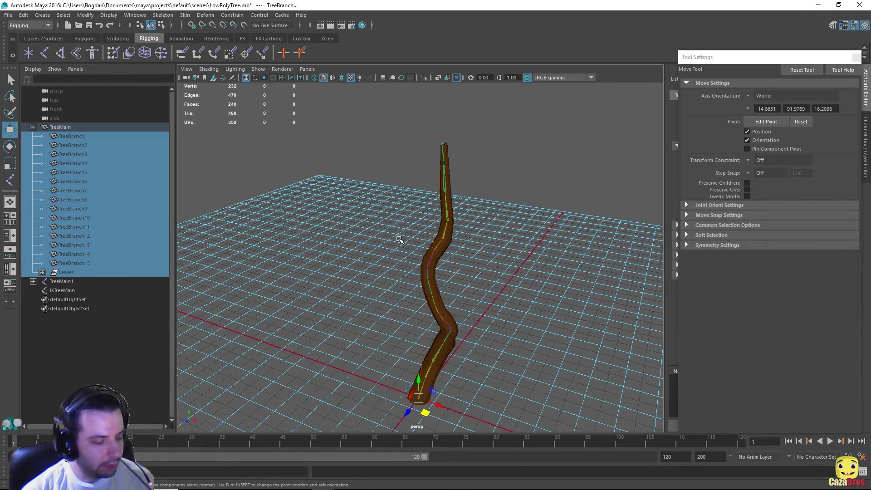
{"action": "key", "text": "shift+h"}
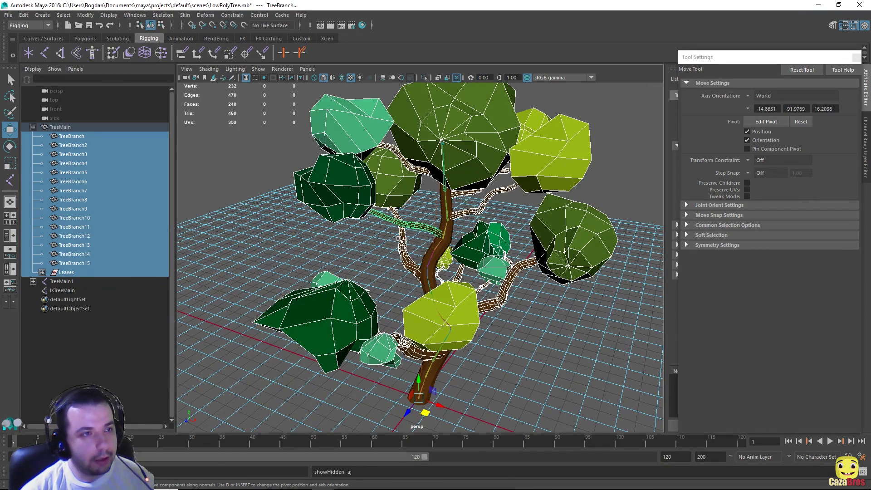
- Test the deformation of the whole tree by moving the IKTreeMain handle, and undo the move
{"action": "left_click", "coordinate": [442, 144]}
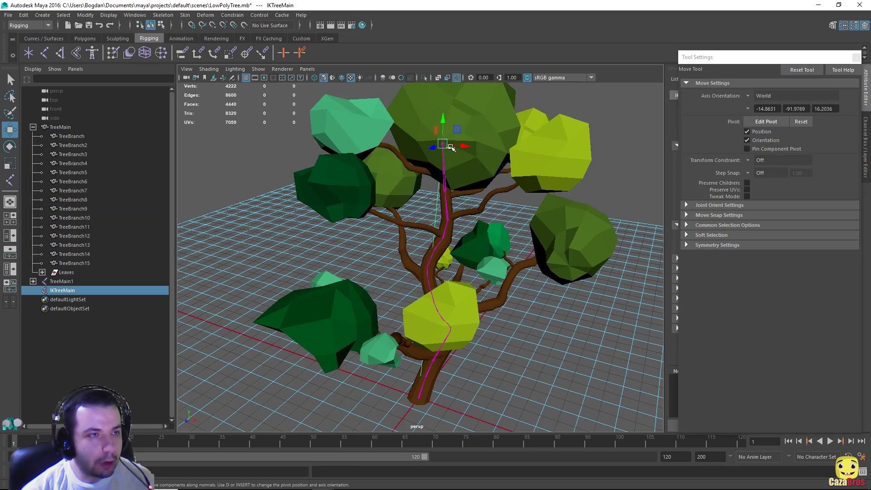
{"action": "left_click_drag", "start_coordinate": [454, 148], "coordinate": [452, 130]}
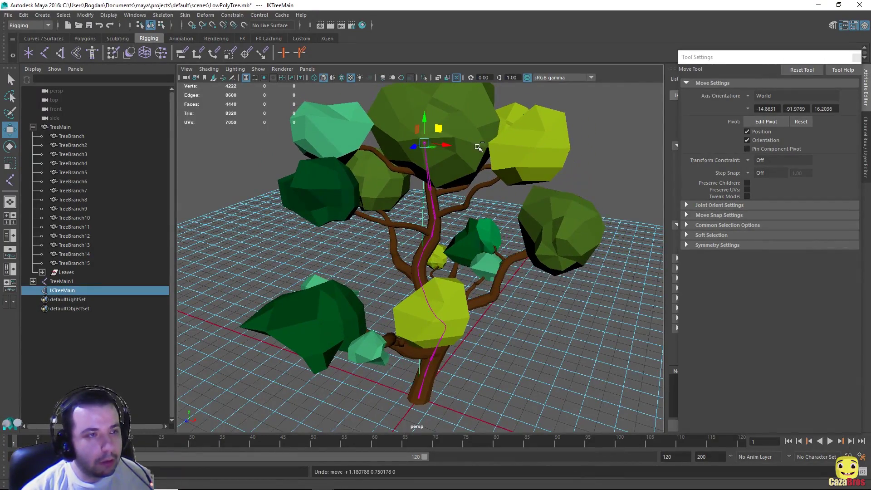
{"action": "key", "text": "ctrl+z"}
- Examine from several sides how the branches and leaves attach along the rigged trunk
{"action": "left_click_drag", "start_coordinate": [461, 186], "coordinate": [418, 311], "text": "alt"}
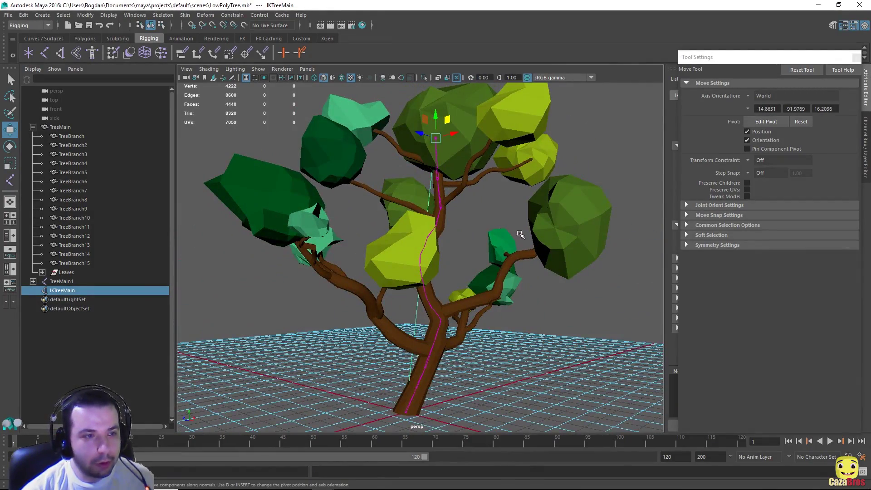
{"action": "left_click_drag", "start_coordinate": [470, 289], "coordinate": [438, 279], "text": "alt"}
{"action": "left_click_drag", "start_coordinate": [293, 255], "coordinate": [311, 267], "text": "alt"}
{"action": "left_click_drag", "start_coordinate": [371, 257], "coordinate": [440, 137], "text": "alt"}
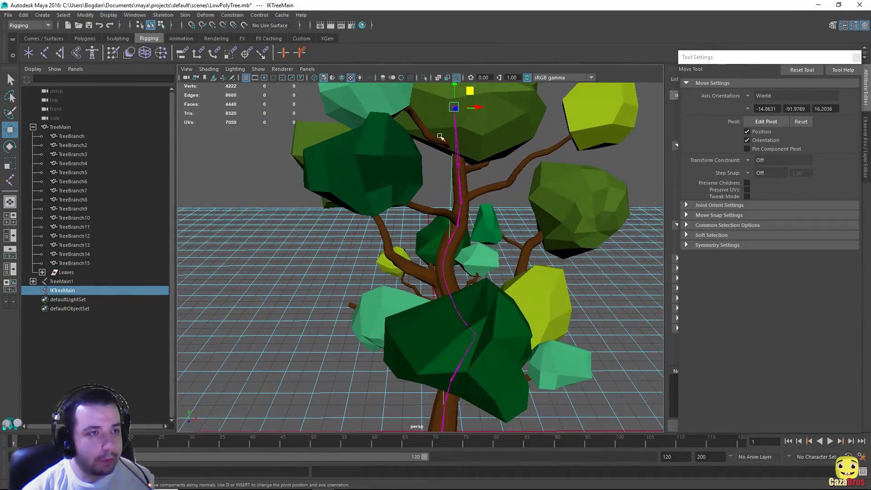
{"action": "middle_click_drag", "start_coordinate": [500, 186], "coordinate": [414, 259], "text": "alt"}
{"action": "left_click_drag", "start_coordinate": [487, 236], "coordinate": [410, 211], "text": "alt"}
{"action": "scroll", "coordinate": [388, 235], "scroll_direction": "down", "scroll_amount": 3}
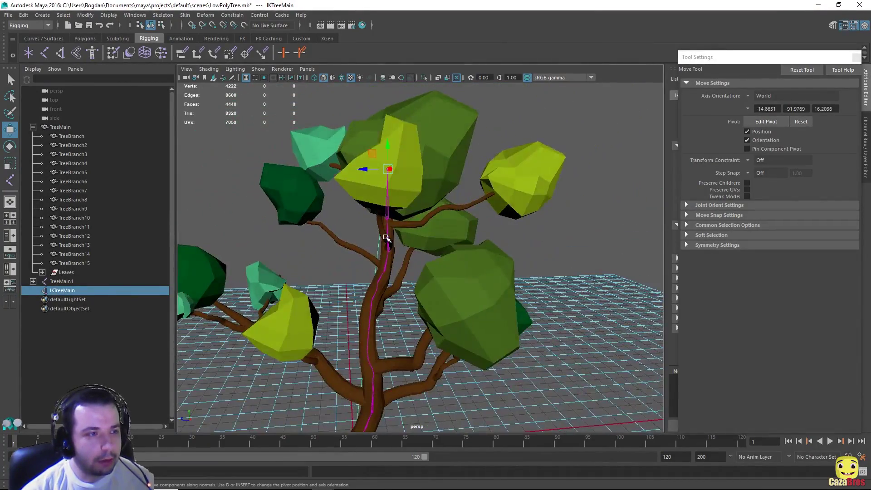
{"action": "scroll", "coordinate": [435, 228], "scroll_direction": "up", "scroll_amount": 3}
{"action": "middle_click_drag", "start_coordinate": [457, 305], "coordinate": [499, 248], "text": "alt"}
{"action": "scroll", "coordinate": [510, 257], "scroll_direction": "down", "scroll_amount": 5}
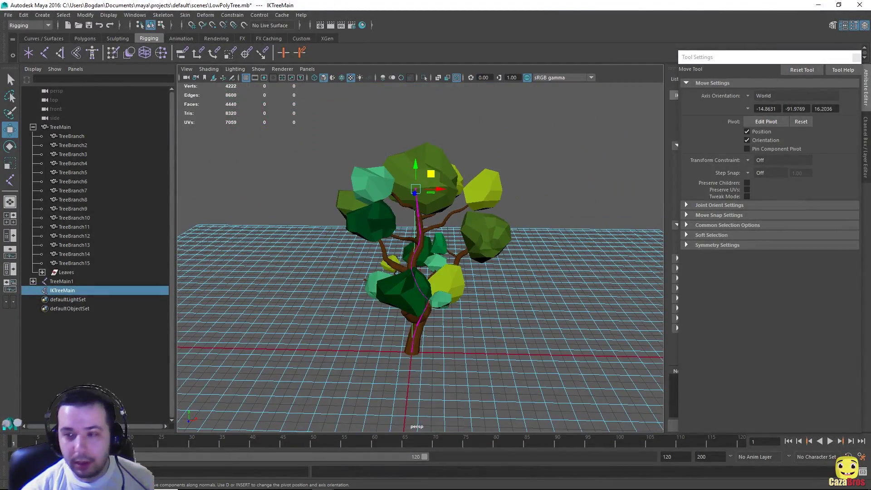